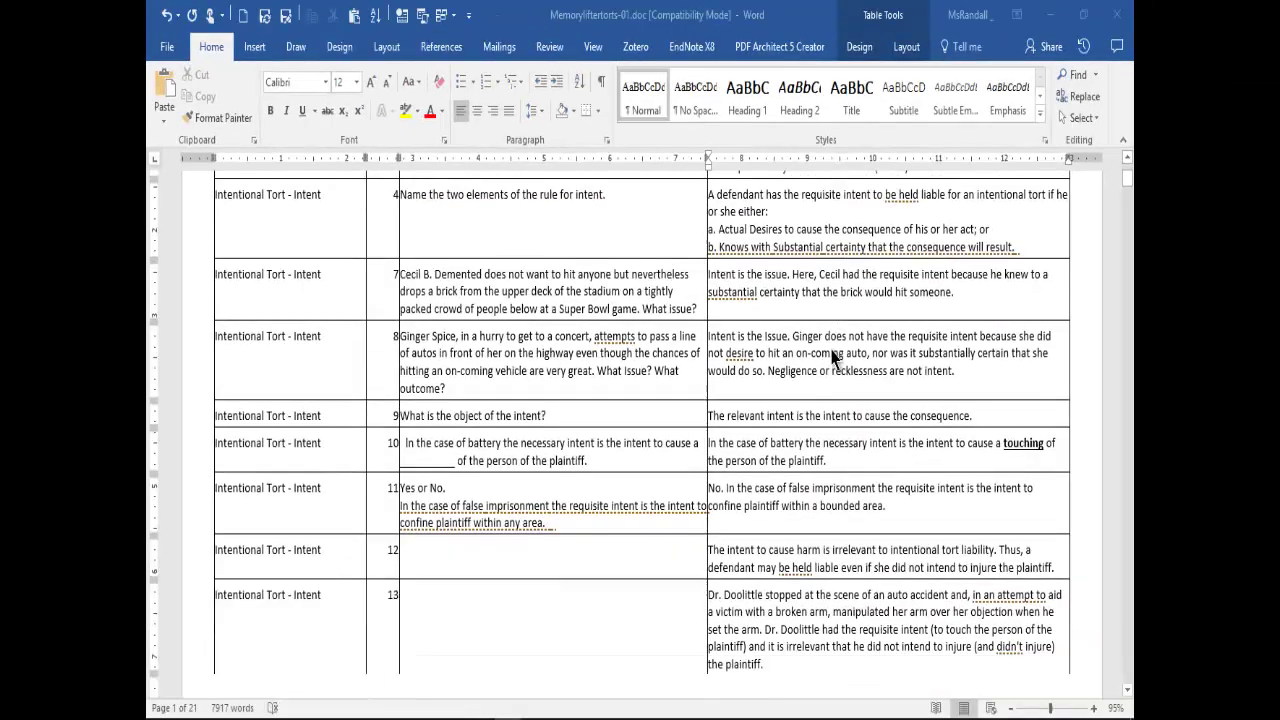
Step: Look through the torts question-and-answer table from the intent rows to the assault rows, and return to its beginning
{"action": "scroll", "coordinate": [836, 364], "scroll_direction": "down", "scroll_amount": 5}
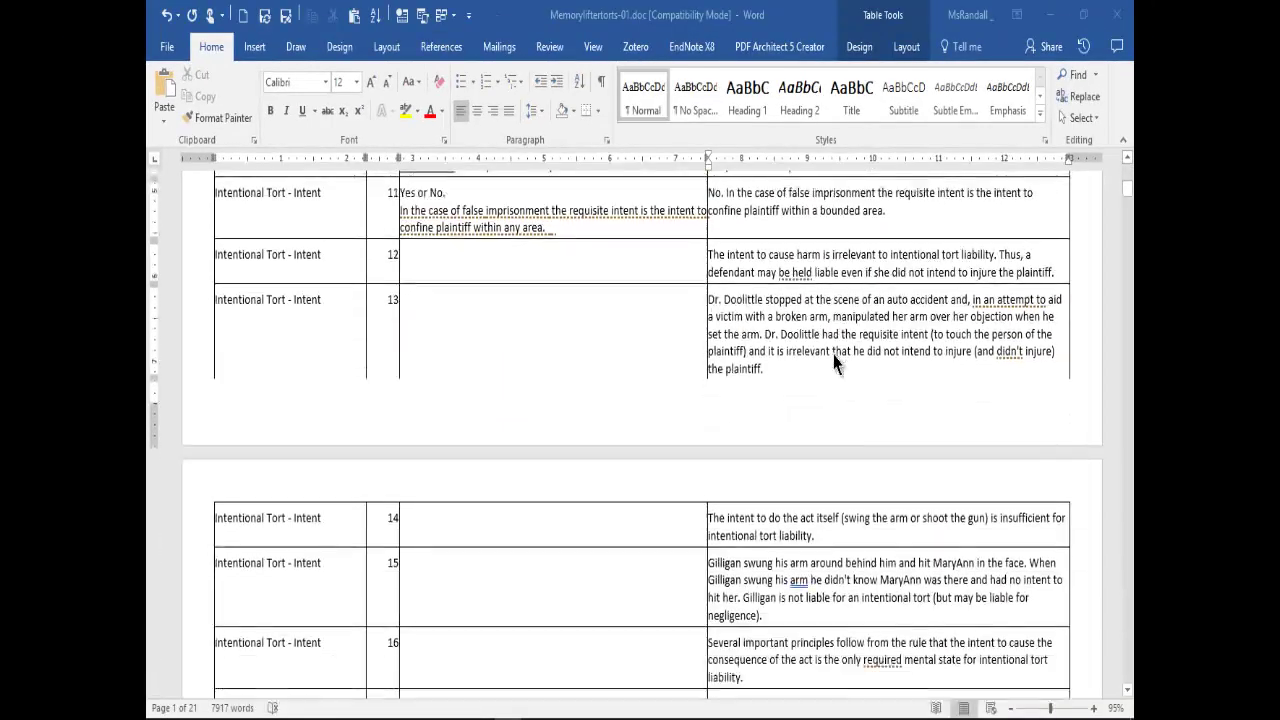
{"action": "scroll", "coordinate": [836, 364], "scroll_direction": "down", "scroll_amount": 10}
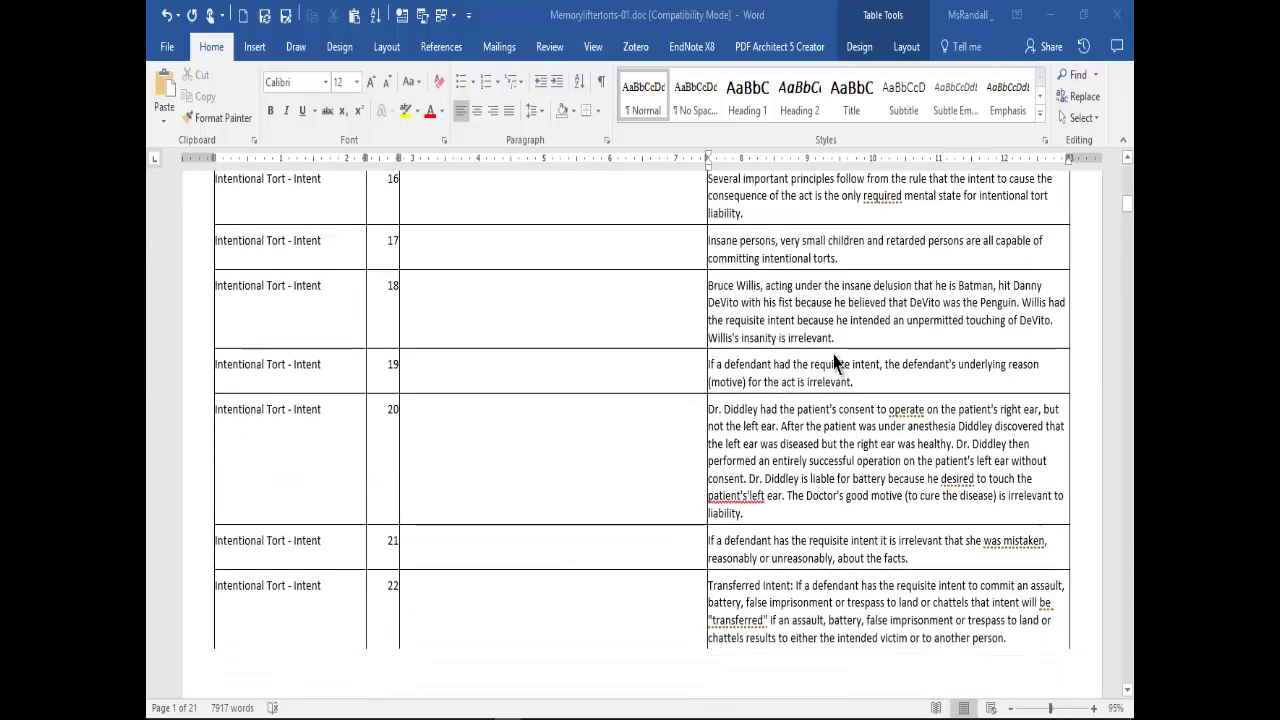
{"action": "scroll", "coordinate": [836, 364], "scroll_direction": "down", "scroll_amount": 10}
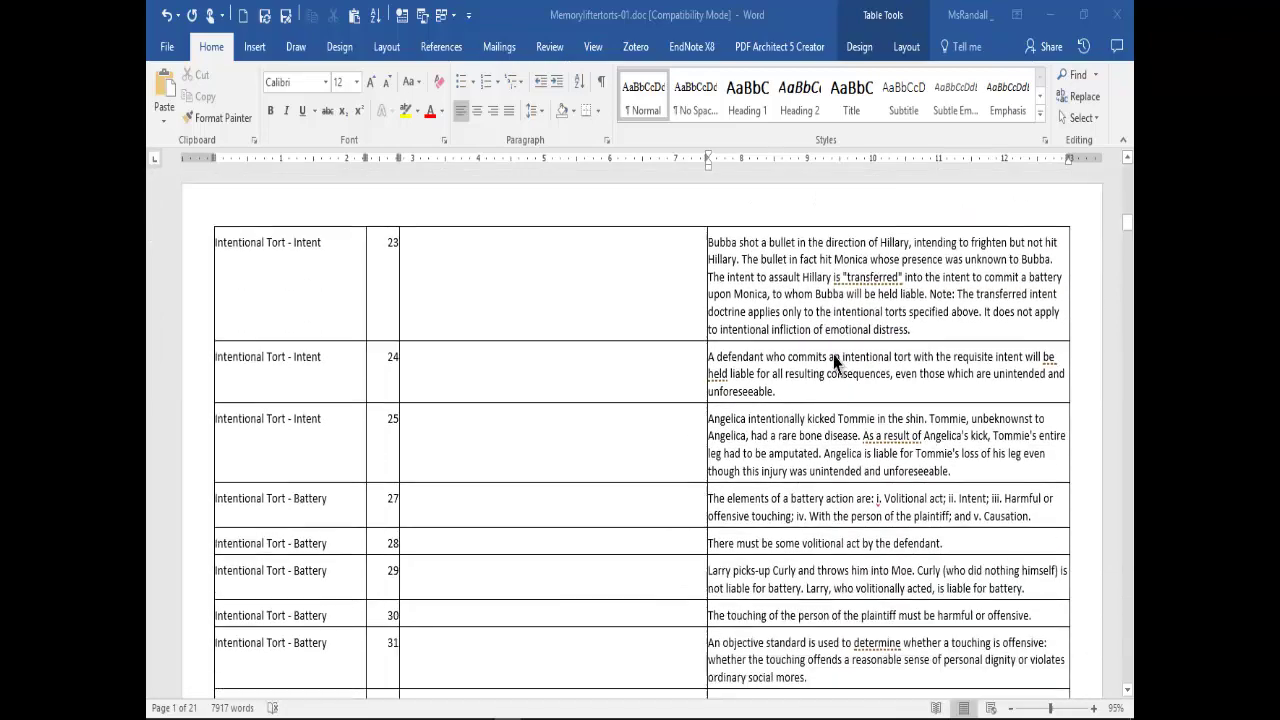
{"action": "scroll", "coordinate": [836, 364], "scroll_direction": "down", "scroll_amount": 10}
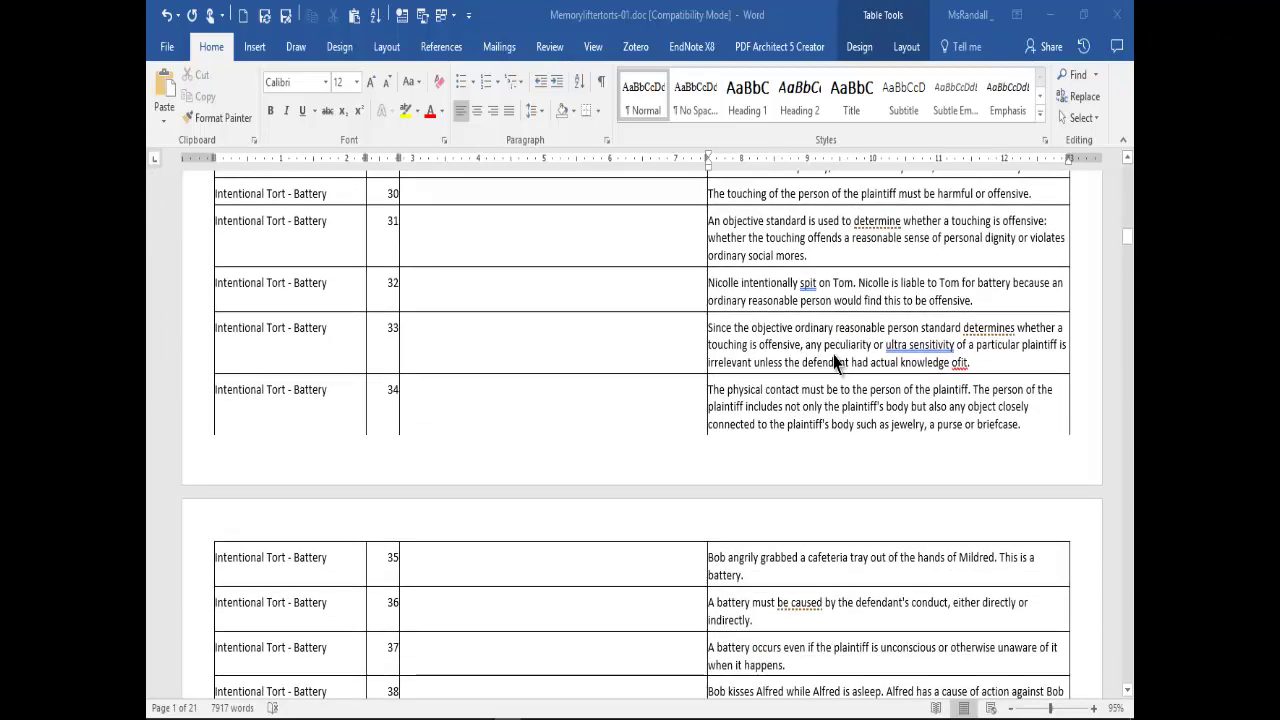
{"action": "scroll", "coordinate": [836, 364], "scroll_direction": "down", "scroll_amount": 5}
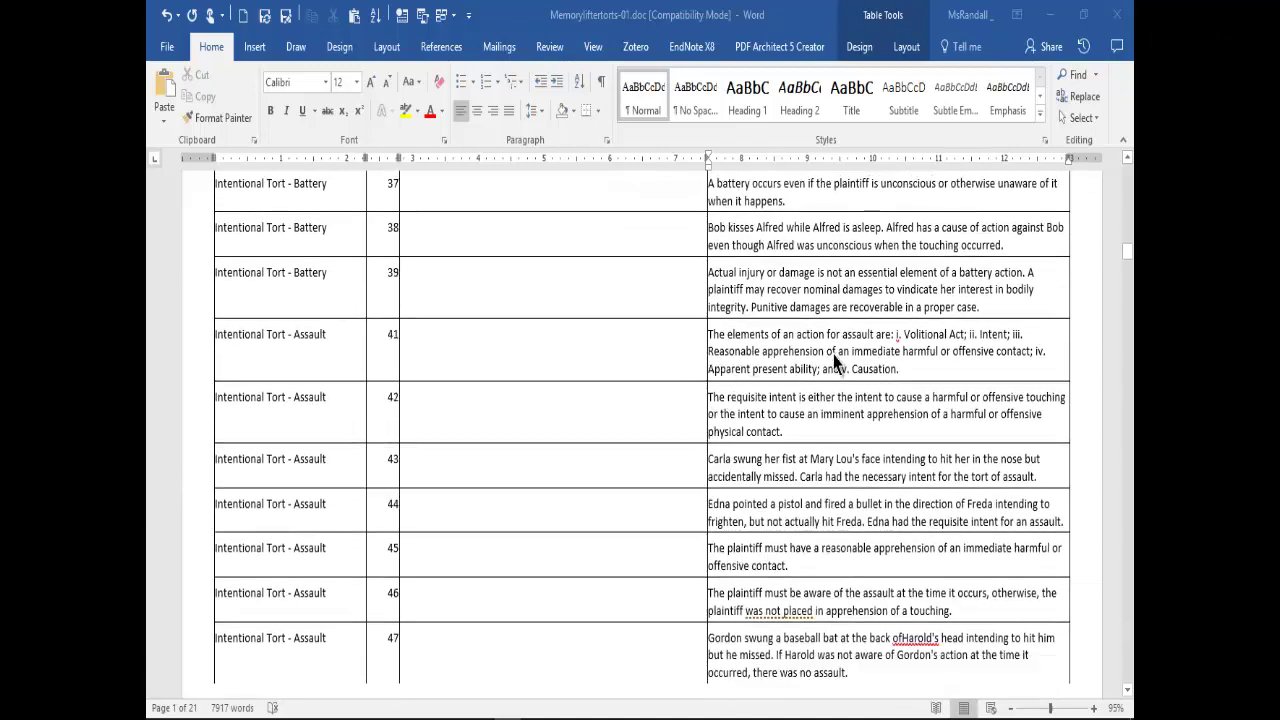
{"action": "scroll", "coordinate": [836, 364], "scroll_direction": "down", "scroll_amount": 5}
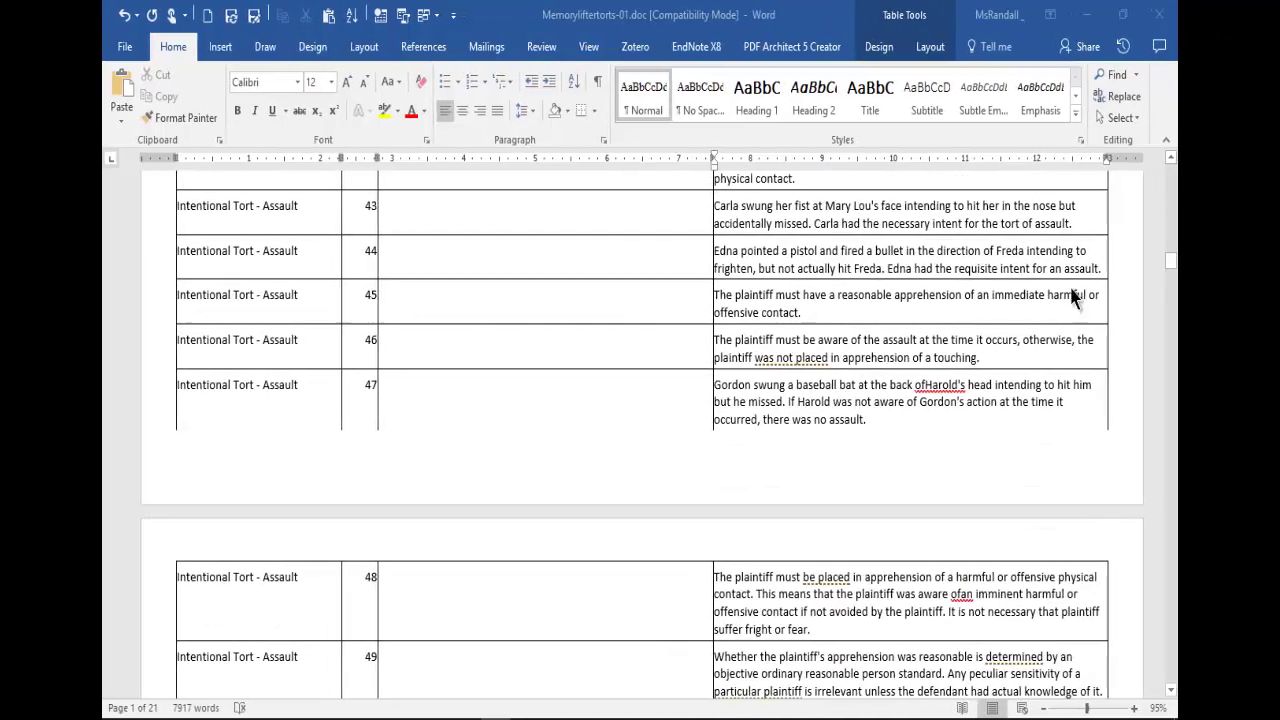
{"action": "left_click_drag", "start_coordinate": [1243, 271], "coordinate": [1270, 170]}
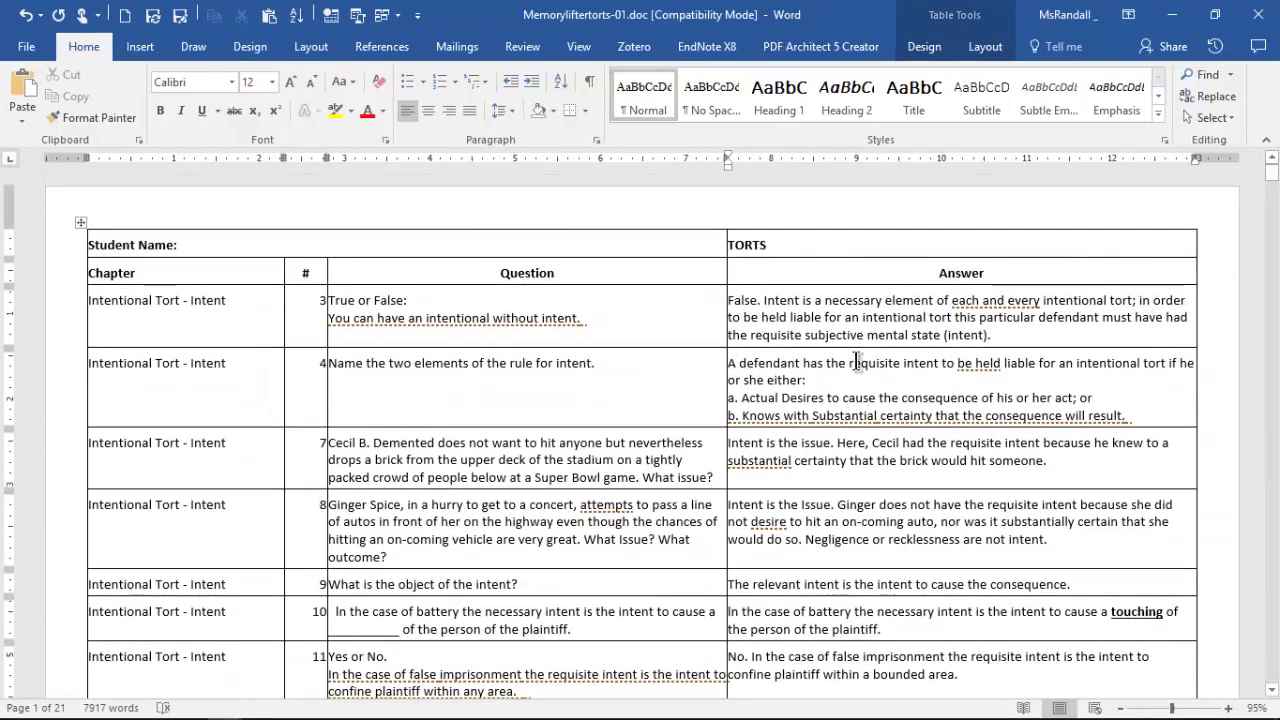
Step: Examine the Answer column entries from the intent rows into the battery rows, and return to the table header
{"action": "scroll", "coordinate": [856, 362], "scroll_direction": "down", "scroll_amount": 1}
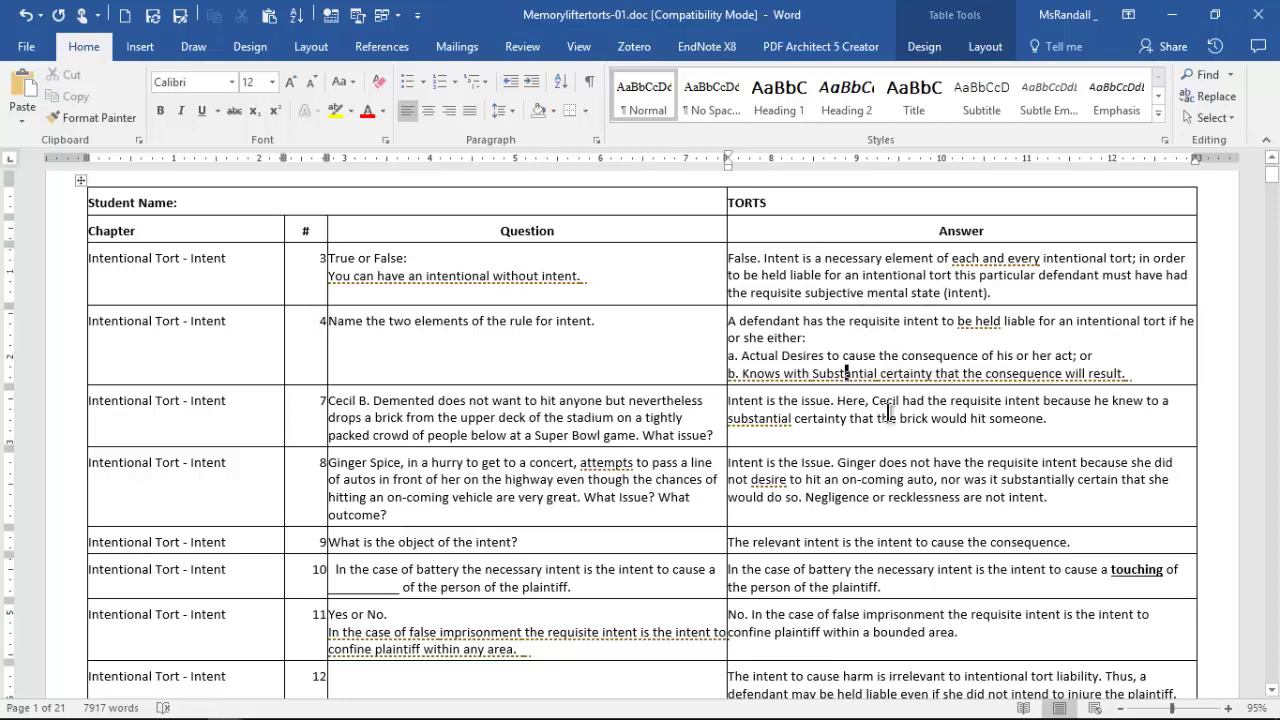
{"action": "scroll", "coordinate": [893, 401], "scroll_direction": "down", "scroll_amount": 4}
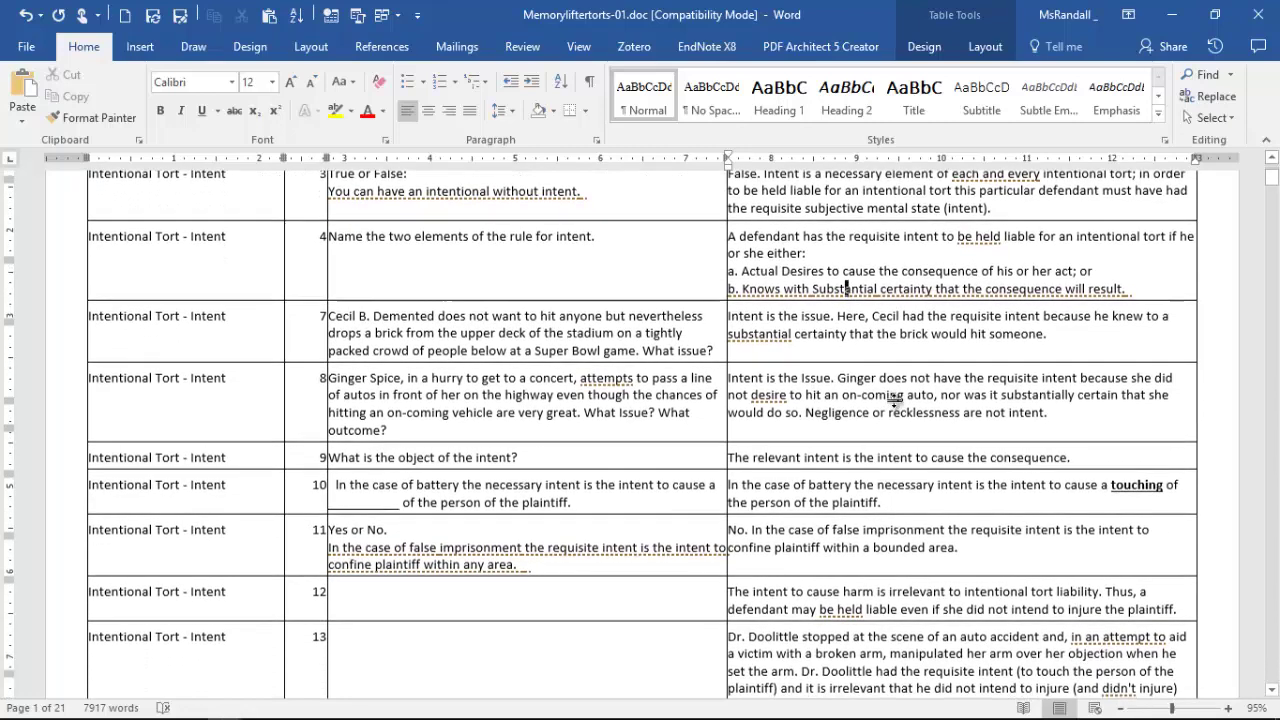
{"action": "scroll", "coordinate": [893, 401], "scroll_direction": "down", "scroll_amount": 7}
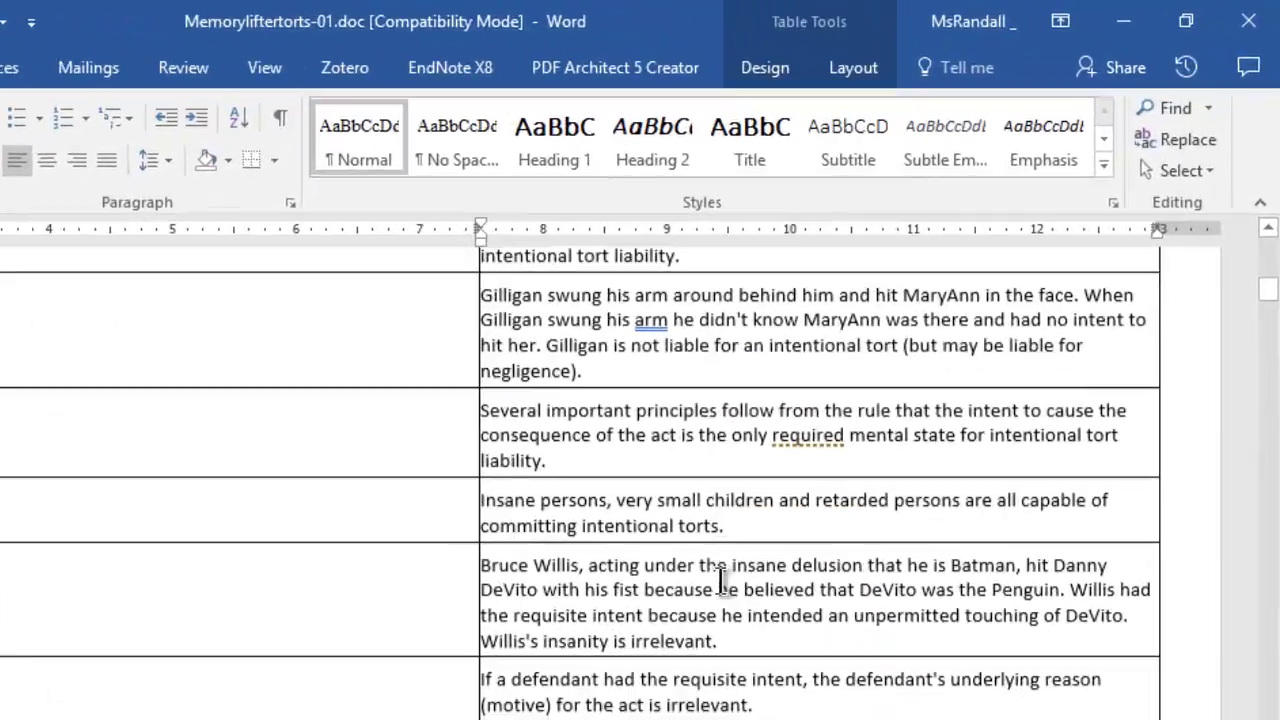
{"action": "scroll", "coordinate": [720, 578], "scroll_direction": "down", "scroll_amount": 7}
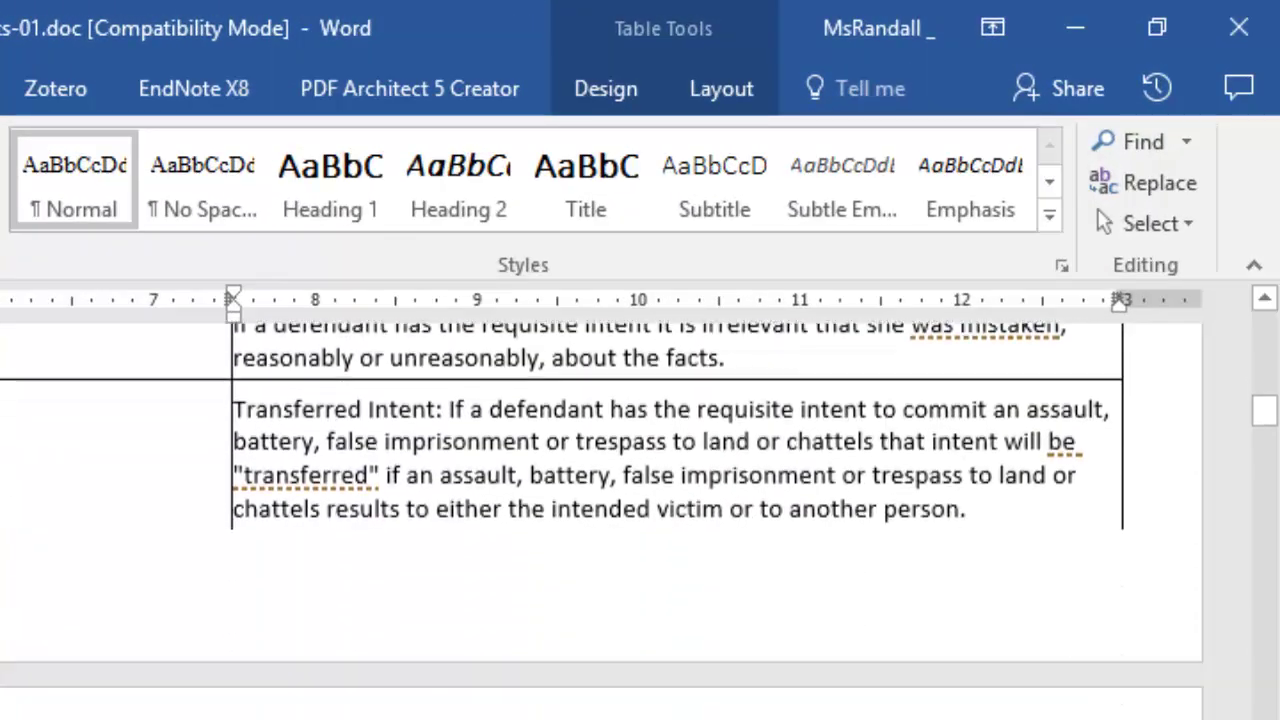
{"action": "scroll", "coordinate": [600, 520], "scroll_direction": "down", "scroll_amount": 10}
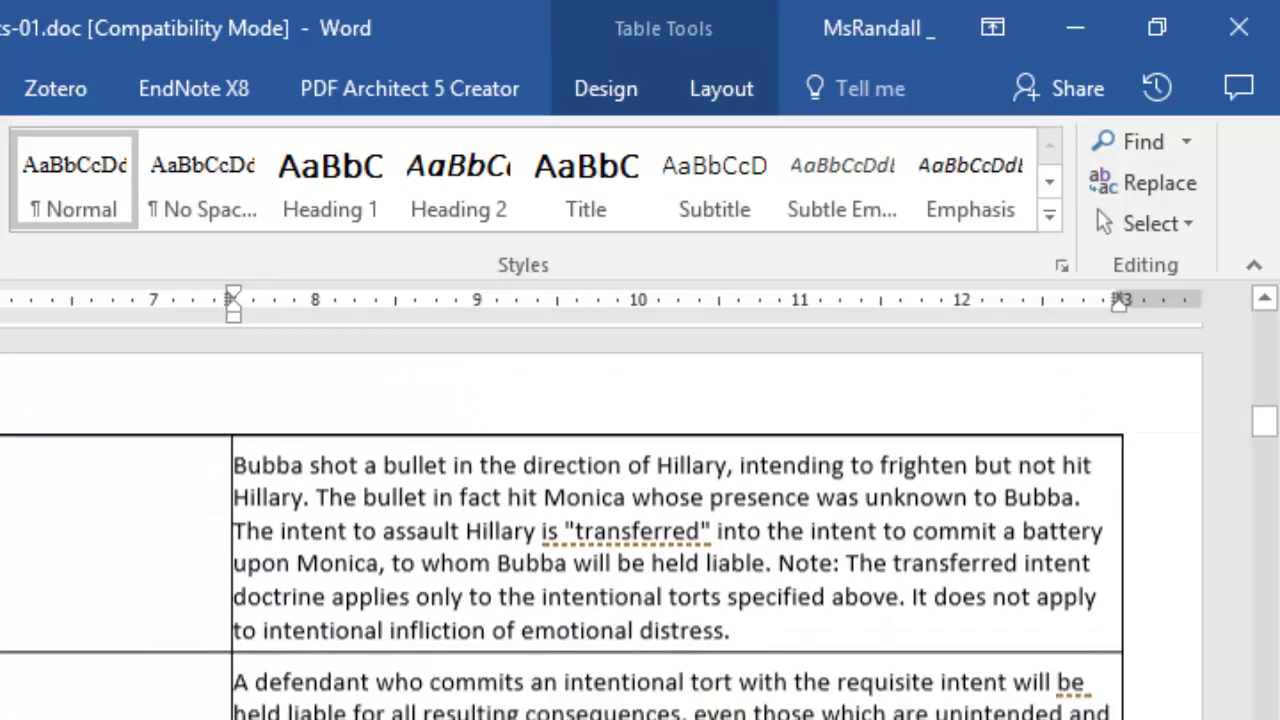
{"action": "scroll", "coordinate": [640, 520], "scroll_direction": "down", "scroll_amount": 5}
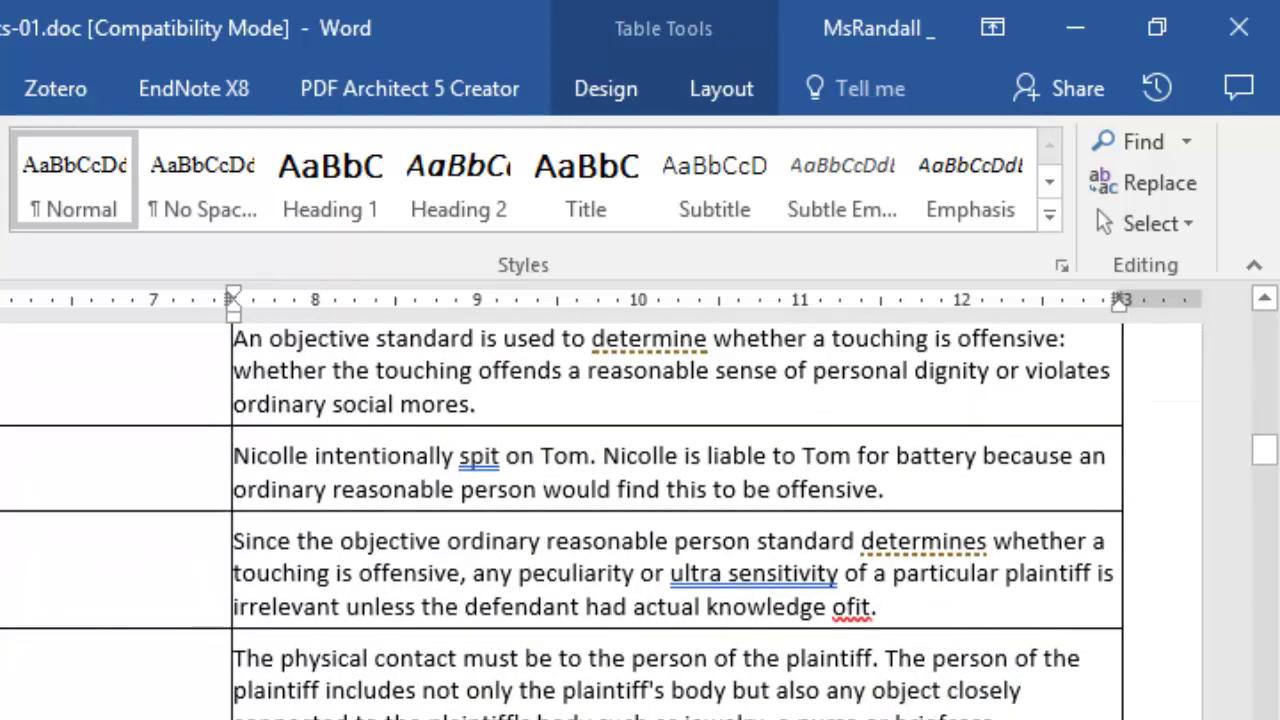
{"action": "scroll", "coordinate": [640, 520], "scroll_direction": "up", "scroll_amount": 3}
{"action": "scroll", "coordinate": [640, 520], "scroll_direction": "up", "scroll_amount": 10}
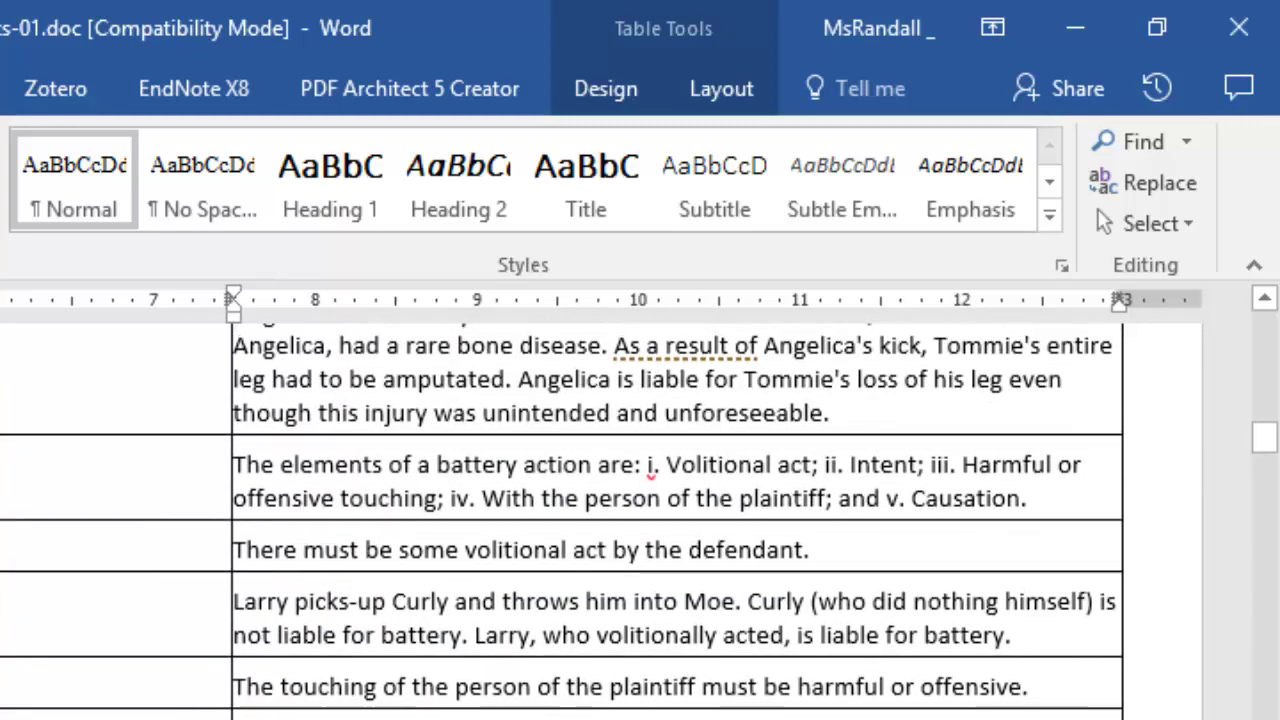
{"action": "scroll", "coordinate": [640, 520], "scroll_direction": "up", "scroll_amount": 10}
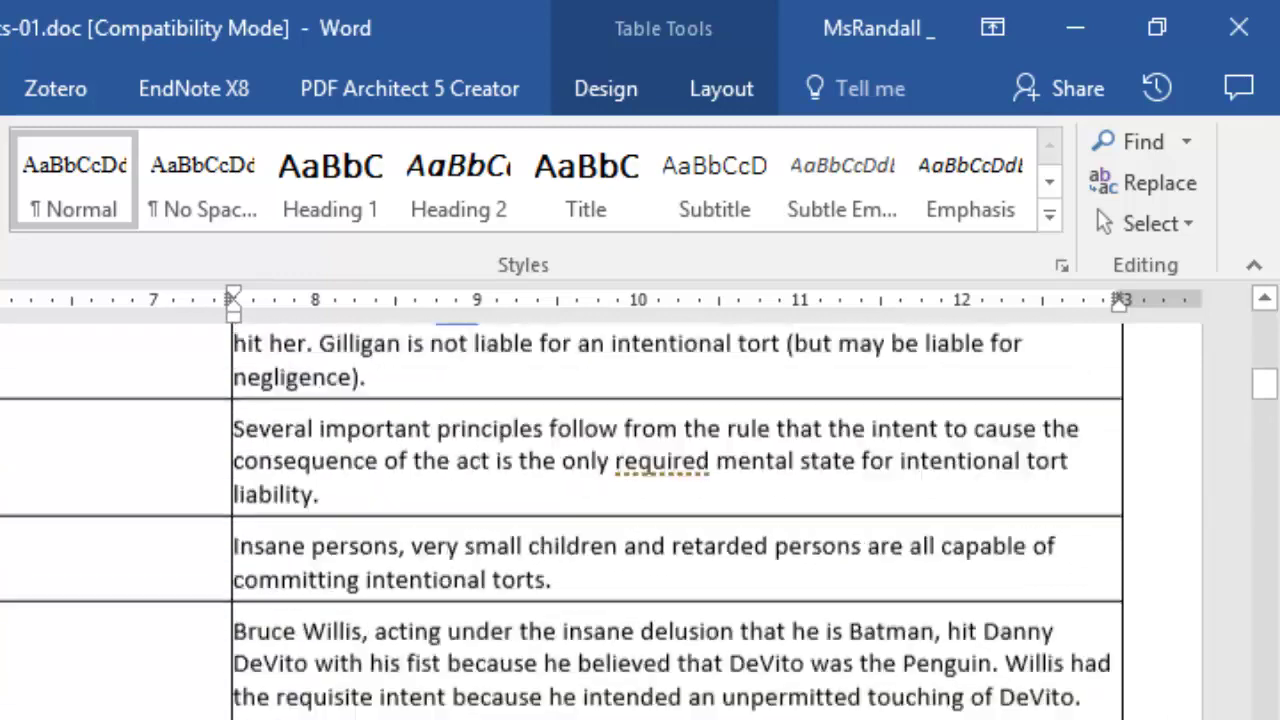
{"action": "scroll", "coordinate": [640, 520], "scroll_direction": "up", "scroll_amount": 10}
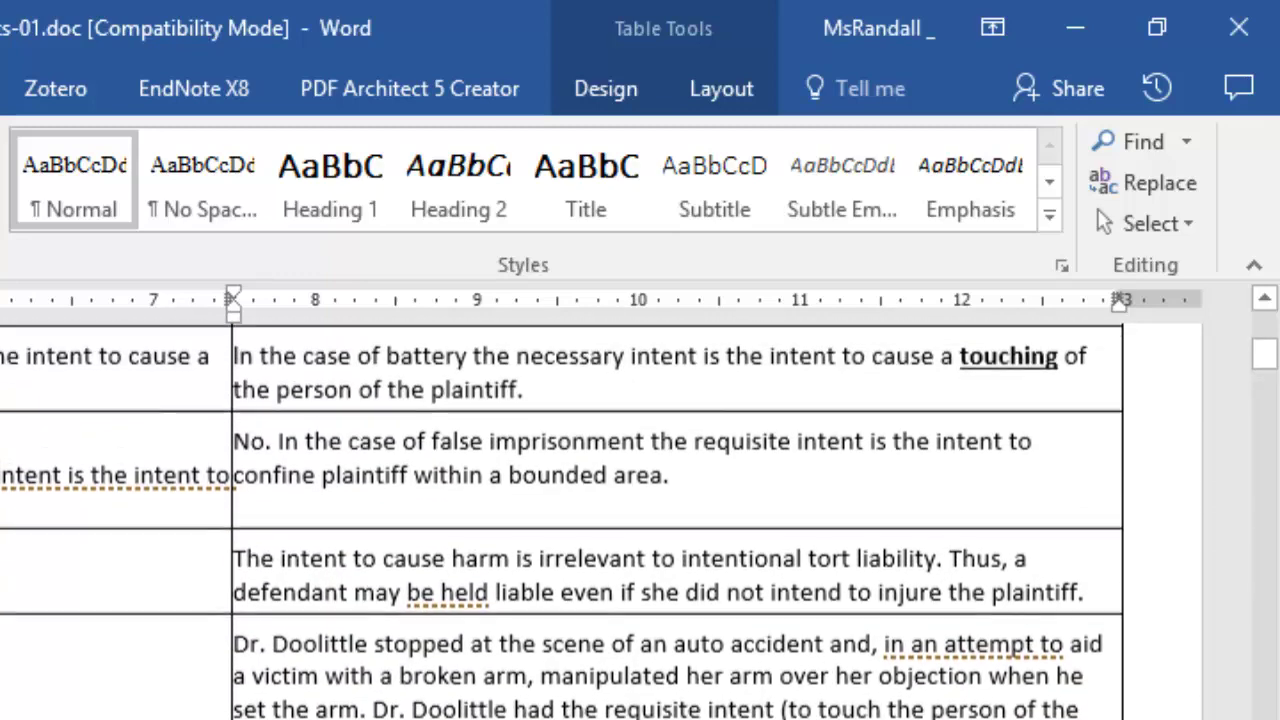
{"action": "scroll", "coordinate": [640, 520], "scroll_direction": "up", "scroll_amount": 10}
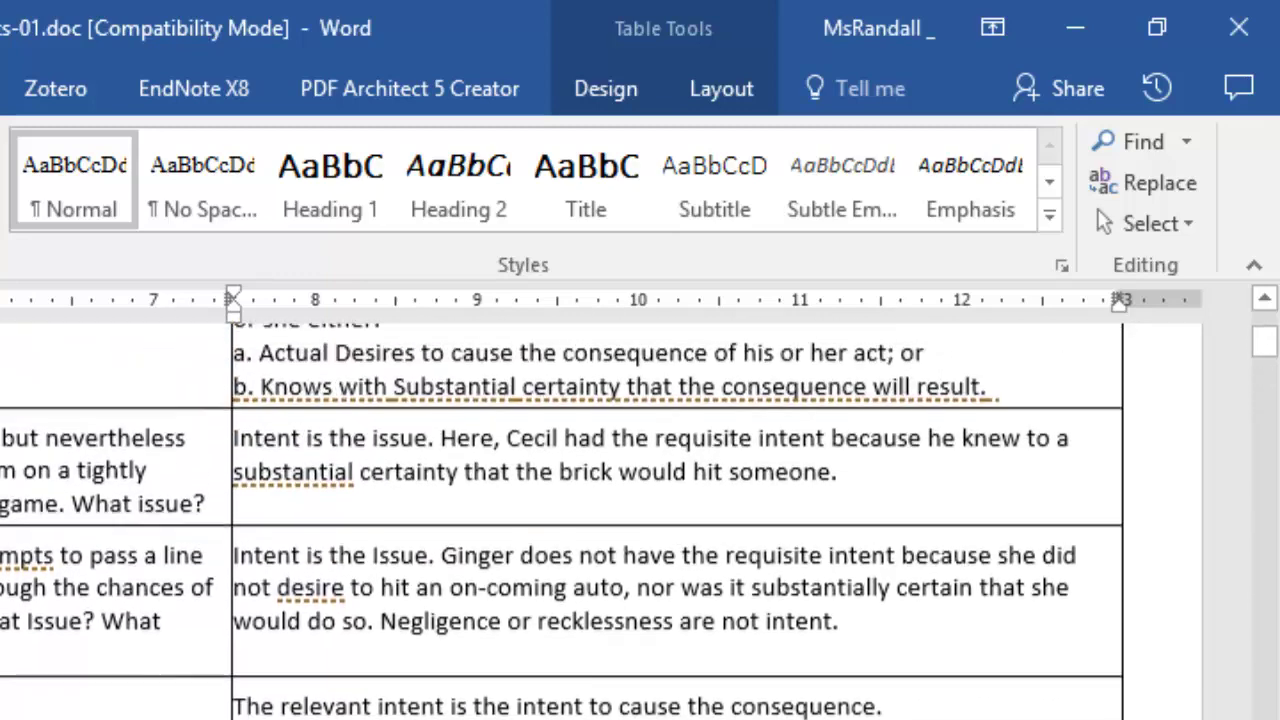
{"action": "scroll", "coordinate": [423, 643], "scroll_direction": "up", "scroll_amount": 1}
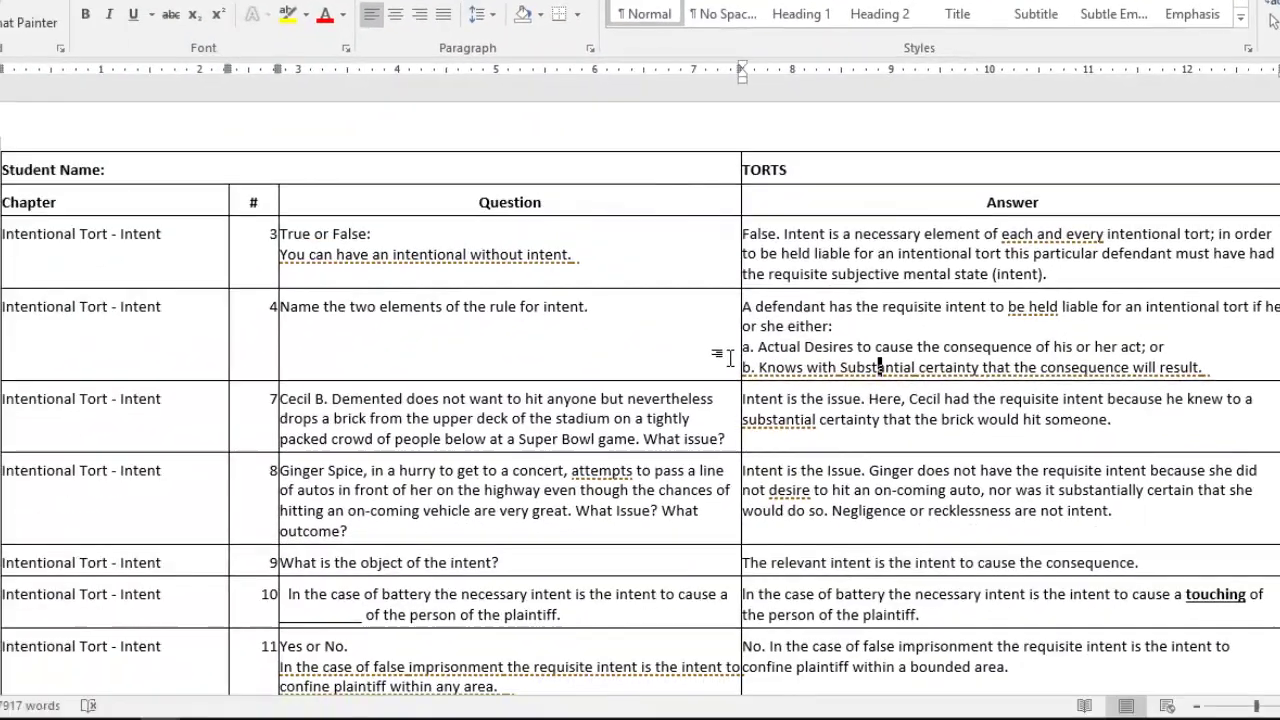
Step: Compare the completed sample questions in rows 3 to 11 with the Question cells from row 12 on
{"action": "scroll", "coordinate": [730, 383], "scroll_direction": "down", "scroll_amount": 3}
{"action": "scroll", "coordinate": [730, 383], "scroll_direction": "down", "scroll_amount": 5}
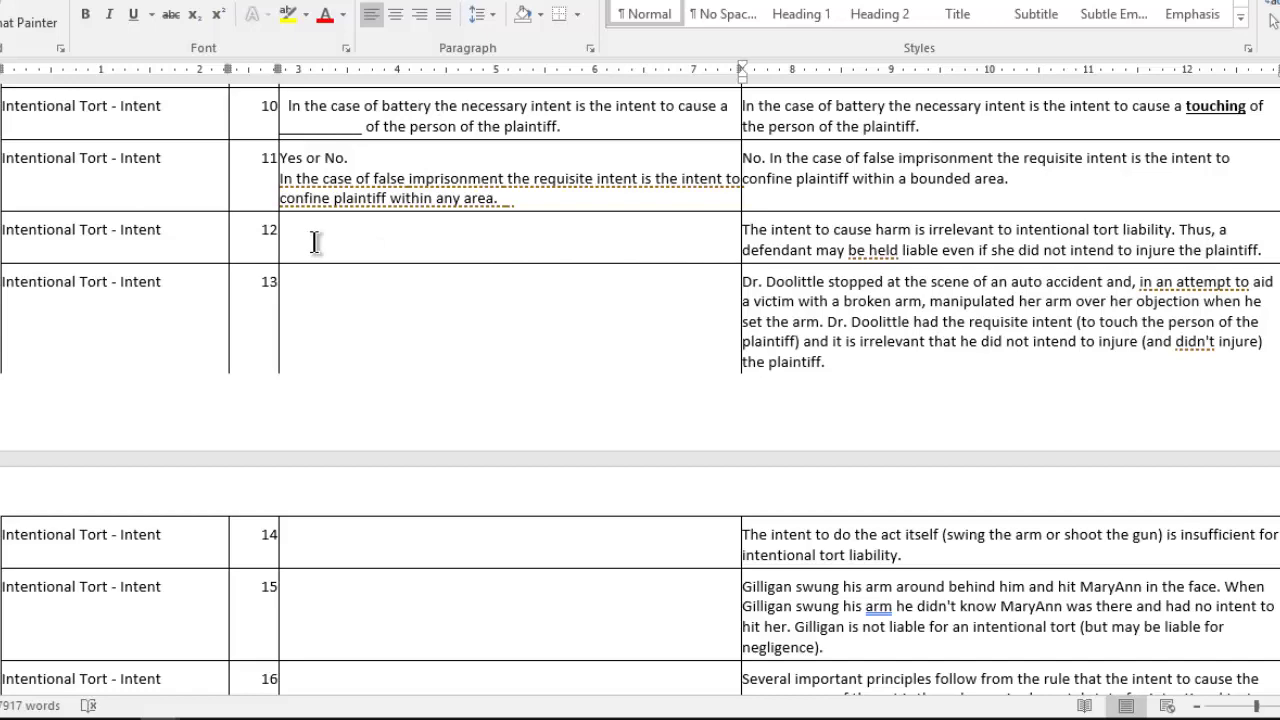
{"action": "scroll", "coordinate": [314, 242], "scroll_direction": "up", "scroll_amount": 5}
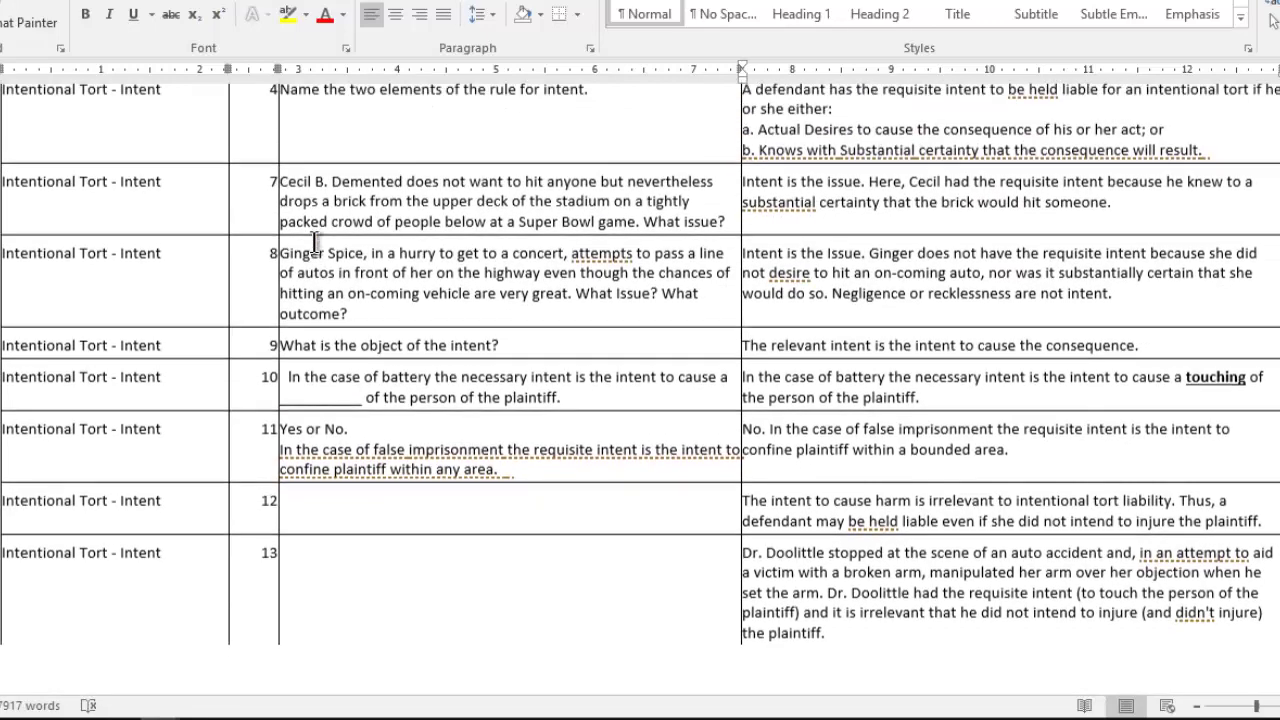
{"action": "scroll", "coordinate": [314, 242], "scroll_direction": "down", "scroll_amount": 5}
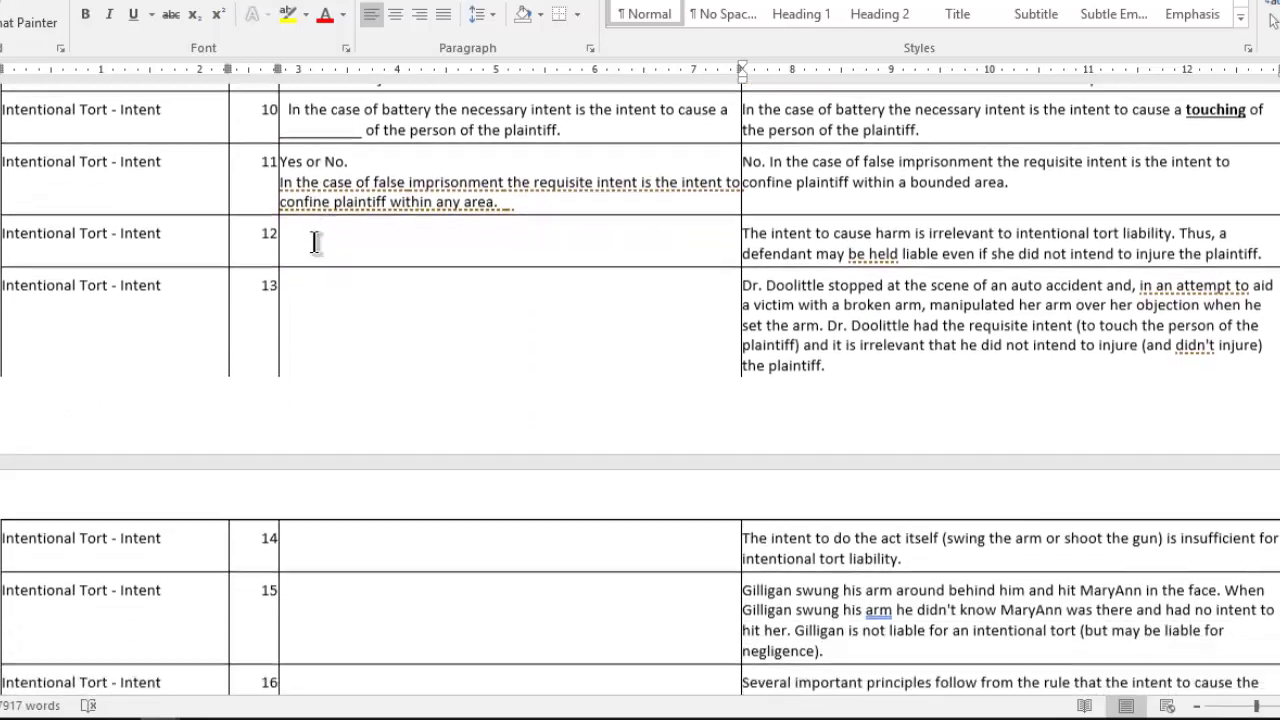
{"action": "scroll", "coordinate": [314, 242], "scroll_direction": "up", "scroll_amount": 11}
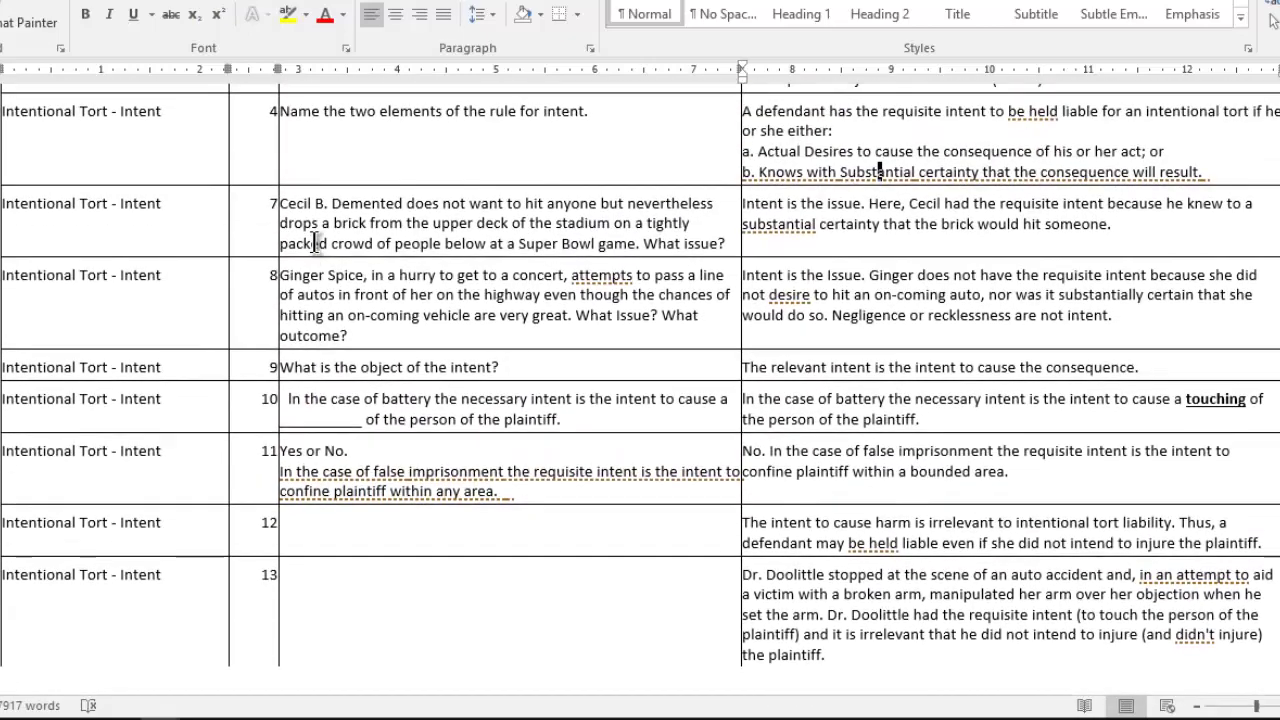
{"action": "scroll", "coordinate": [314, 242], "scroll_direction": "up", "scroll_amount": 1}
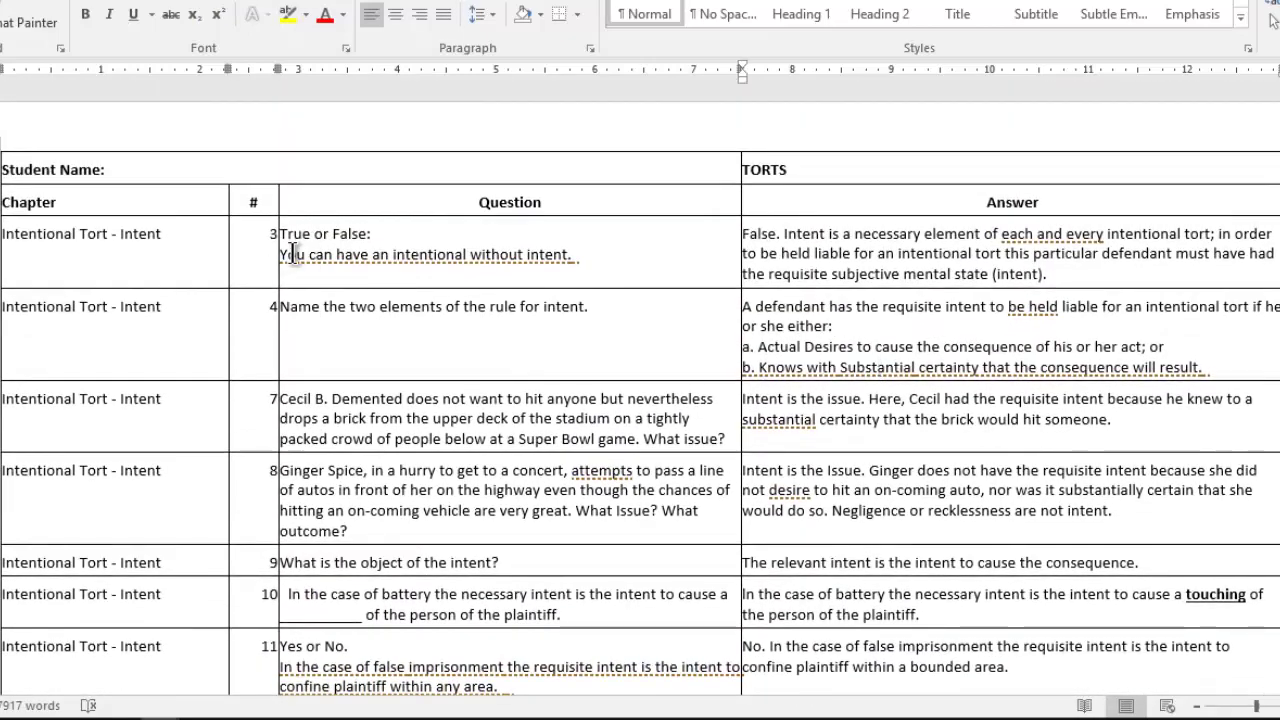
Step: Review the Question column through the whole table to row 219, and return to the sample questions in the first rows
{"action": "scroll", "coordinate": [312, 246], "scroll_direction": "down", "scroll_amount": 8}
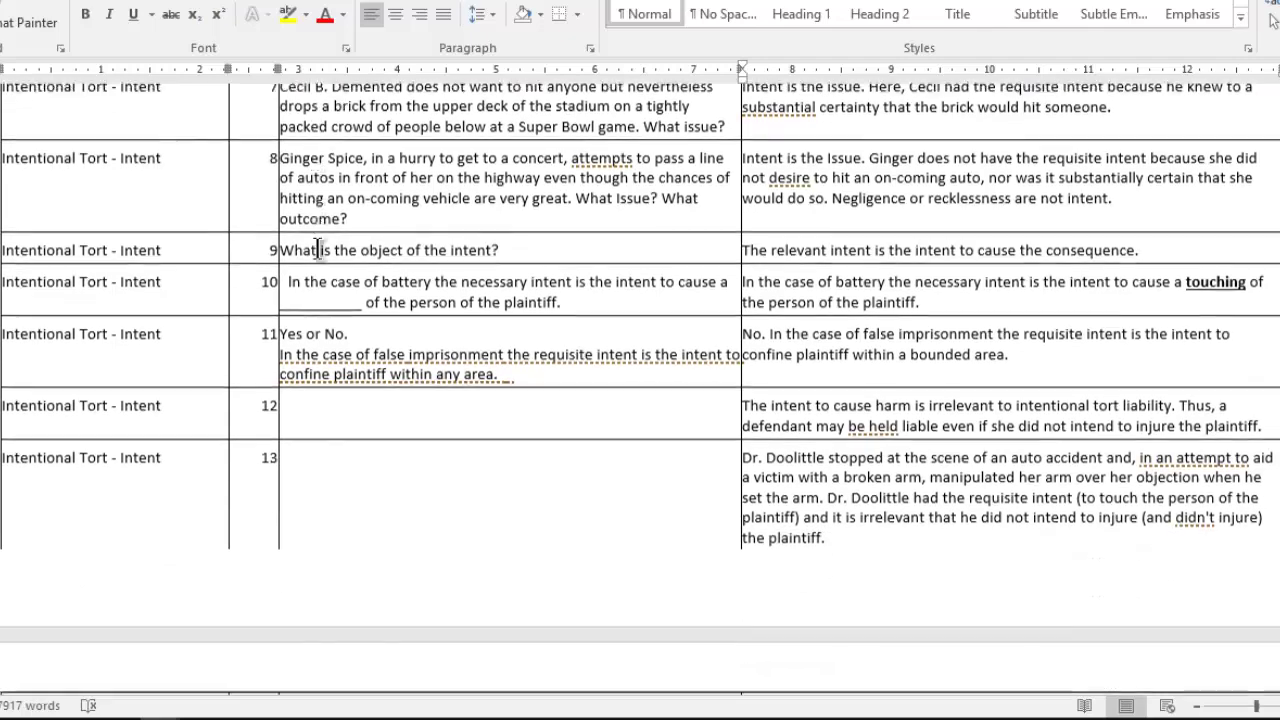
{"action": "scroll", "coordinate": [318, 248], "scroll_direction": "down", "scroll_amount": 5}
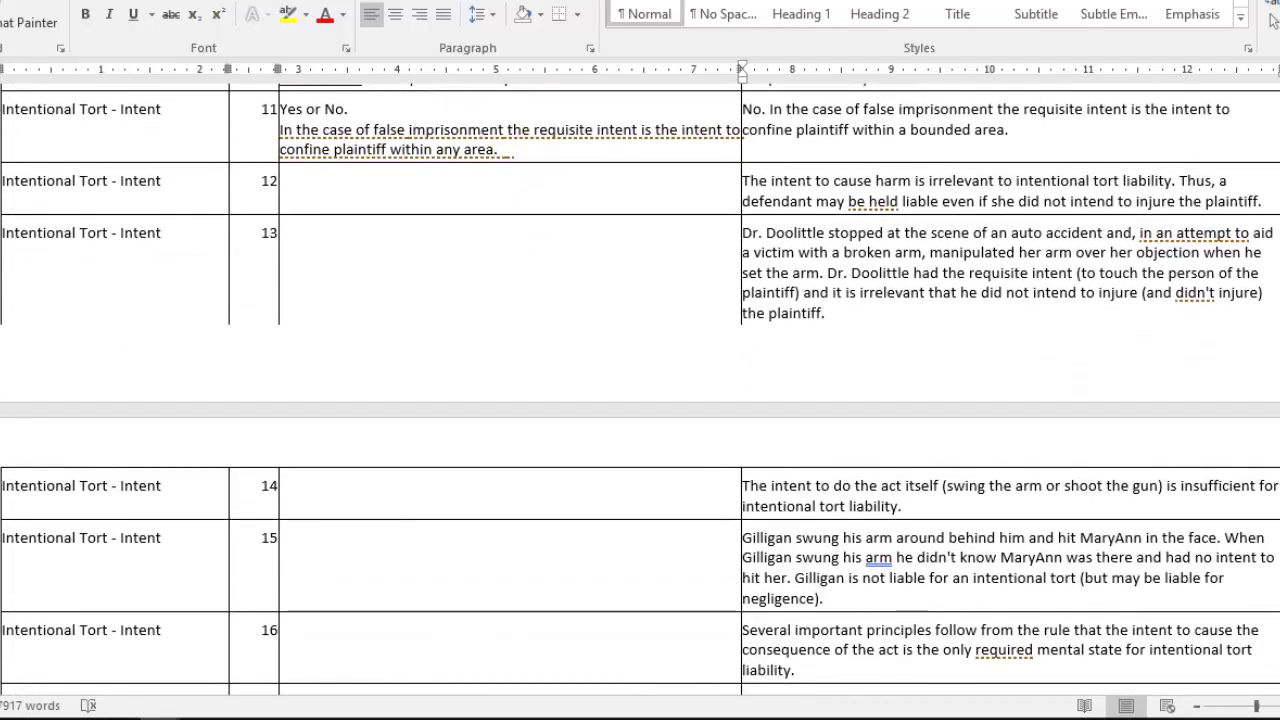
{"action": "scroll", "coordinate": [640, 400], "scroll_direction": "down", "scroll_amount": 20}
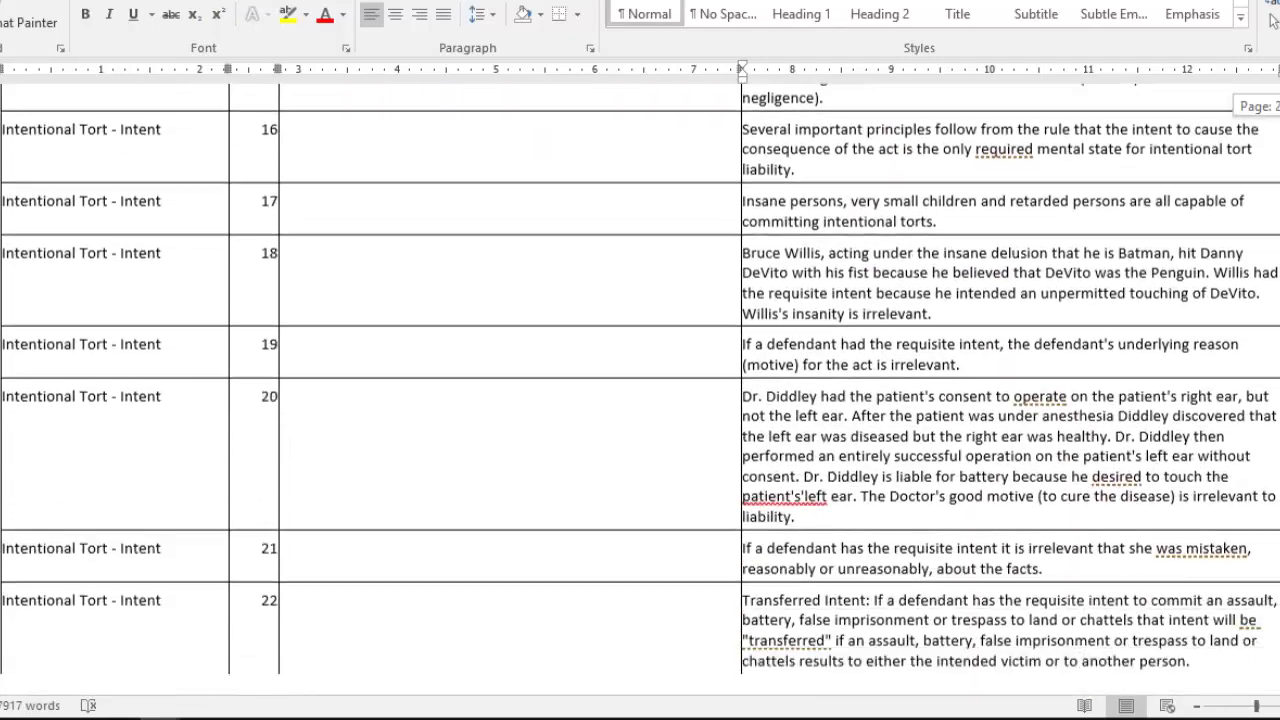
{"action": "scroll", "coordinate": [640, 400], "scroll_direction": "down", "scroll_amount": 20}
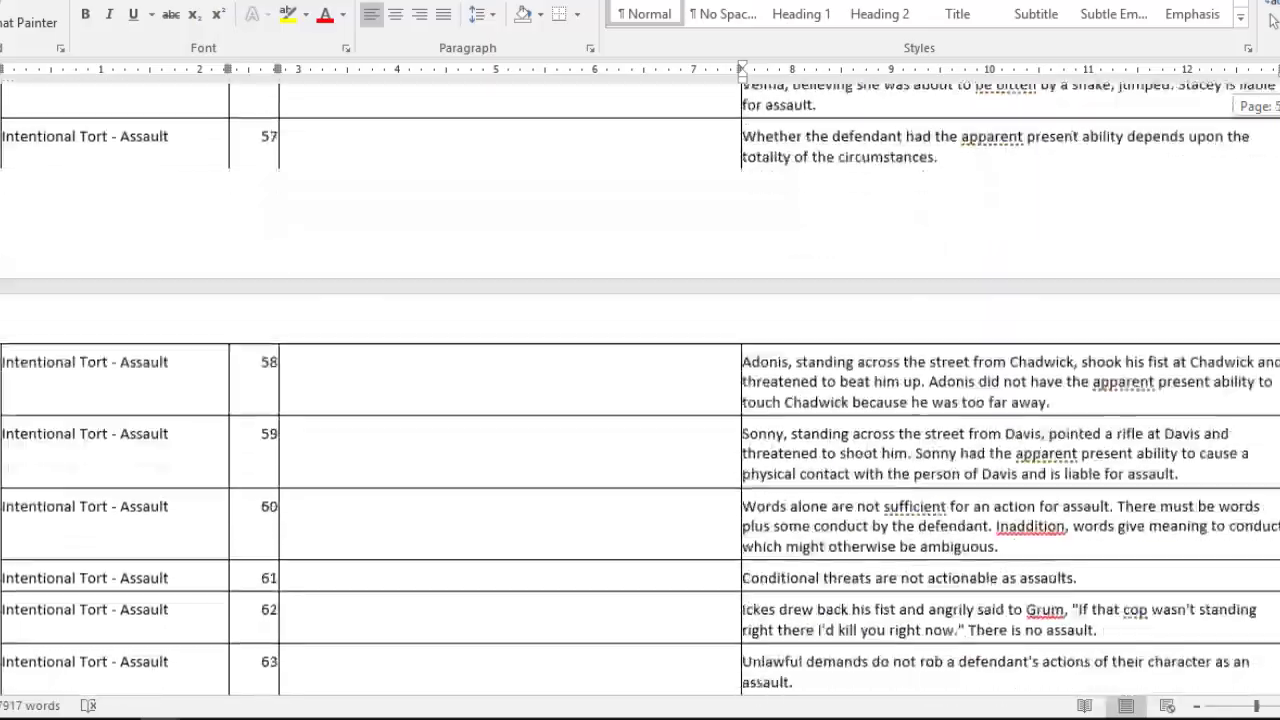
{"action": "scroll", "coordinate": [640, 400], "scroll_direction": "down", "scroll_amount": 20}
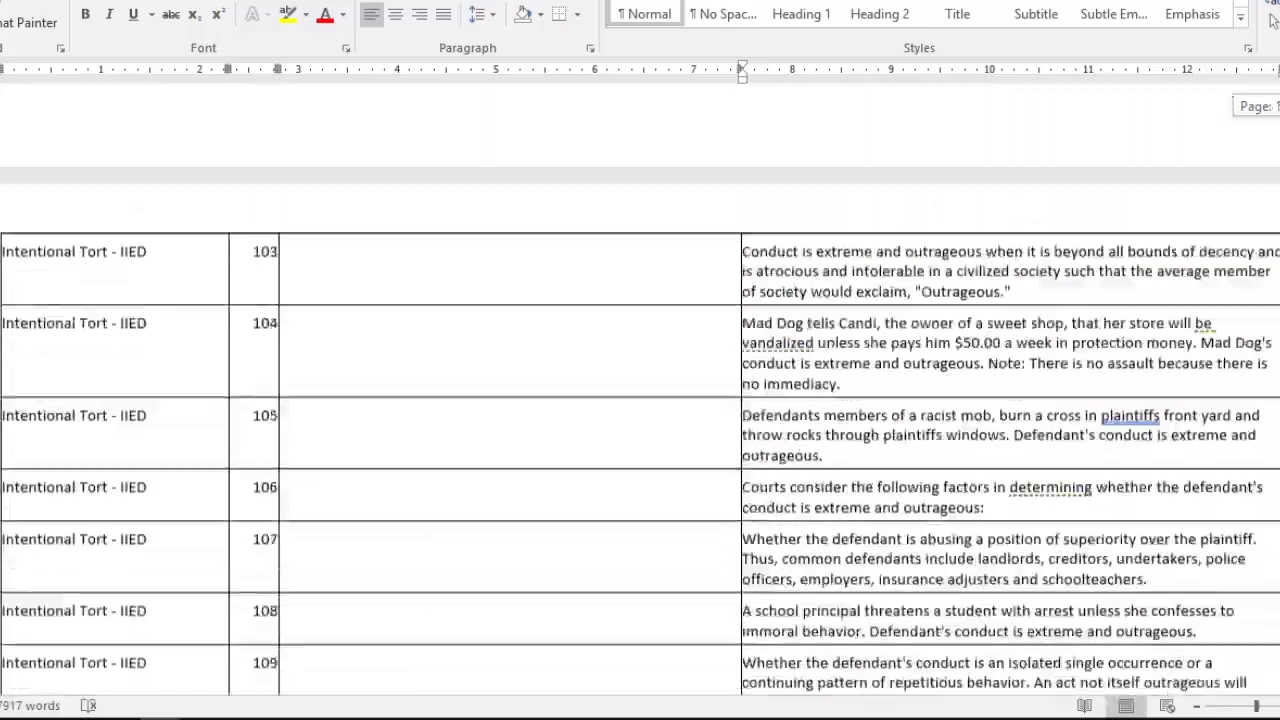
{"action": "scroll", "coordinate": [640, 400], "scroll_direction": "down", "scroll_amount": 20}
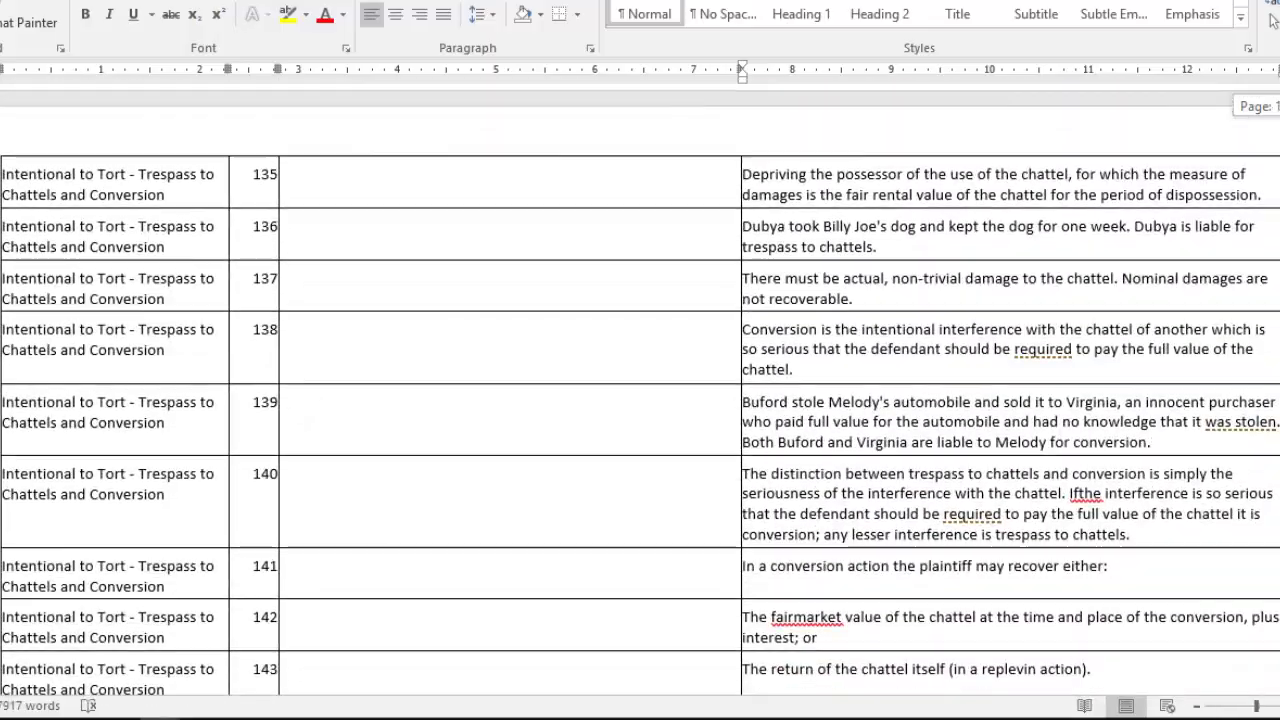
{"action": "scroll", "coordinate": [640, 400], "scroll_direction": "down", "scroll_amount": 20}
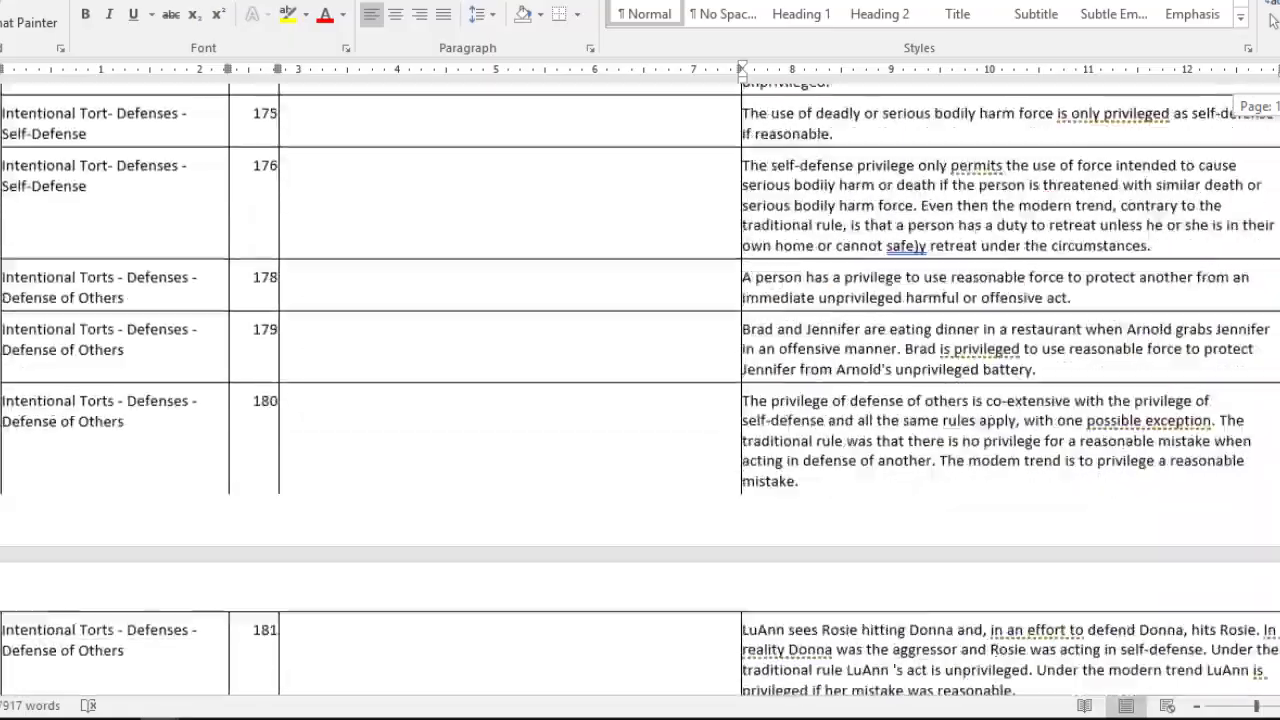
{"action": "scroll", "coordinate": [640, 400], "scroll_direction": "down", "scroll_amount": 10}
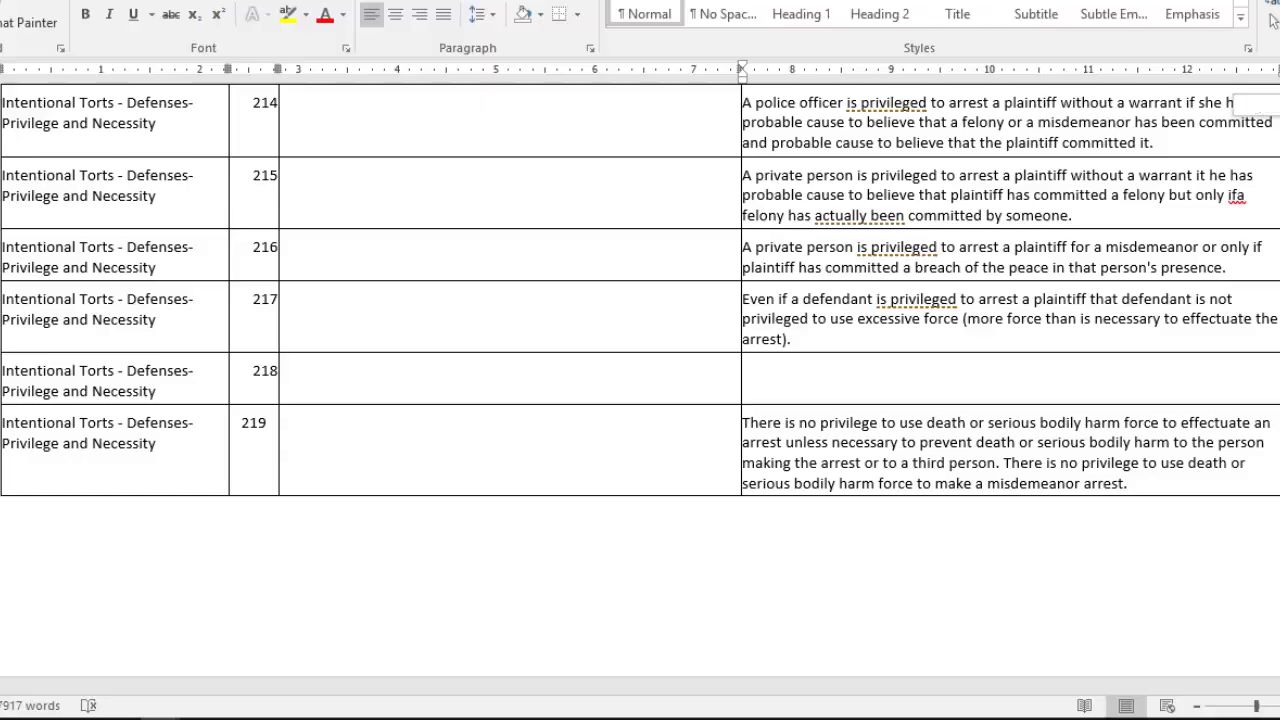
{"action": "scroll", "coordinate": [640, 400], "scroll_direction": "up", "scroll_amount": 20}
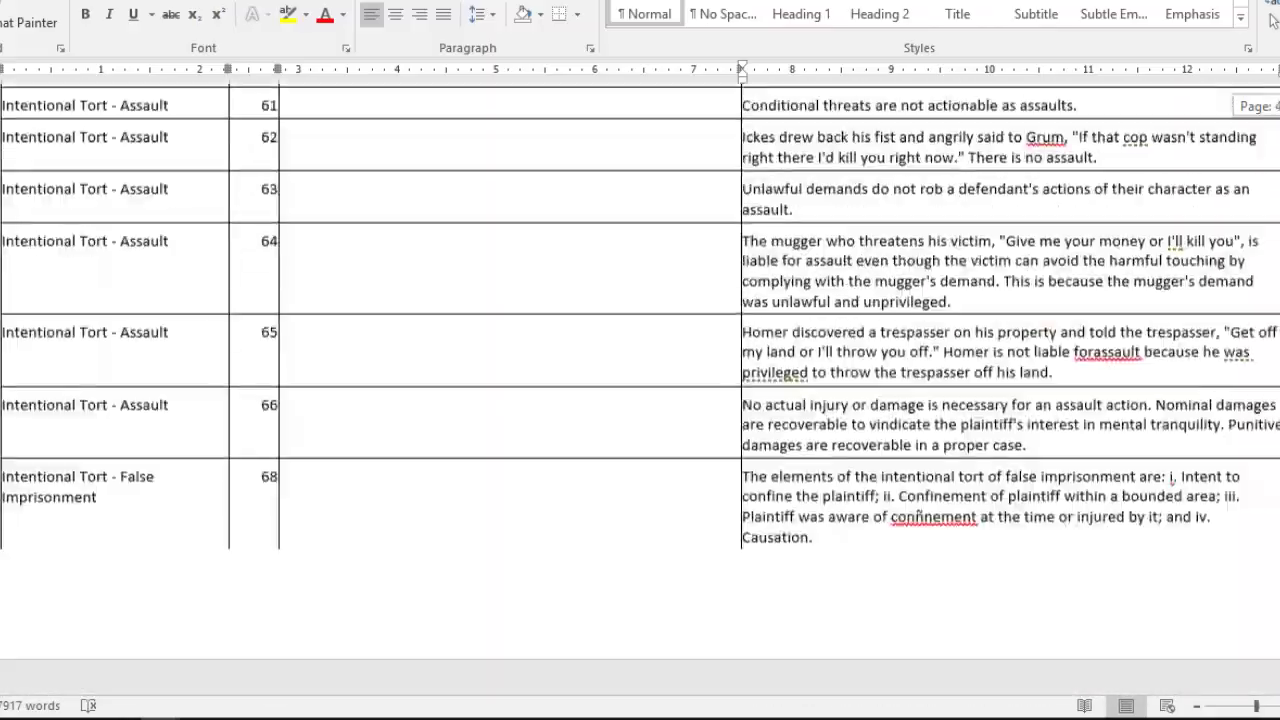
{"action": "scroll", "coordinate": [1172, 478], "scroll_direction": "up", "scroll_amount": 20}
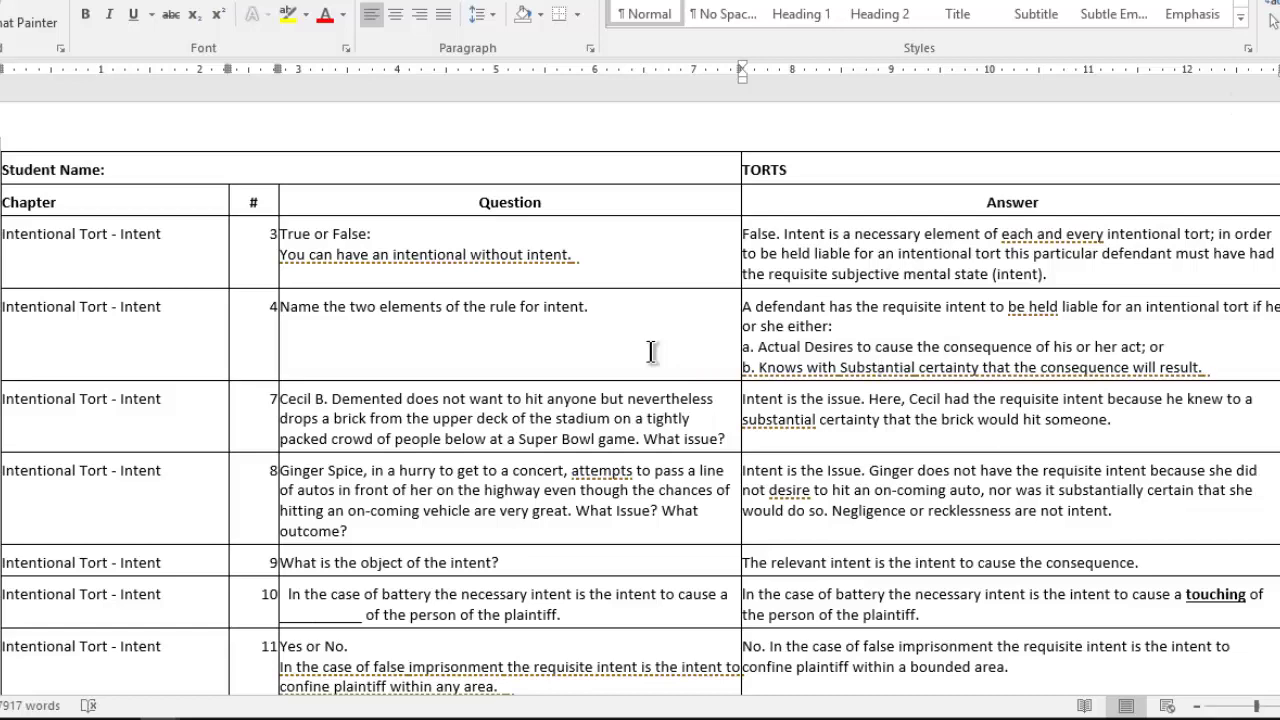
{"action": "scroll", "coordinate": [651, 351], "scroll_direction": "down", "scroll_amount": 2}
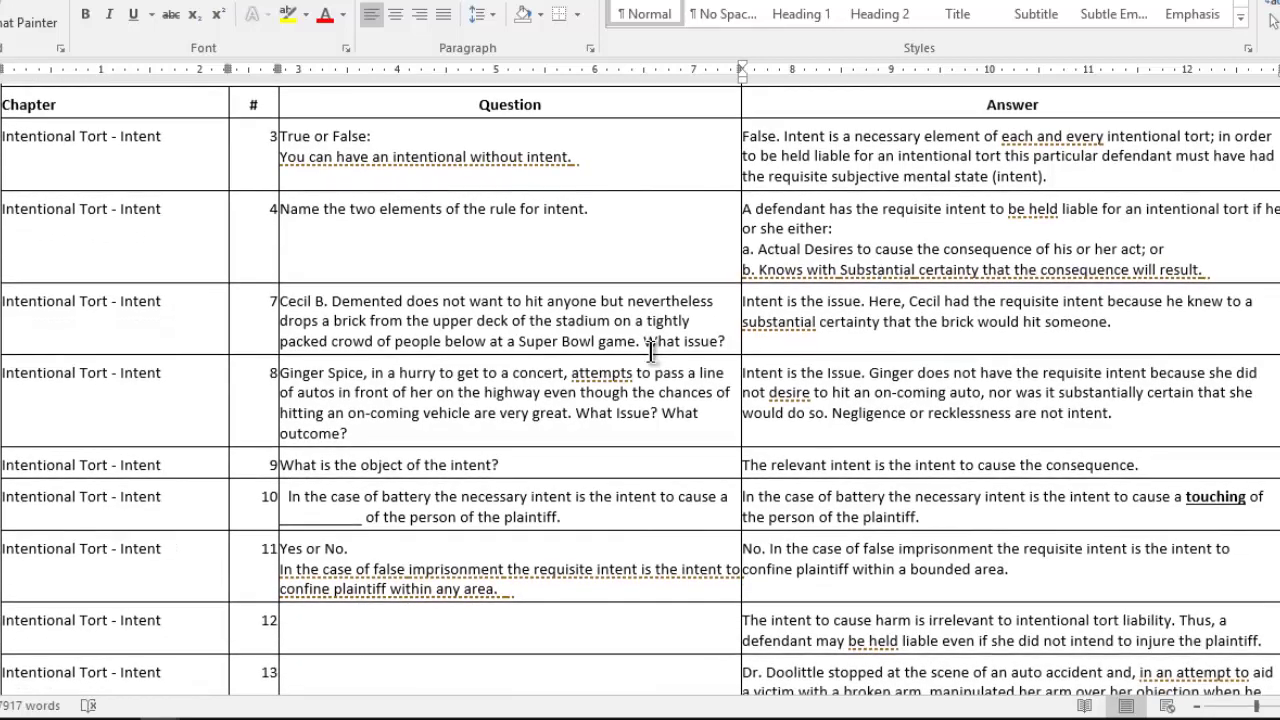
{"action": "scroll", "coordinate": [651, 351], "scroll_direction": "down", "scroll_amount": 1}
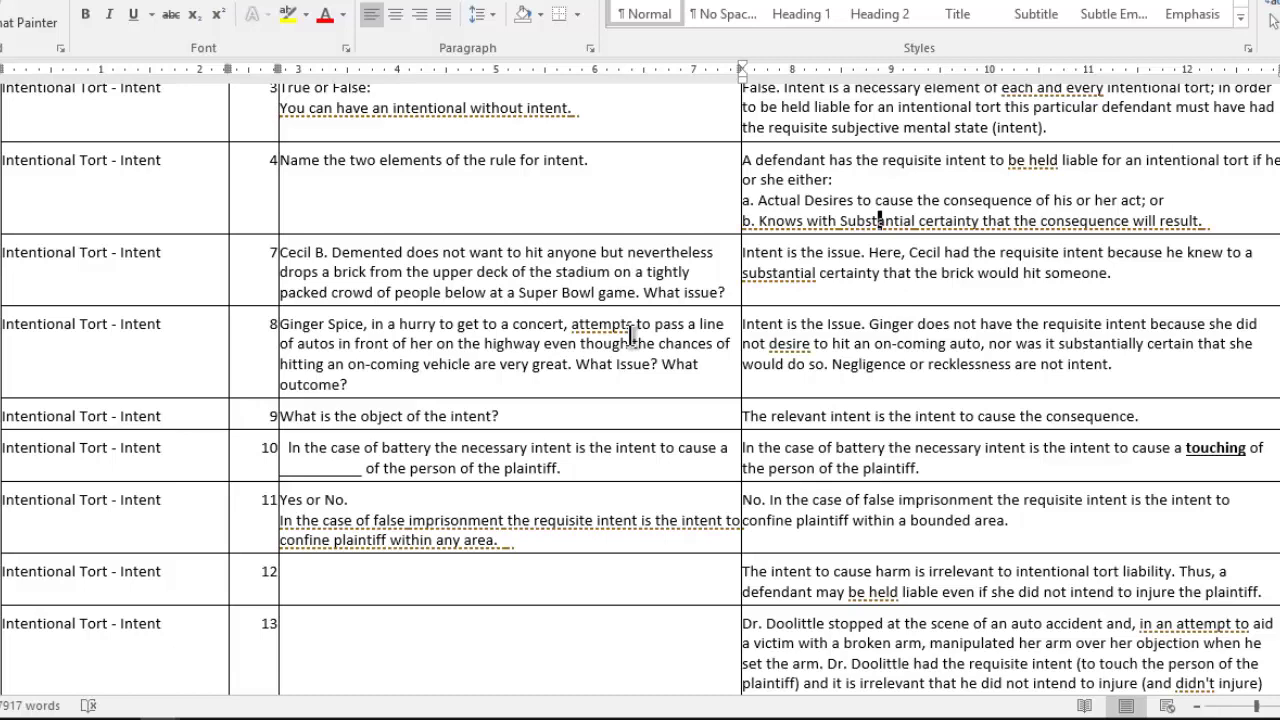
Step: Compare the sample questions in rows 3 to 11 with the Question cells through row 22, and return to the table header
{"action": "scroll", "coordinate": [632, 336], "scroll_direction": "up", "scroll_amount": 3}
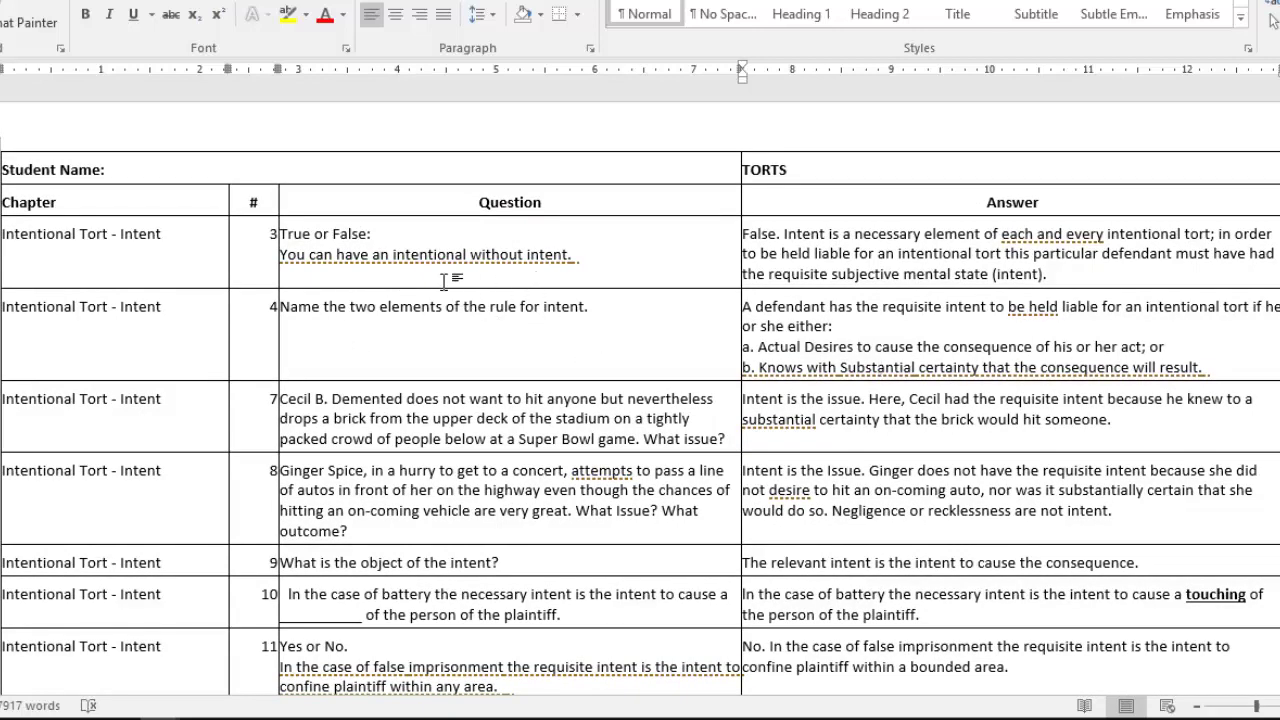
{"action": "scroll", "coordinate": [420, 282], "scroll_direction": "down", "scroll_amount": 8}
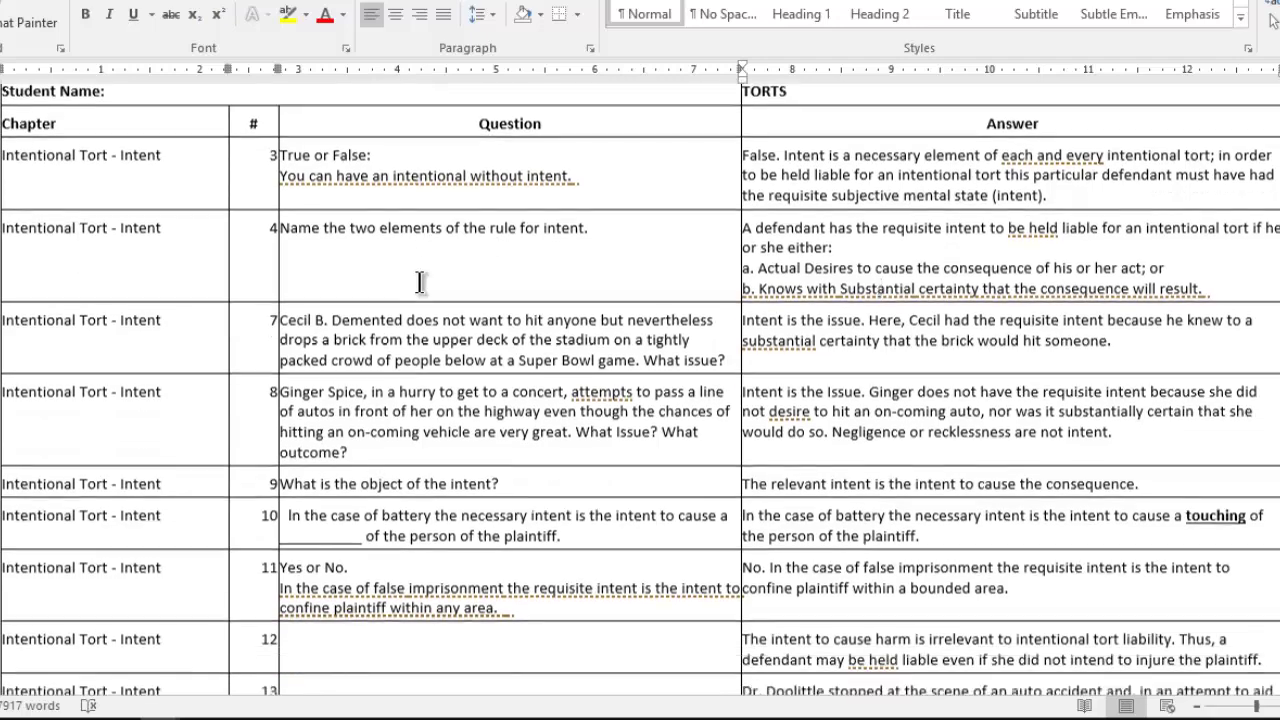
{"action": "scroll", "coordinate": [420, 282], "scroll_direction": "down", "scroll_amount": 6}
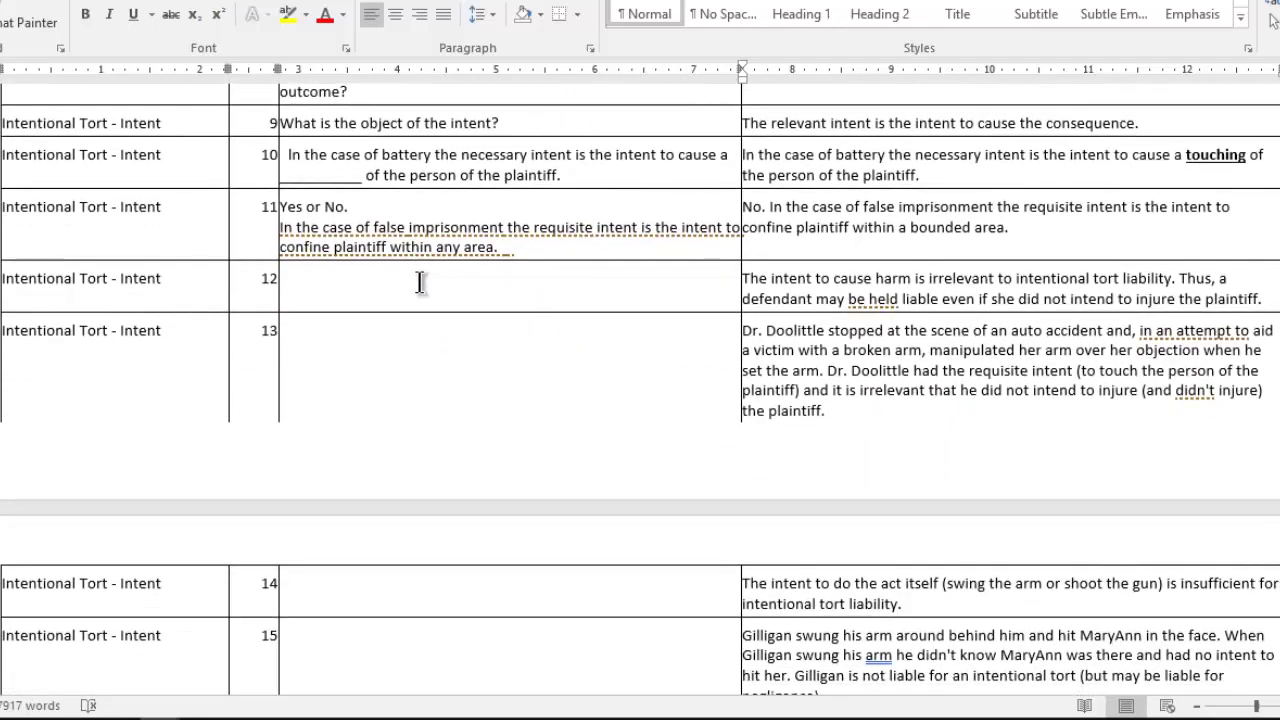
{"action": "scroll", "coordinate": [420, 282], "scroll_direction": "down", "scroll_amount": 6}
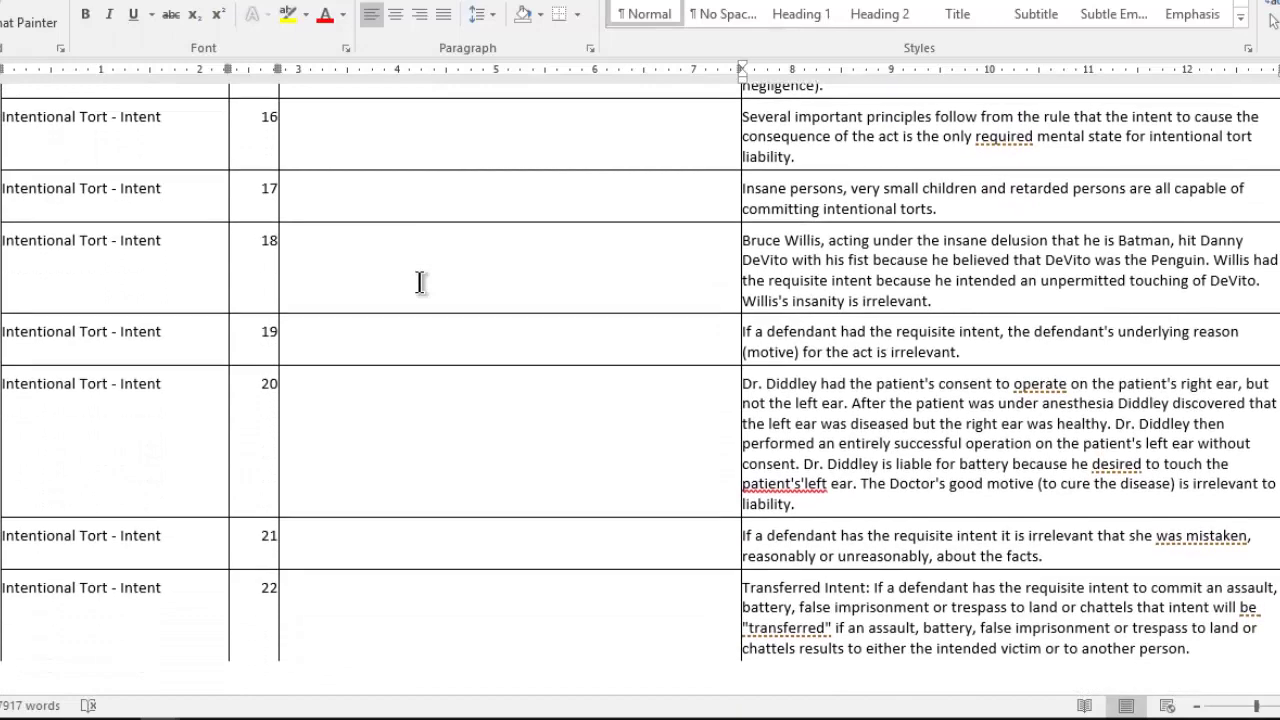
{"action": "scroll", "coordinate": [420, 282], "scroll_direction": "down", "scroll_amount": 2}
{"action": "scroll", "coordinate": [420, 282], "scroll_direction": "up", "scroll_amount": 10}
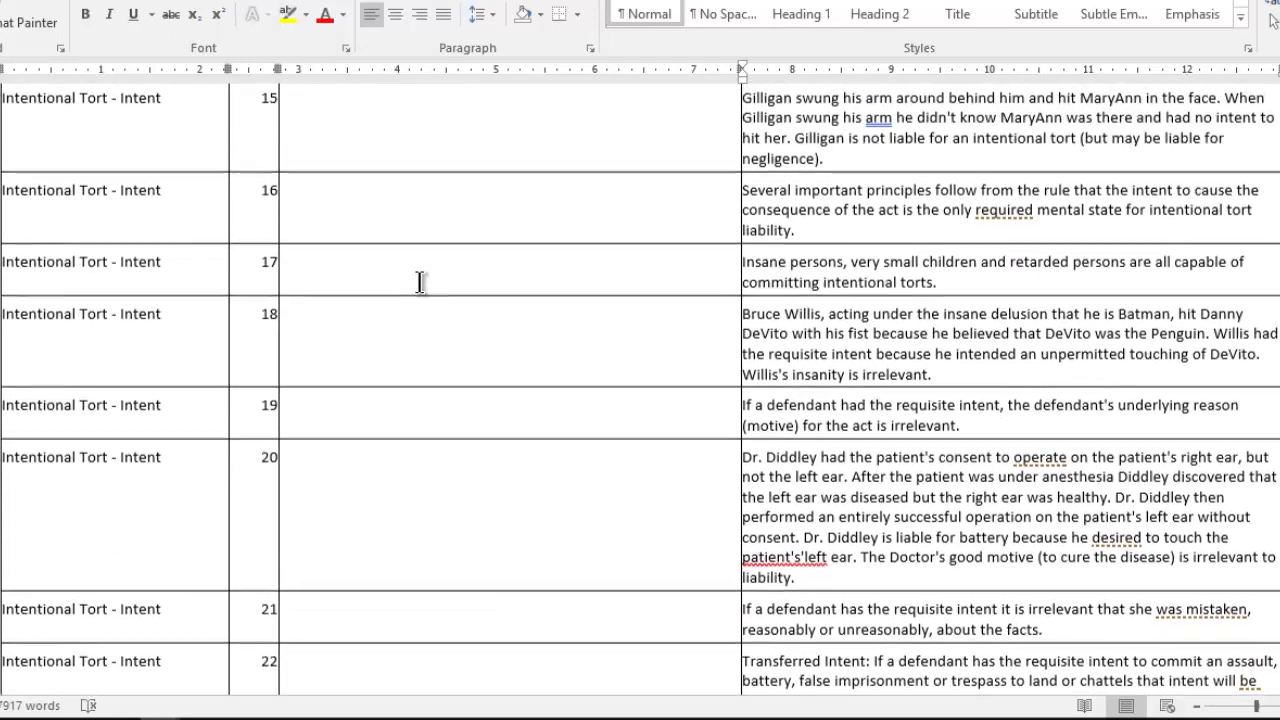
{"action": "scroll", "coordinate": [420, 282], "scroll_direction": "up", "scroll_amount": 9}
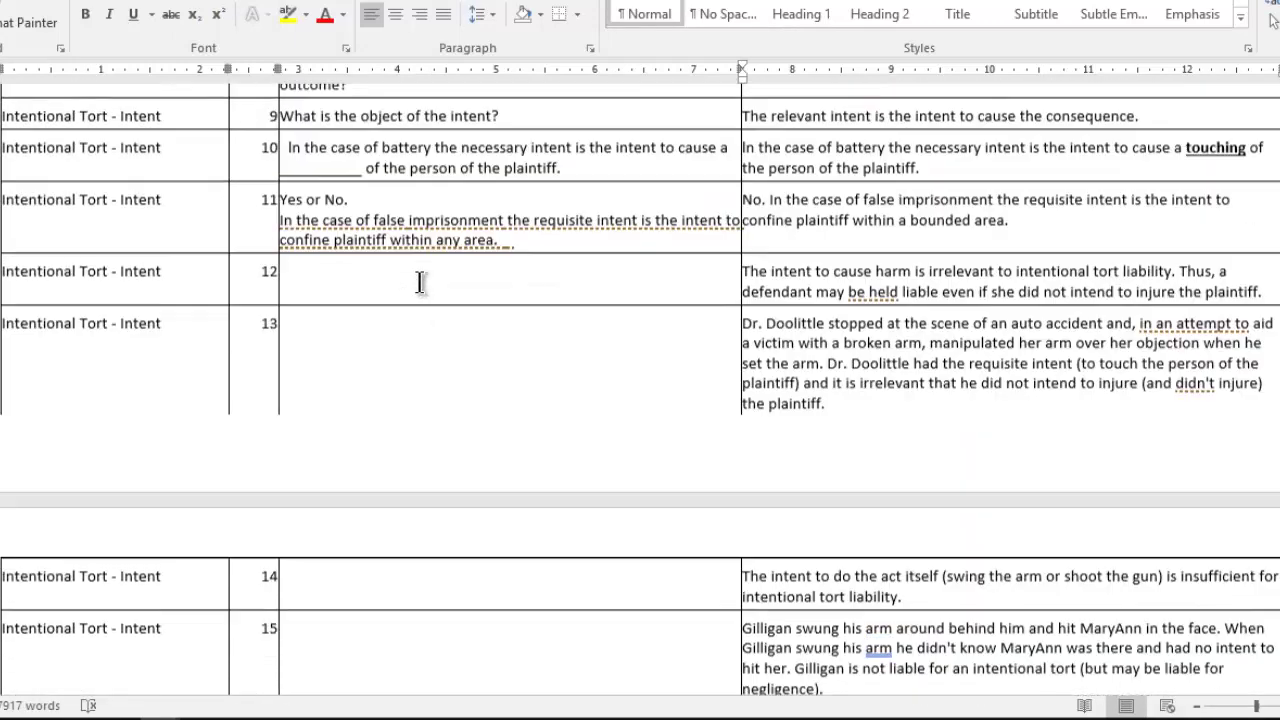
{"action": "scroll", "coordinate": [420, 282], "scroll_direction": "up", "scroll_amount": 1}
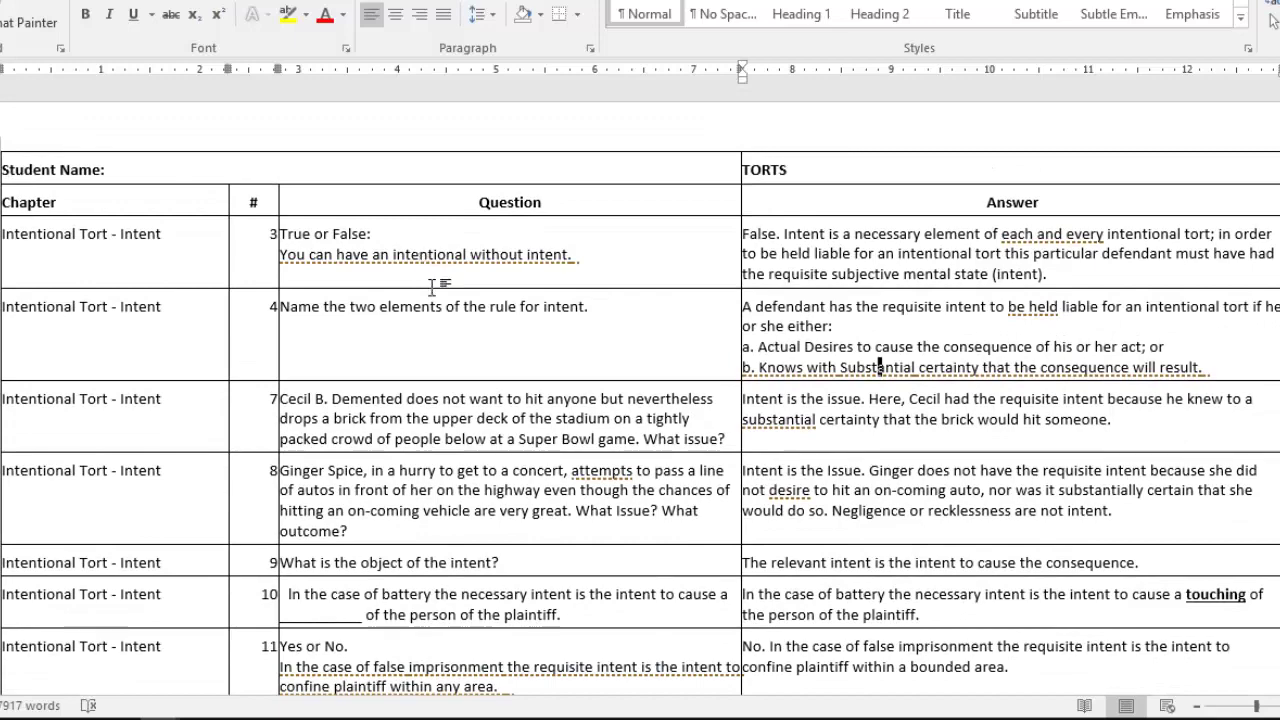
{"action": "scroll", "coordinate": [432, 284], "scroll_direction": "down", "scroll_amount": 5}
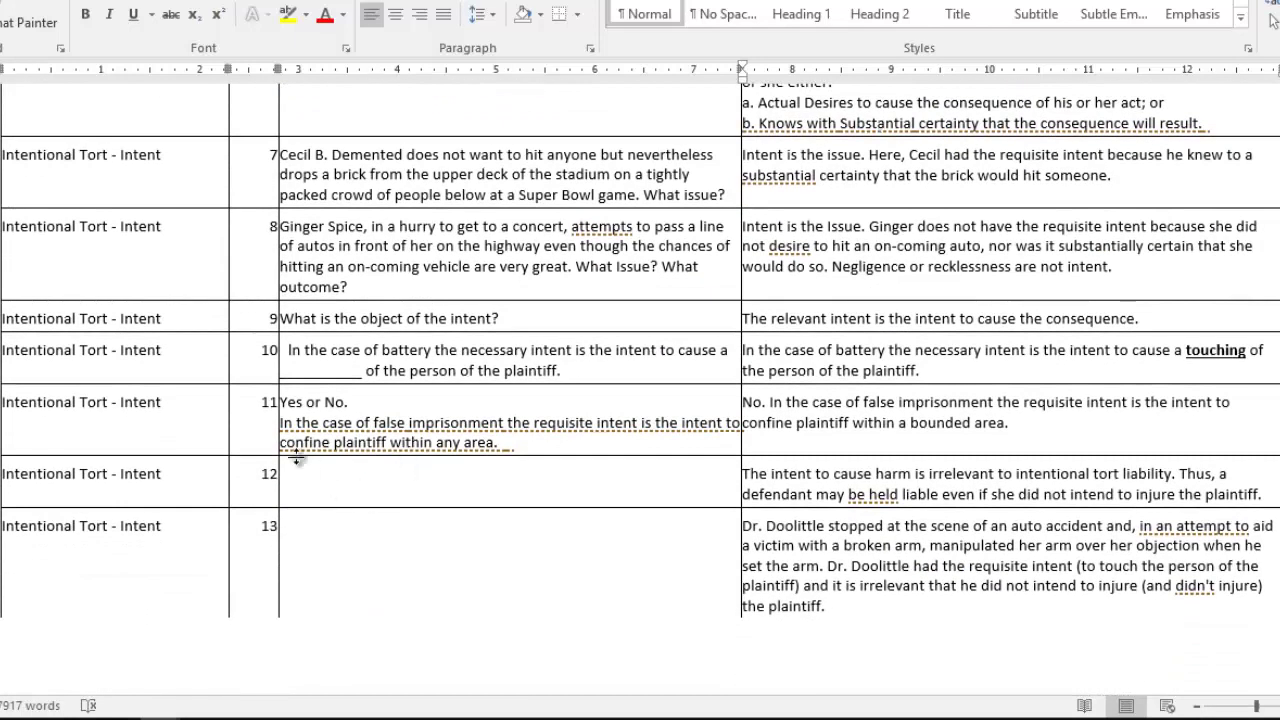
{"action": "scroll", "coordinate": [295, 450], "scroll_direction": "down", "scroll_amount": 1}
{"action": "scroll", "coordinate": [295, 450], "scroll_direction": "up", "scroll_amount": 1}
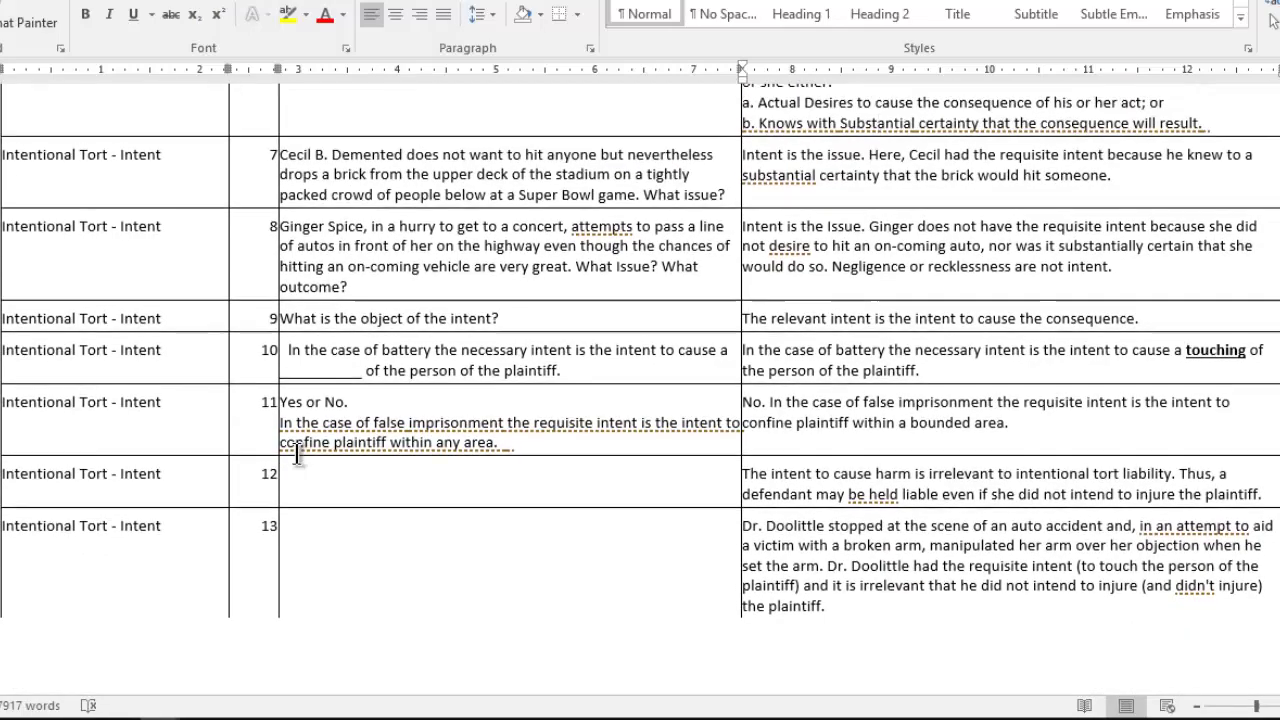
{"action": "scroll", "coordinate": [297, 453], "scroll_direction": "up", "scroll_amount": 4}
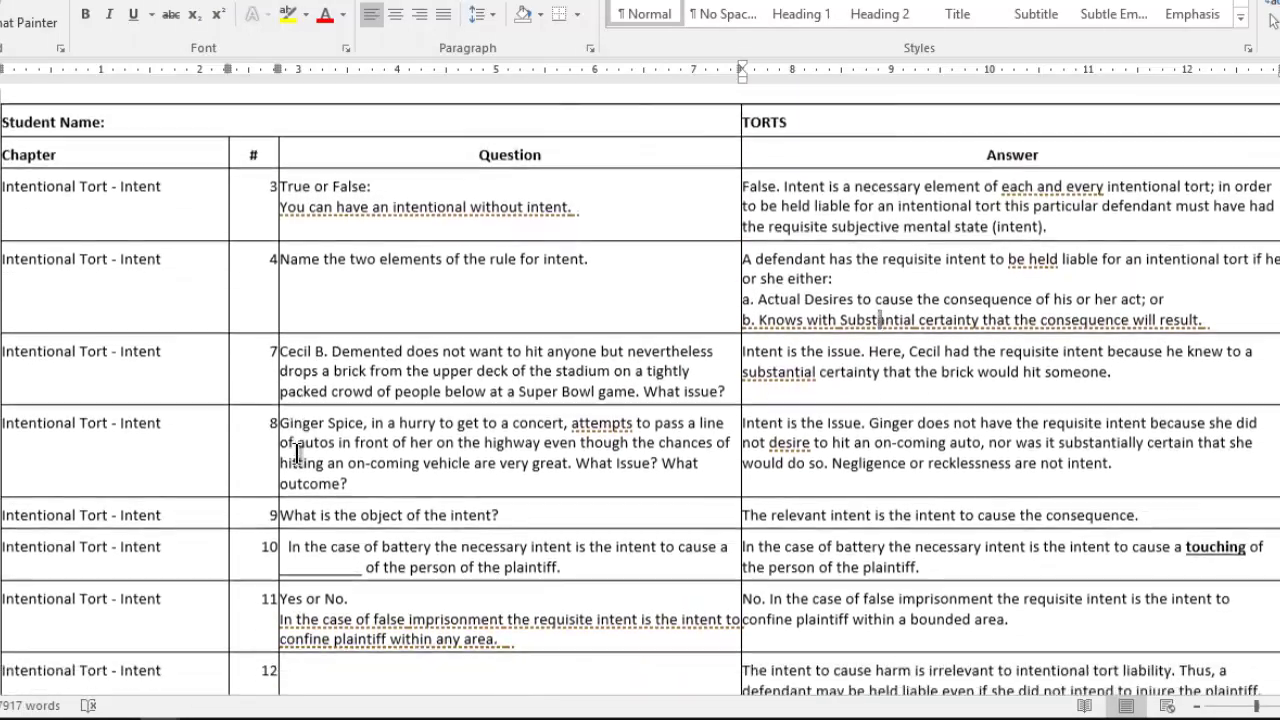
Step: Look through the Chapter column from the intent rows through the battery and assault rows, and return to the answer in row 12
{"action": "scroll", "coordinate": [297, 453], "scroll_direction": "down", "scroll_amount": 8}
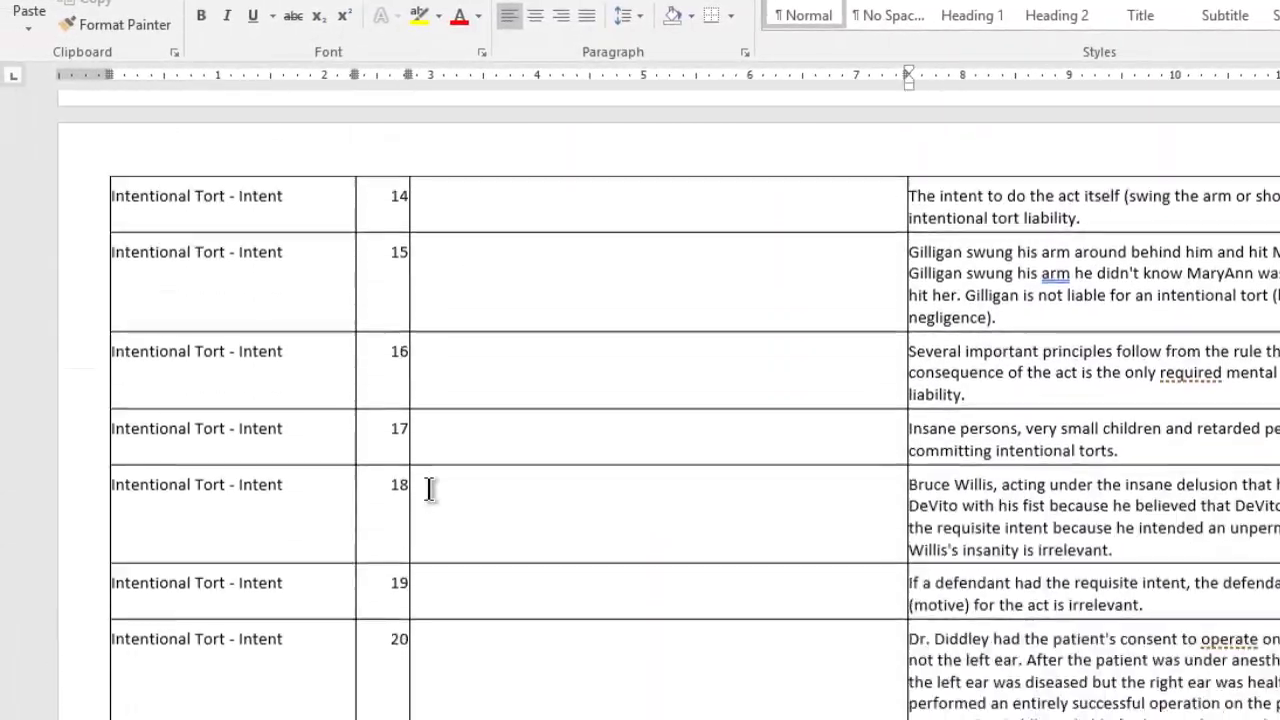
{"action": "scroll", "coordinate": [430, 488], "scroll_direction": "down", "scroll_amount": 8}
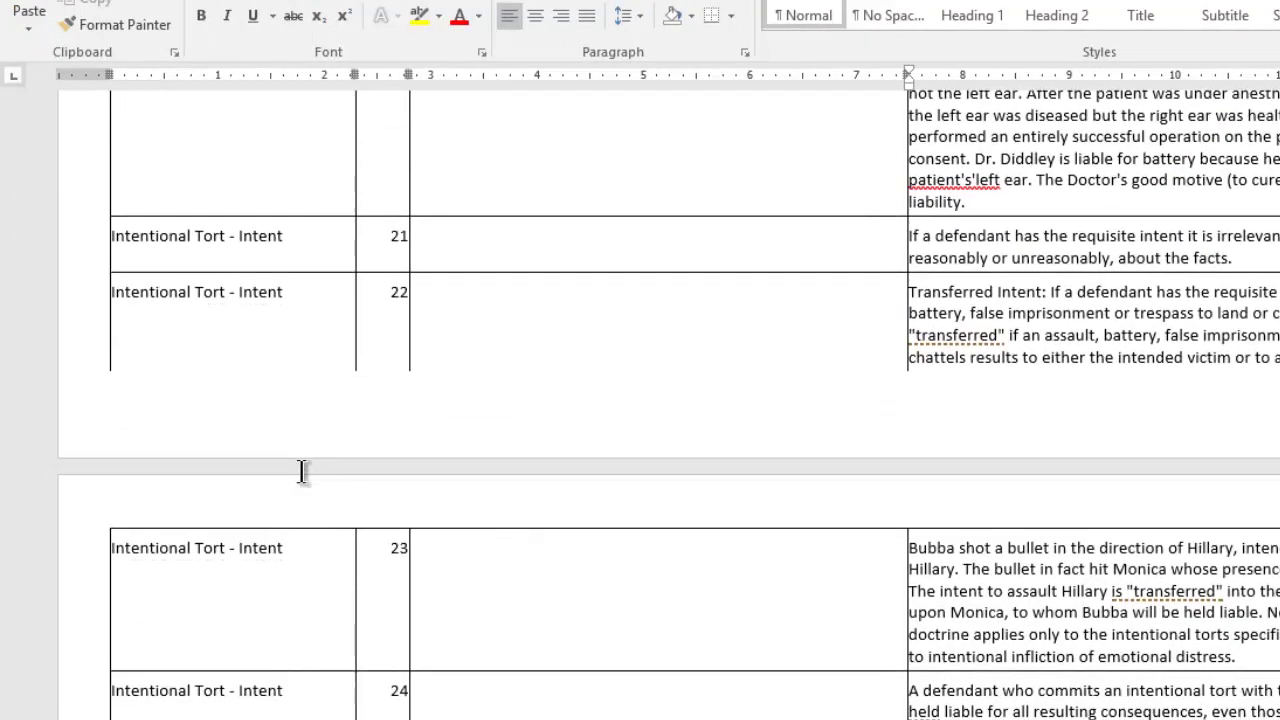
{"action": "scroll", "coordinate": [302, 471], "scroll_direction": "down", "scroll_amount": 10}
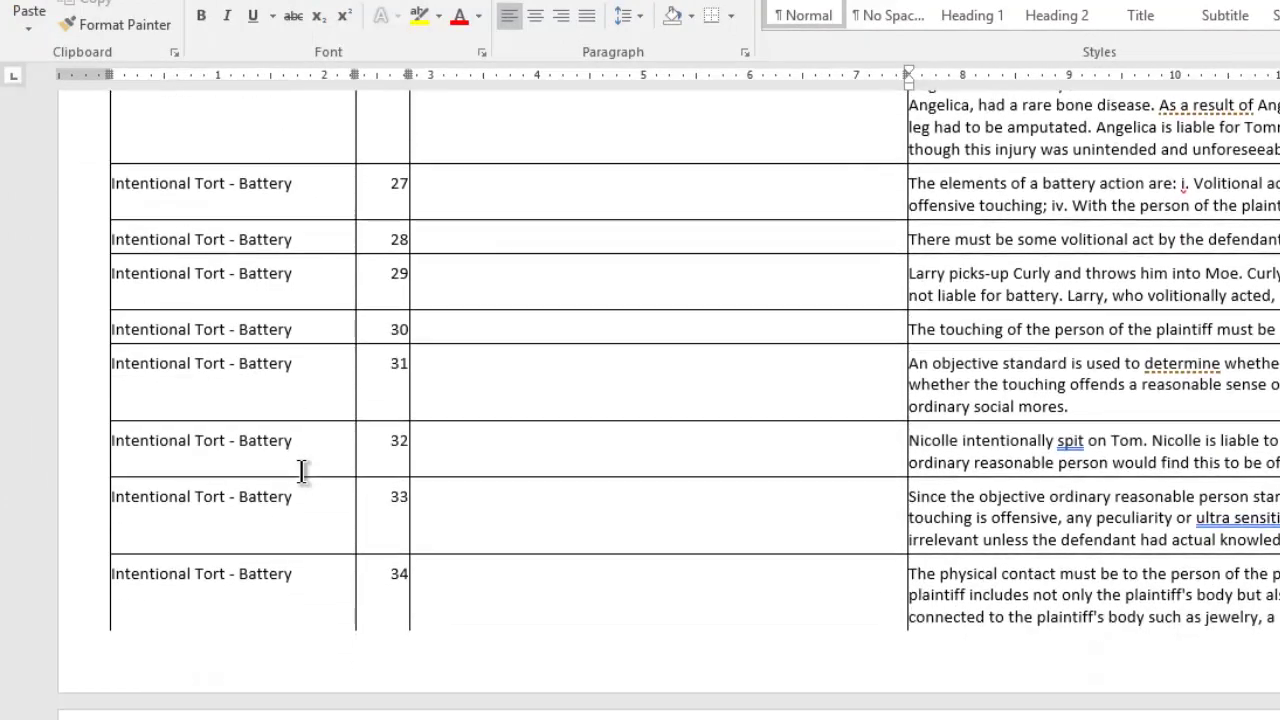
{"action": "scroll", "coordinate": [302, 471], "scroll_direction": "down", "scroll_amount": 6}
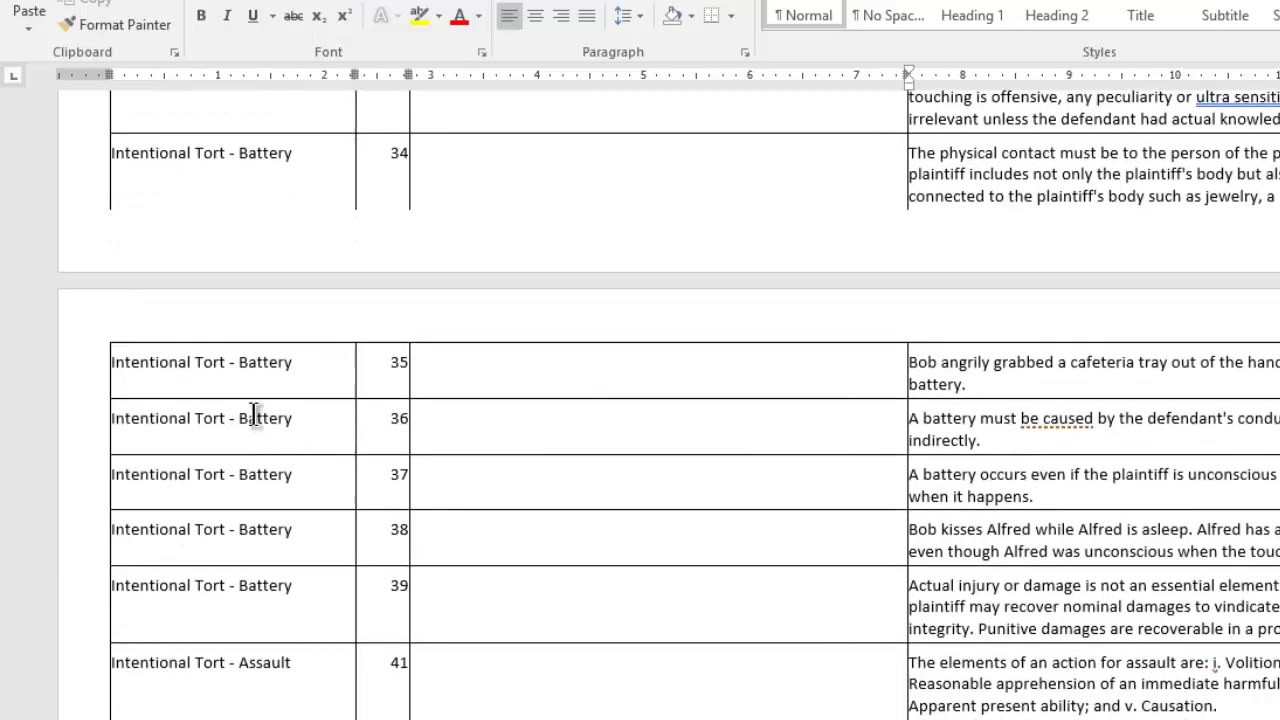
{"action": "scroll", "coordinate": [255, 414], "scroll_direction": "down", "scroll_amount": 12}
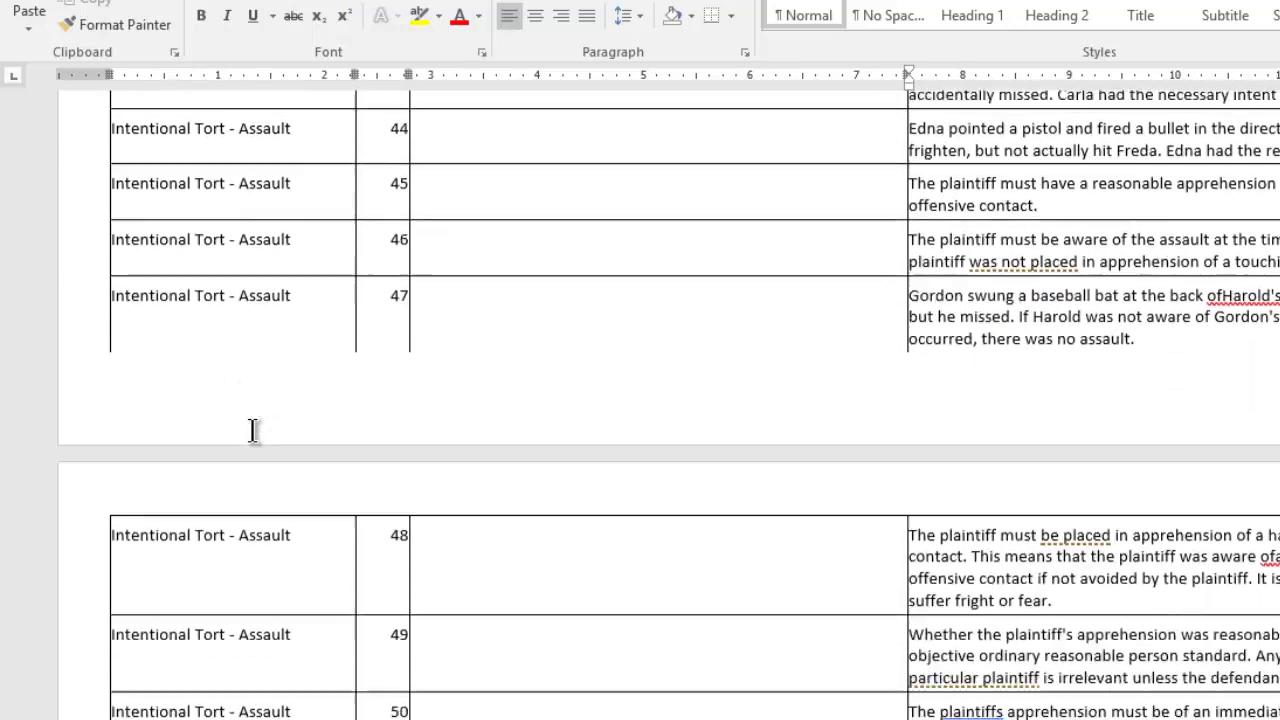
{"action": "scroll", "coordinate": [254, 431], "scroll_direction": "down", "scroll_amount": 11}
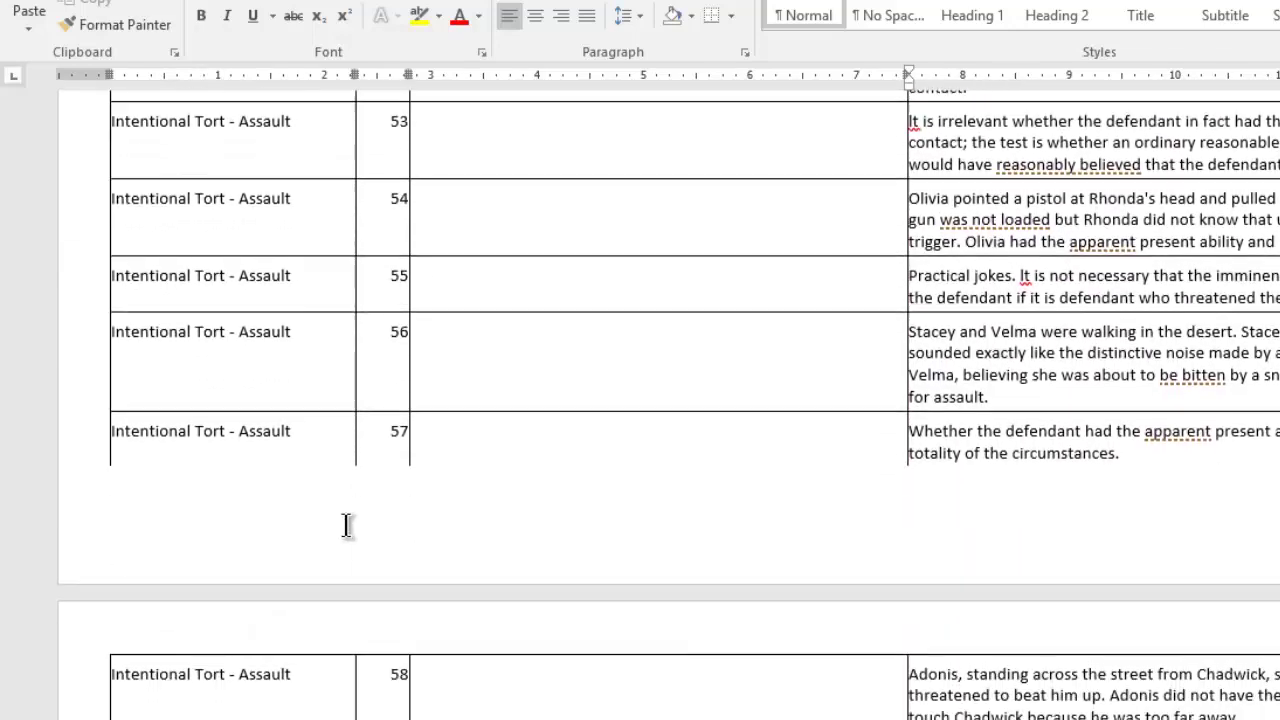
{"action": "scroll", "coordinate": [531, 546], "scroll_direction": "down", "scroll_amount": 2}
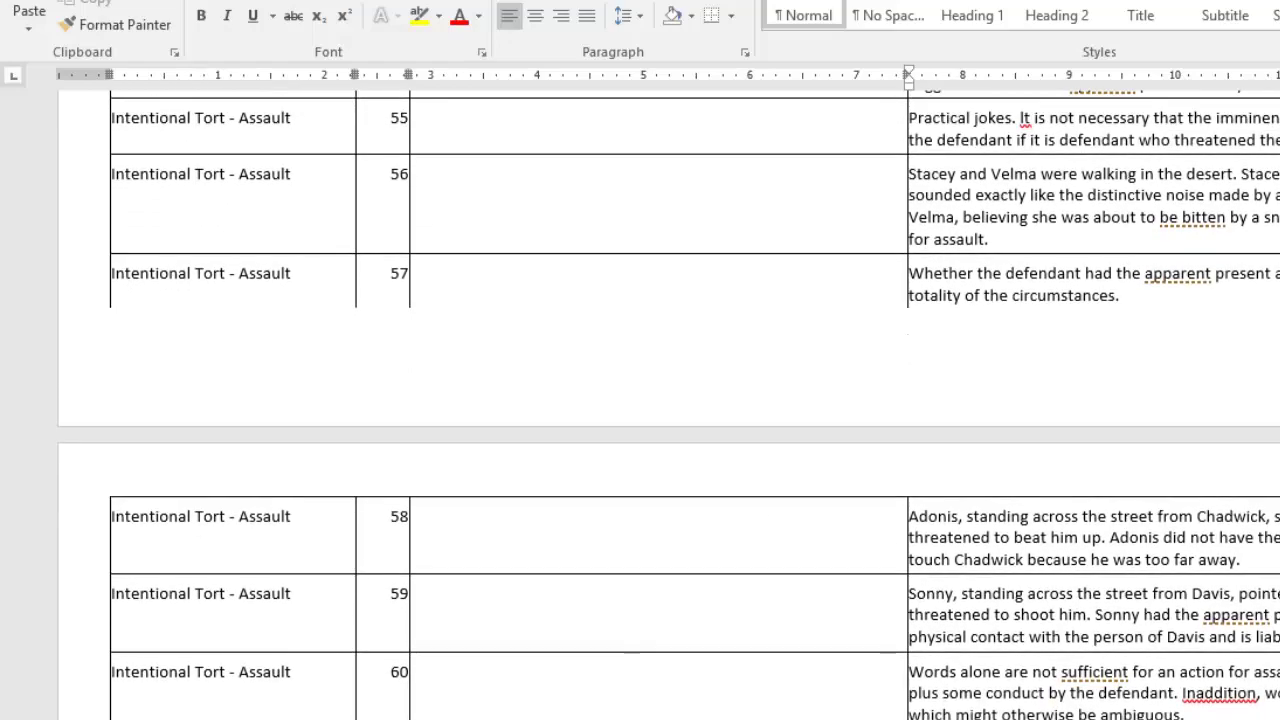
{"action": "scroll", "coordinate": [640, 400], "scroll_direction": "up", "scroll_amount": 20}
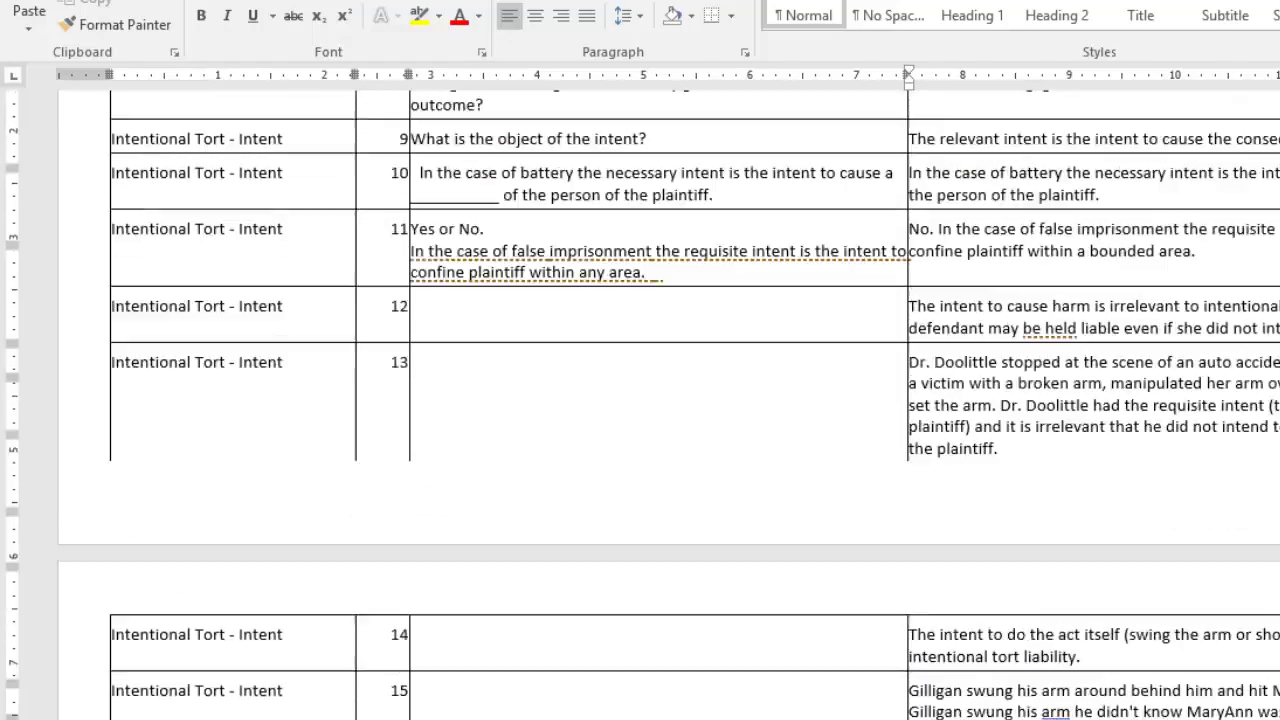
{"action": "scroll", "coordinate": [540, 487], "scroll_direction": "down", "scroll_amount": 3}
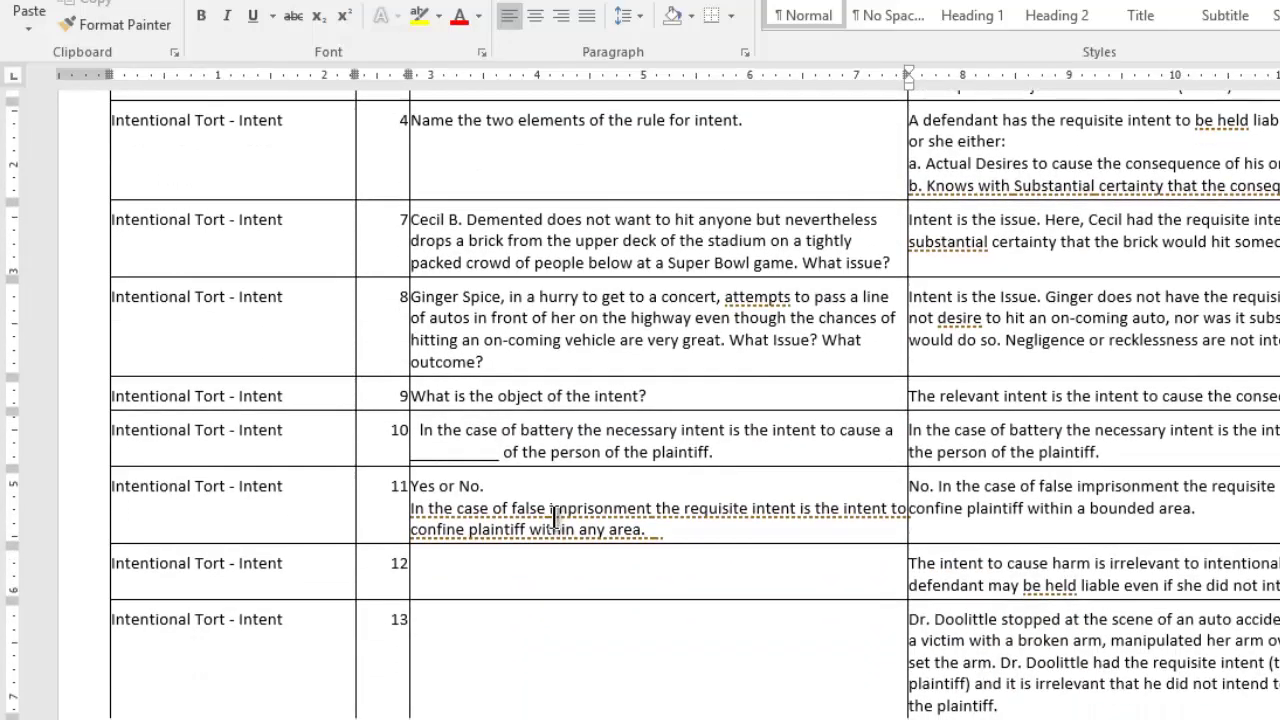
{"action": "scroll", "coordinate": [555, 523], "scroll_direction": "down", "scroll_amount": 2}
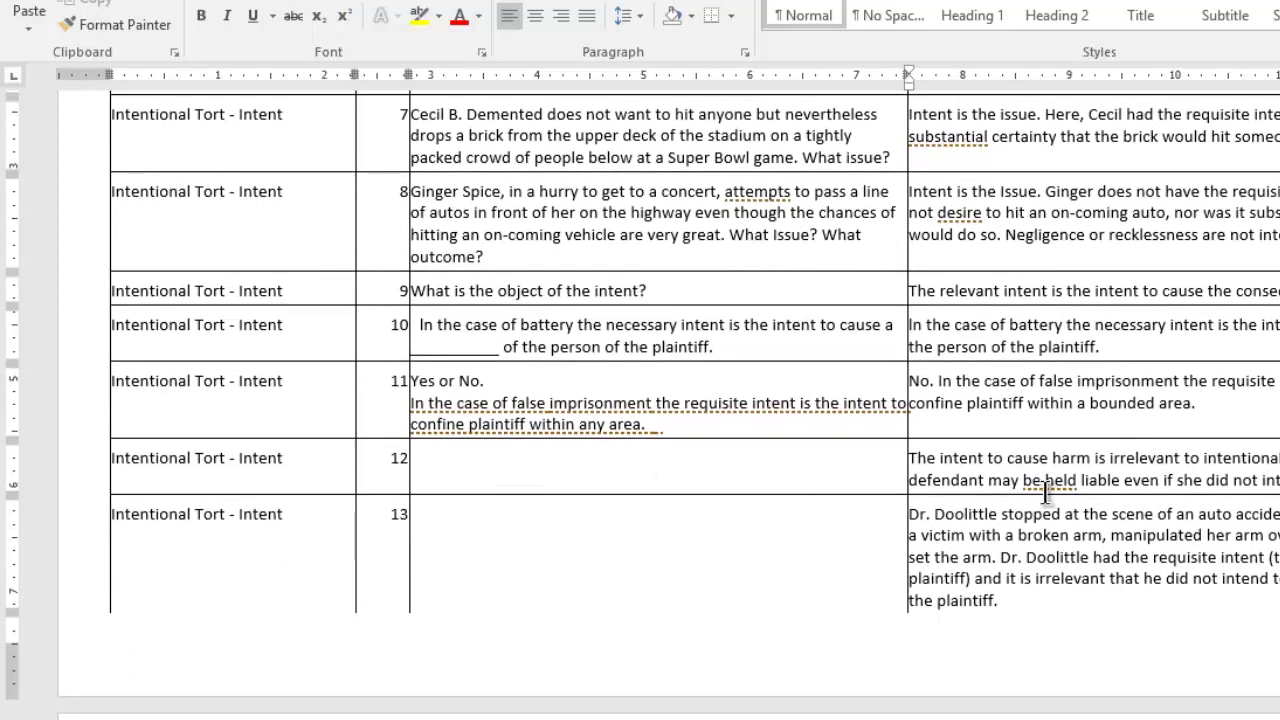
{"action": "scroll", "coordinate": [1020, 500], "scroll_direction": "down", "scroll_amount": 2}
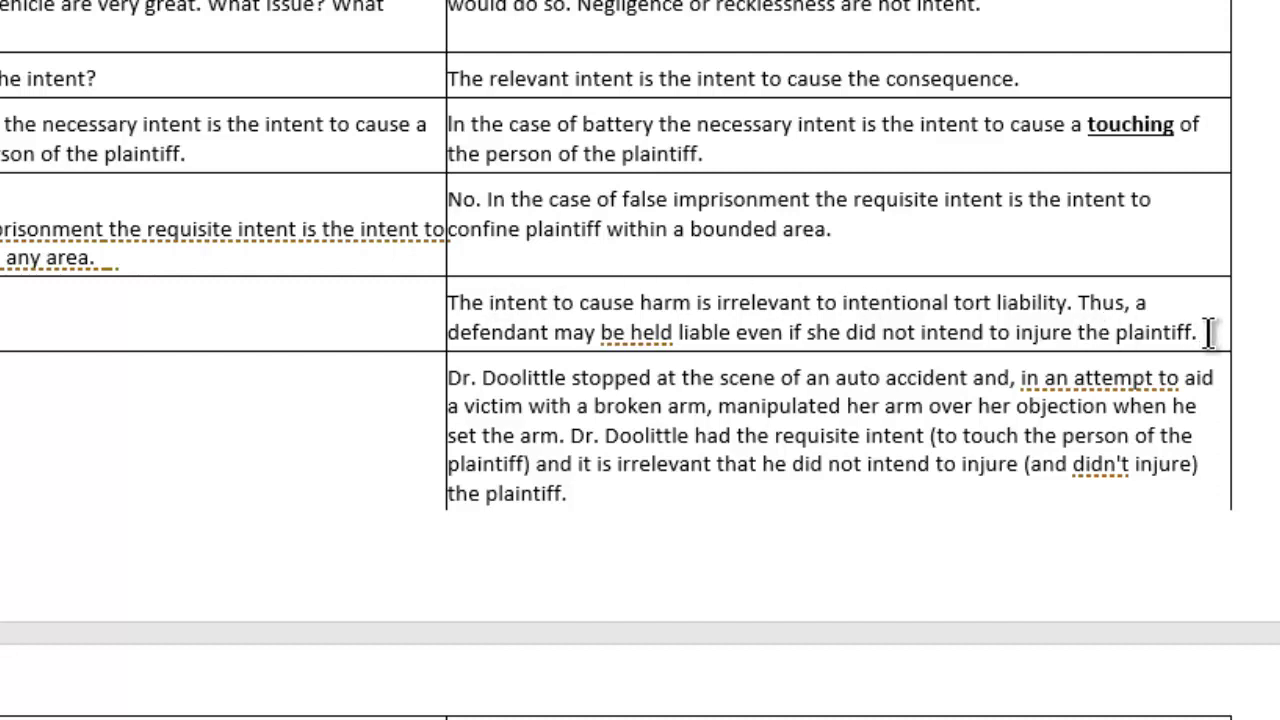
Step: Cut the whole answer text from the Answer cell of row 12
{"action": "left_click_drag", "start_coordinate": [1208, 333], "coordinate": [1214, 334]}
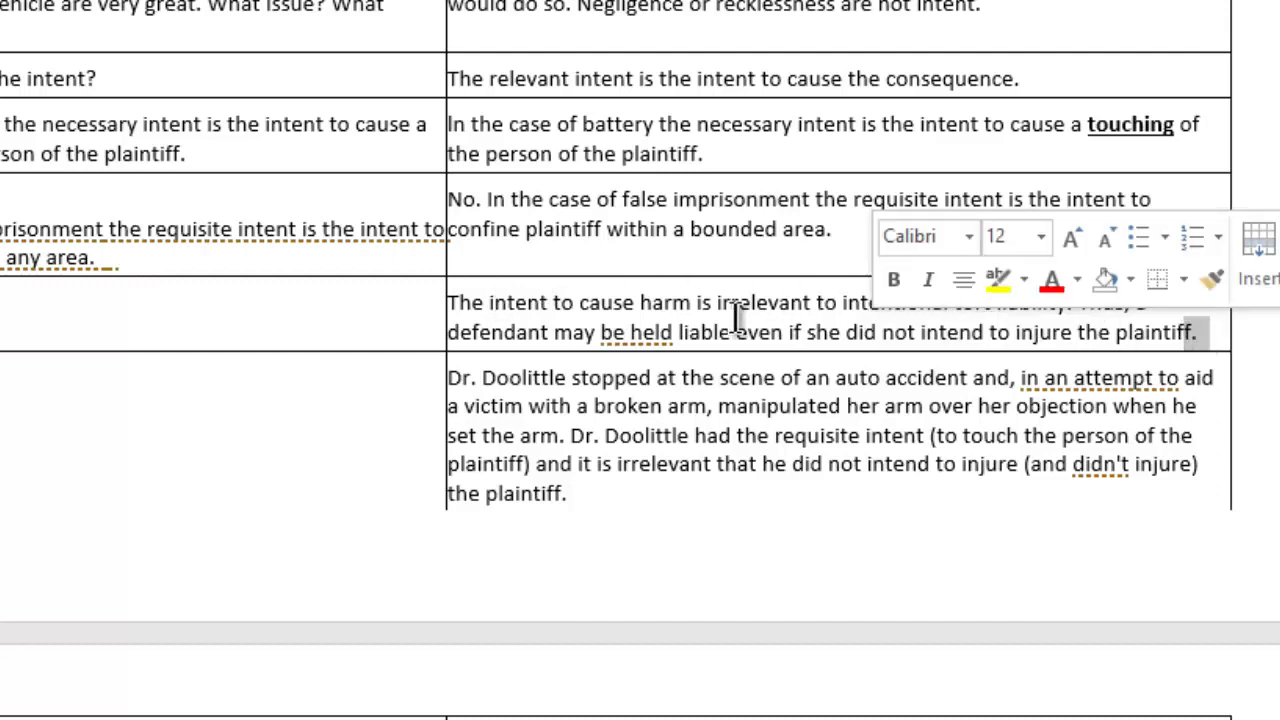
{"action": "left_click_drag", "start_coordinate": [450, 305], "coordinate": [1008, 312]}
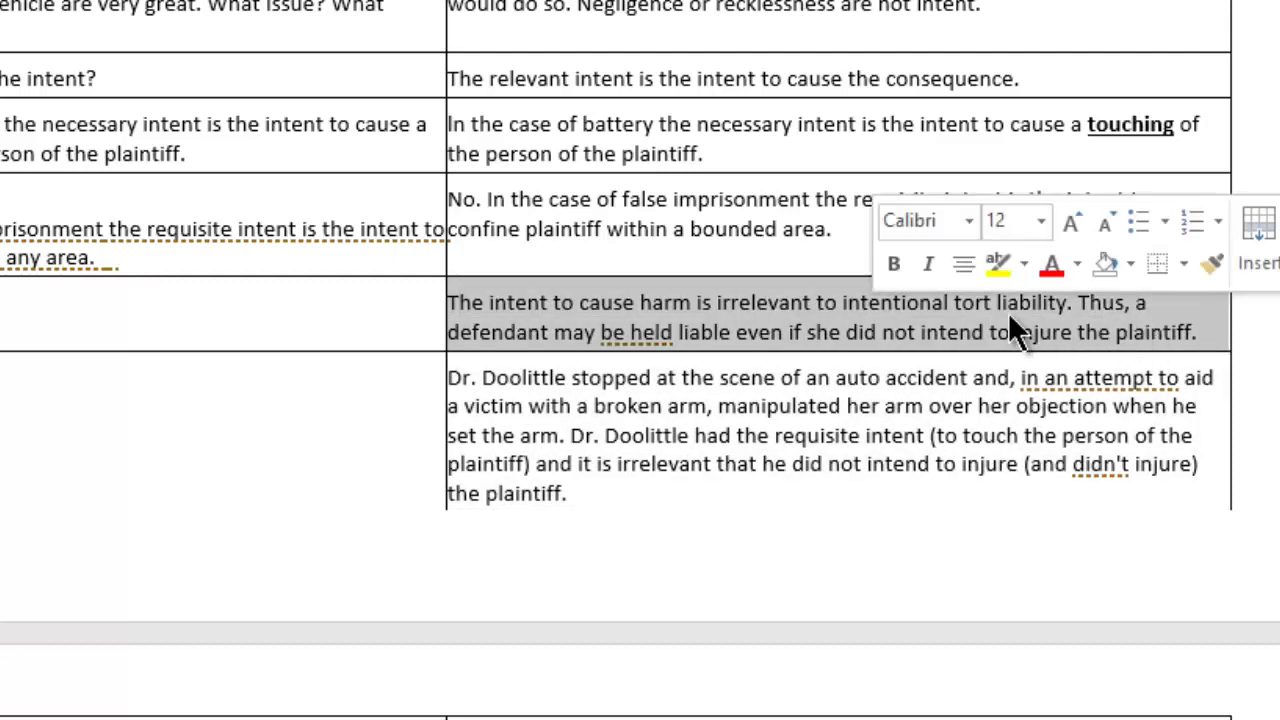
{"action": "right_click", "coordinate": [1006, 322]}
{"action": "left_click", "coordinate": [1077, 371]}
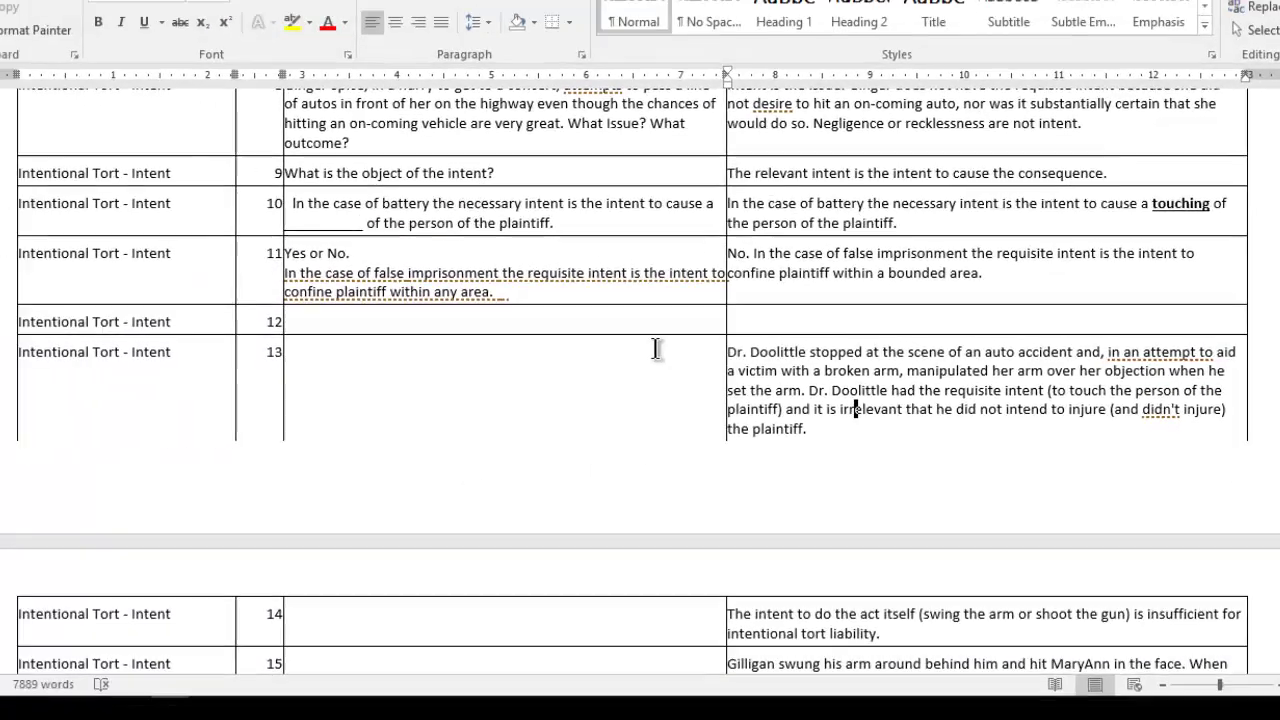
Step: Cut the chapter name and number from row 12, leaving the emptied row in the table
{"action": "left_click_drag", "start_coordinate": [737, 318], "coordinate": [153, 321]}
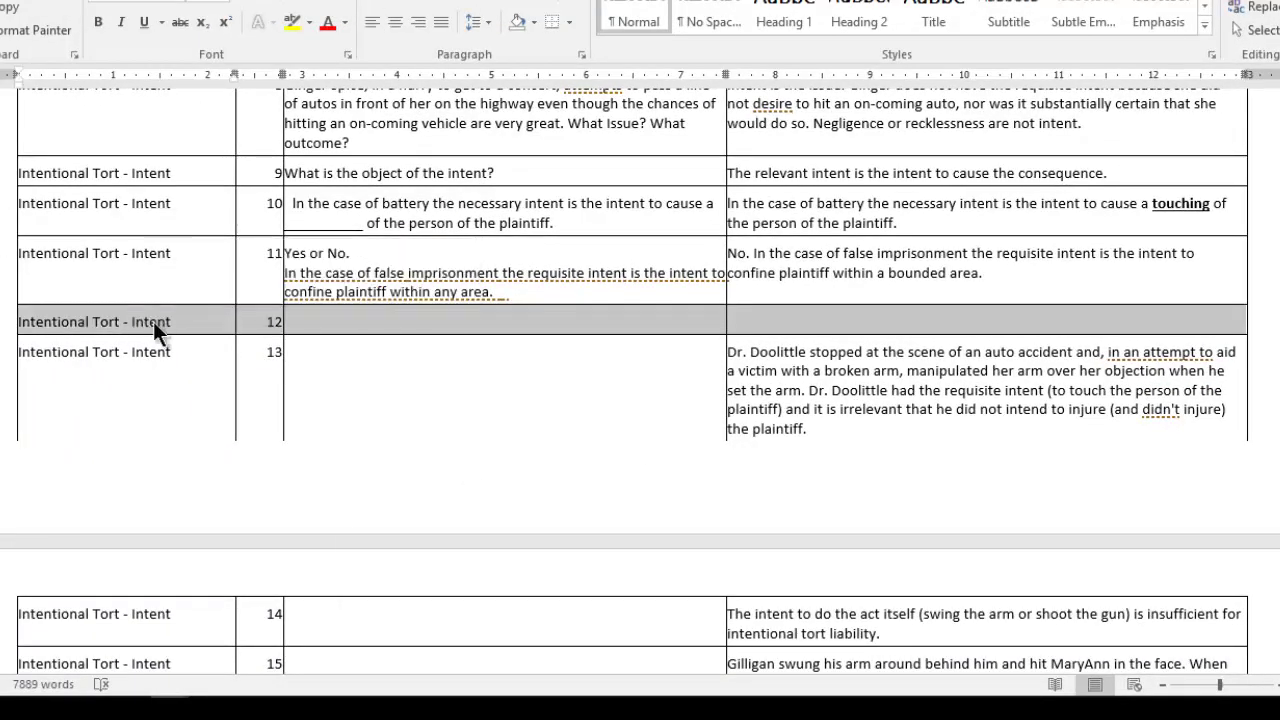
{"action": "right_click", "coordinate": [153, 321]}
{"action": "left_click", "coordinate": [199, 337]}
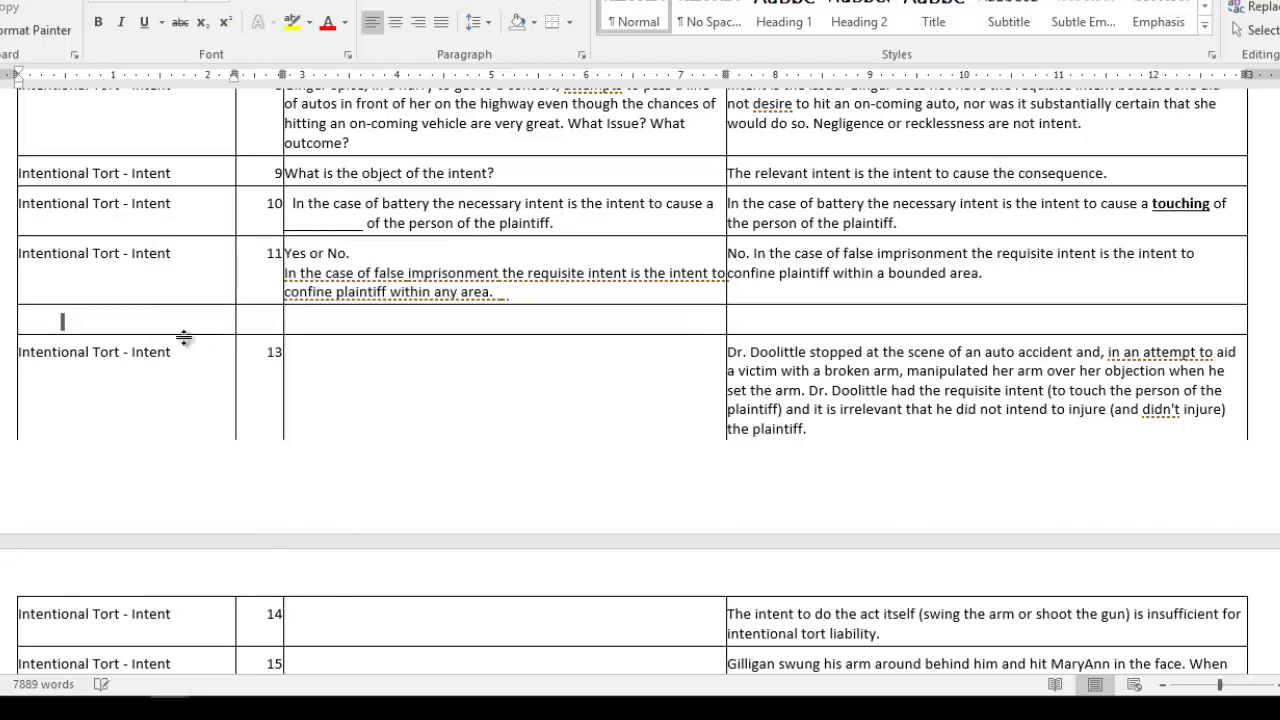
{"action": "left_click", "coordinate": [399, 418]}
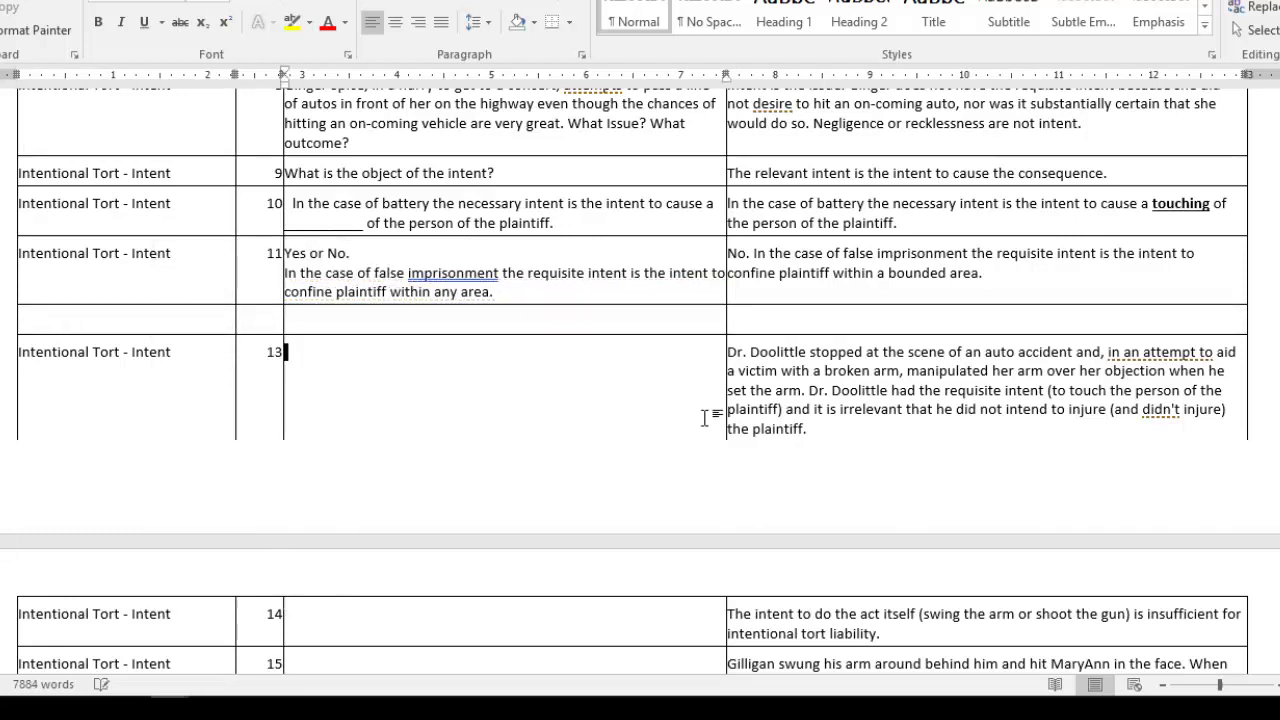
Step: Undo the removals in row 12 to restore its chapter name, number and answer text
{"action": "left_click", "coordinate": [845, 410]}
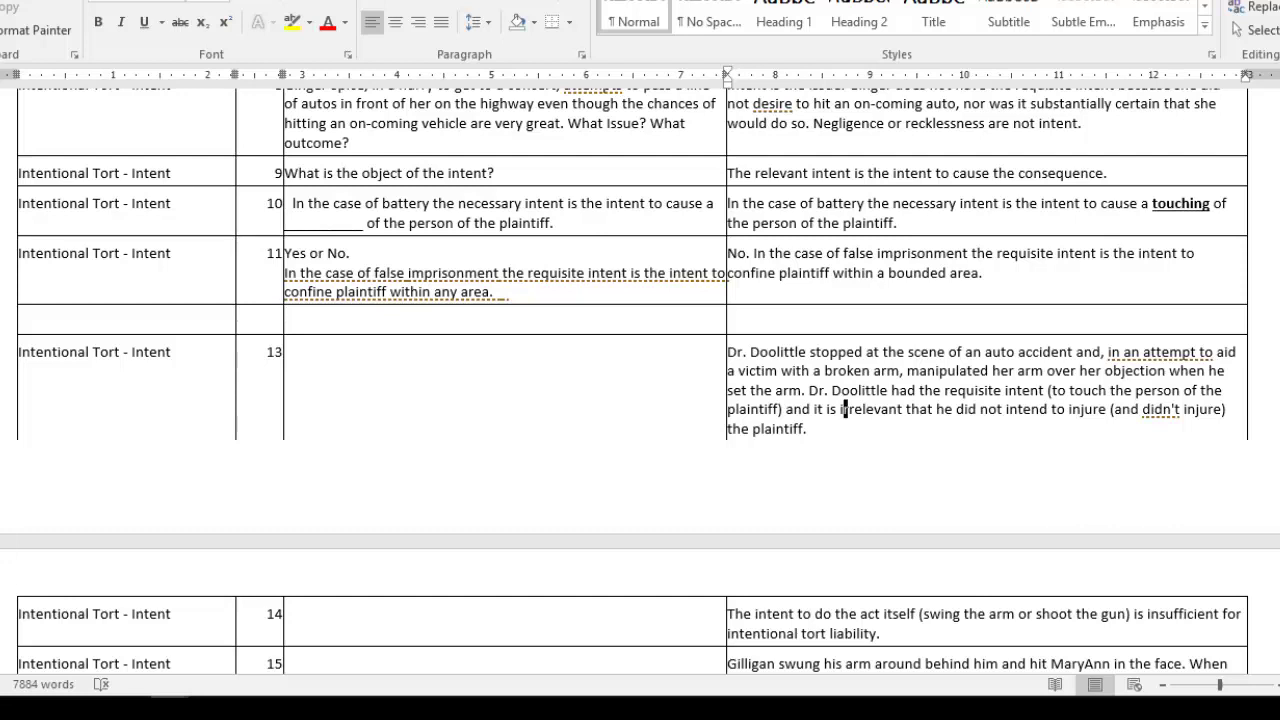
{"action": "key", "text": "ctrl+z"}
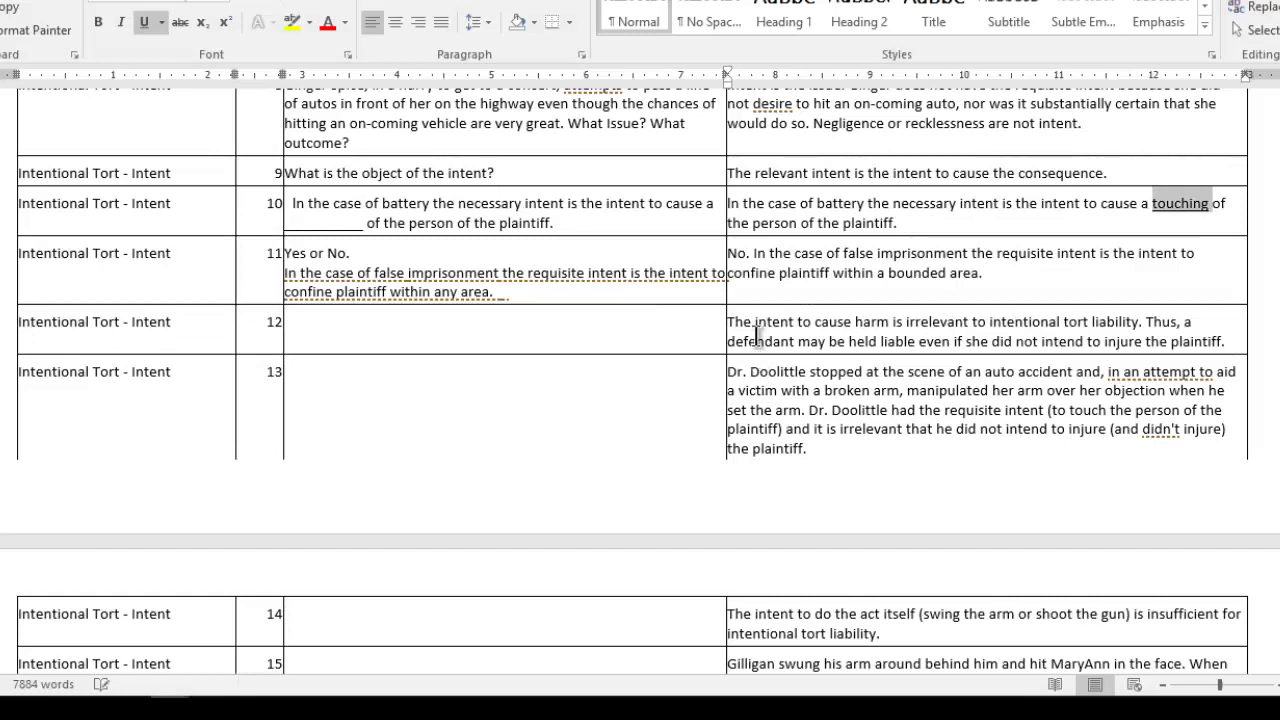
{"action": "left_click", "coordinate": [1145, 343]}
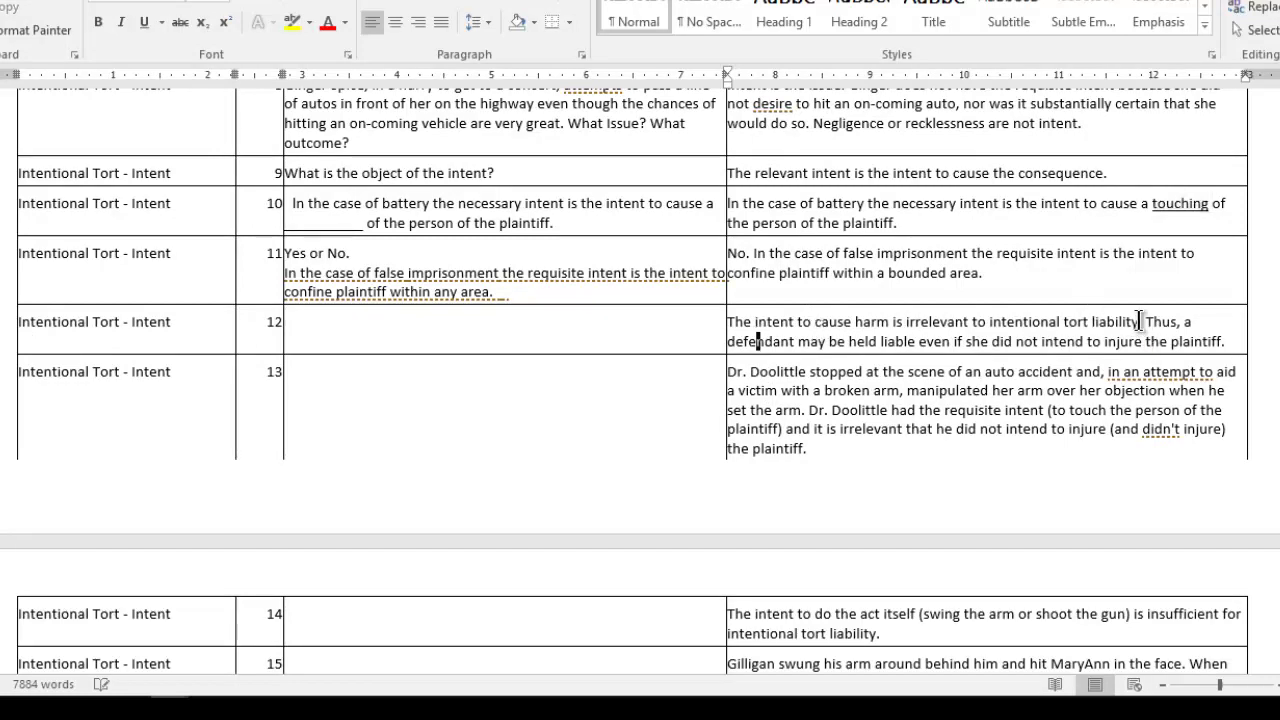
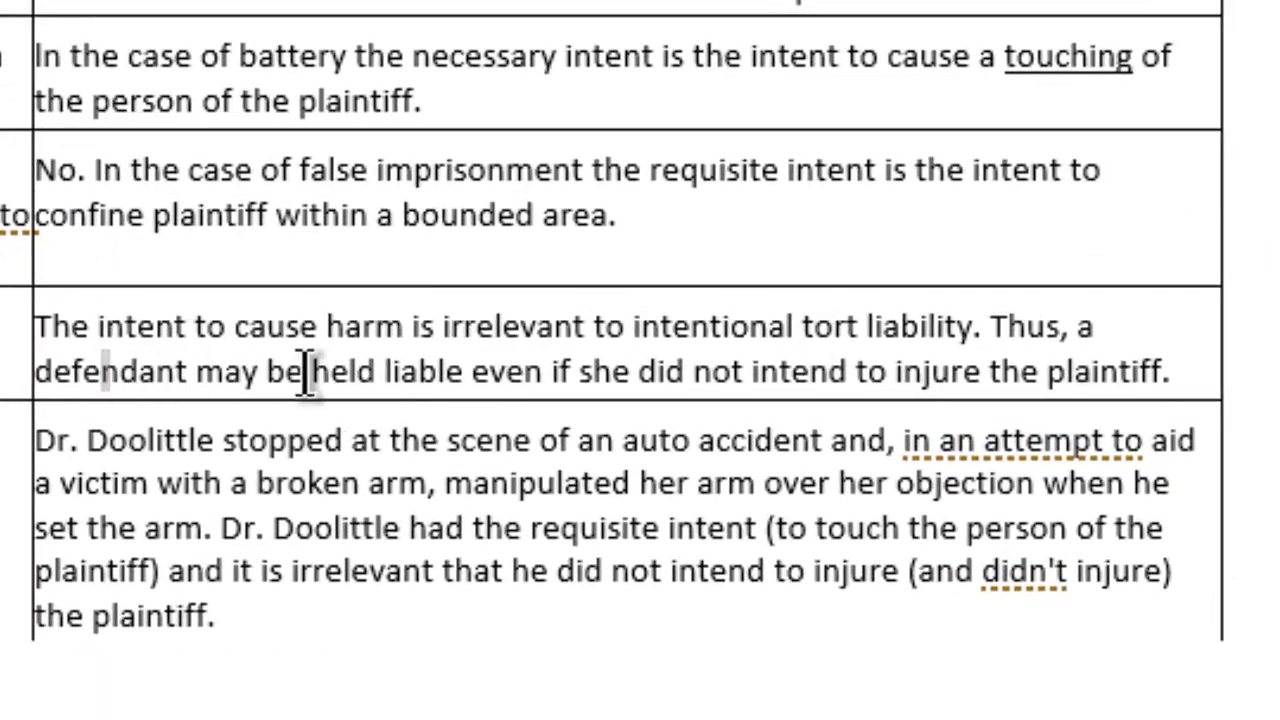
Step: Review the sample question-and-answer pairs from row 3 to row 11, and return to the answer in row 12
{"action": "scroll", "coordinate": [300, 372], "scroll_direction": "up", "scroll_amount": 3}
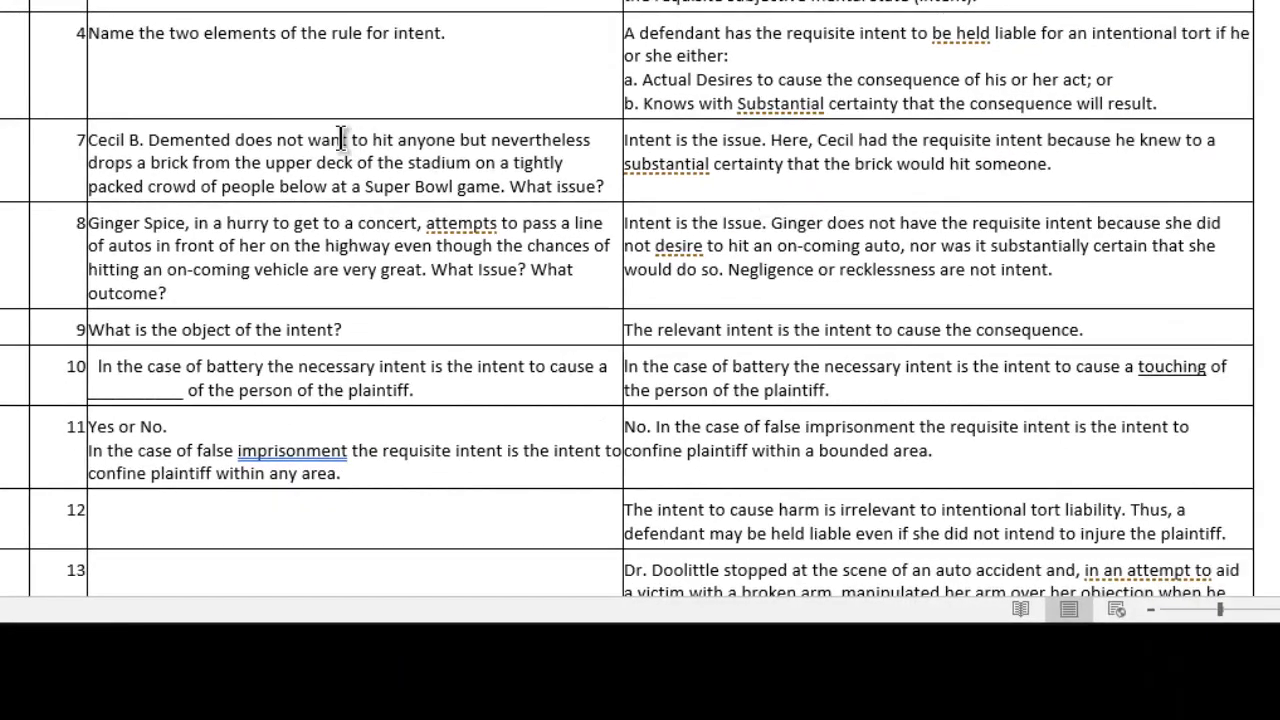
{"action": "scroll", "coordinate": [340, 150], "scroll_direction": "up", "scroll_amount": 1}
{"action": "scroll", "coordinate": [339, 152], "scroll_direction": "up", "scroll_amount": 1}
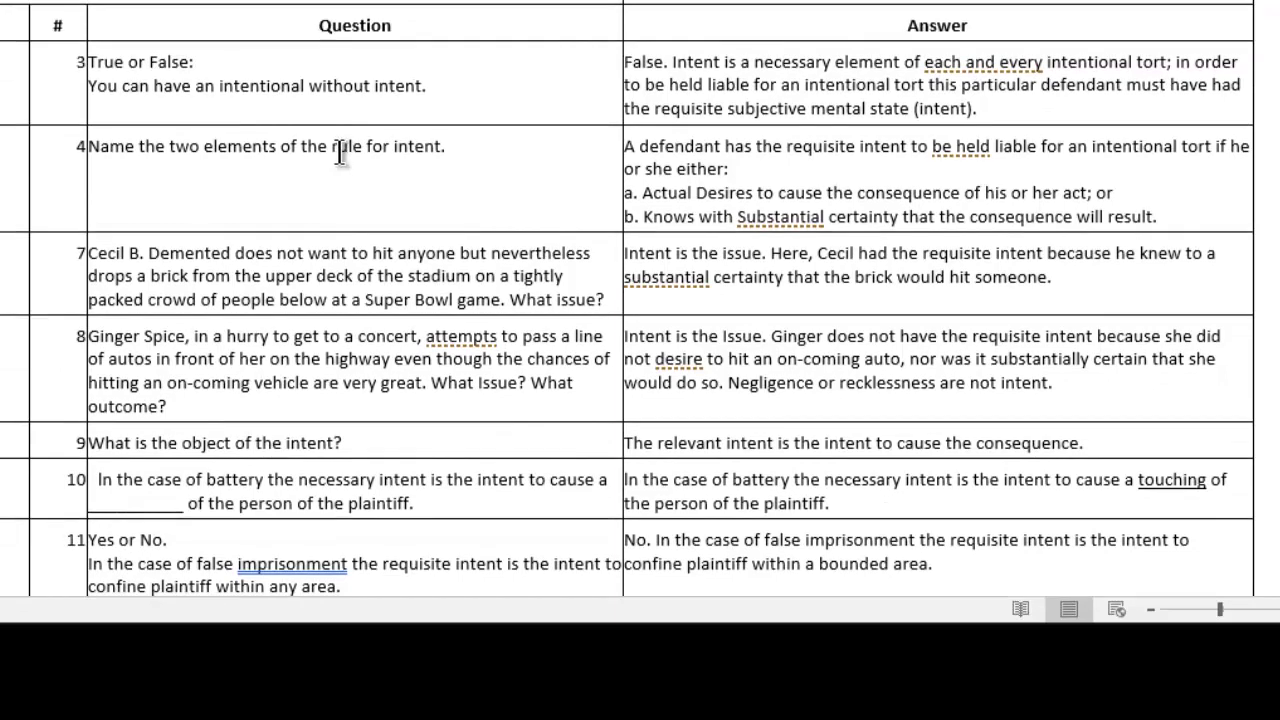
{"action": "left_click", "coordinate": [725, 82]}
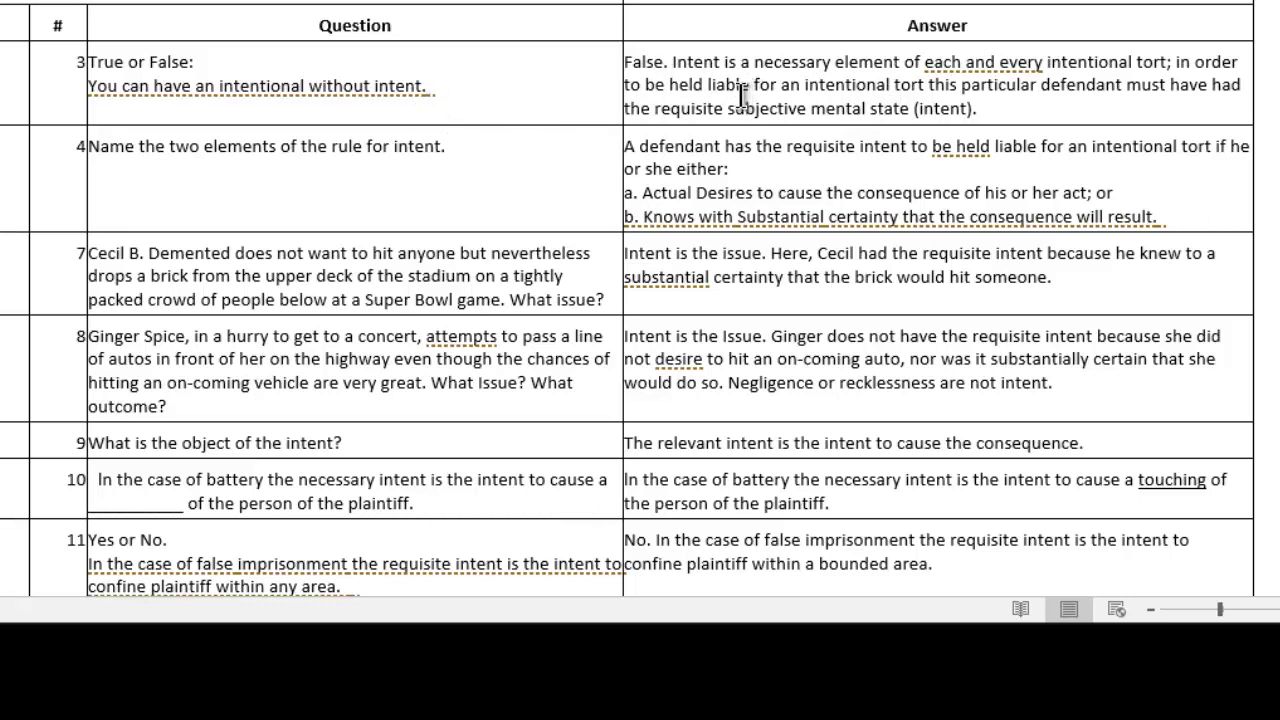
{"action": "scroll", "coordinate": [658, 248], "scroll_direction": "down", "scroll_amount": 5}
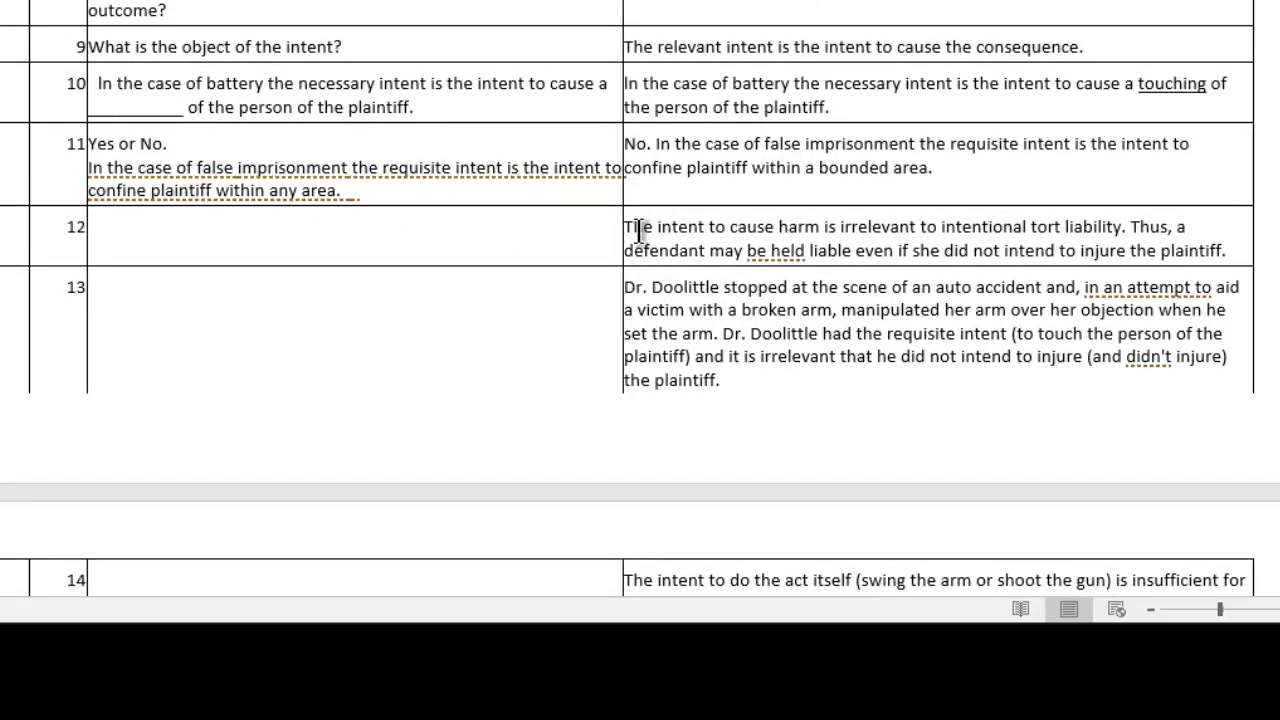
Step: Copy the sentence "The intent to cause harm is irrelevant to intentional tort liability." from row 12's answer into its empty question cell
{"action": "left_click_drag", "start_coordinate": [626, 228], "coordinate": [1127, 226]}
{"action": "key", "text": "ctrl+c"}
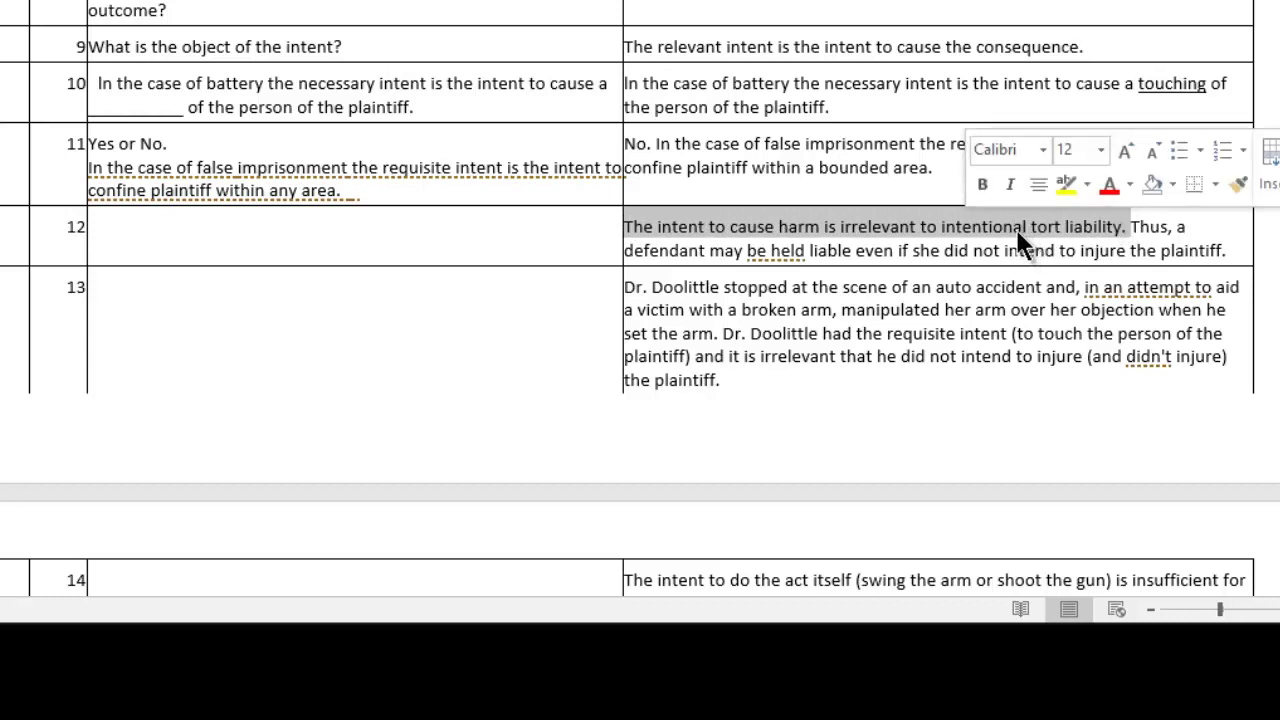
{"action": "right_click", "coordinate": [1018, 230]}
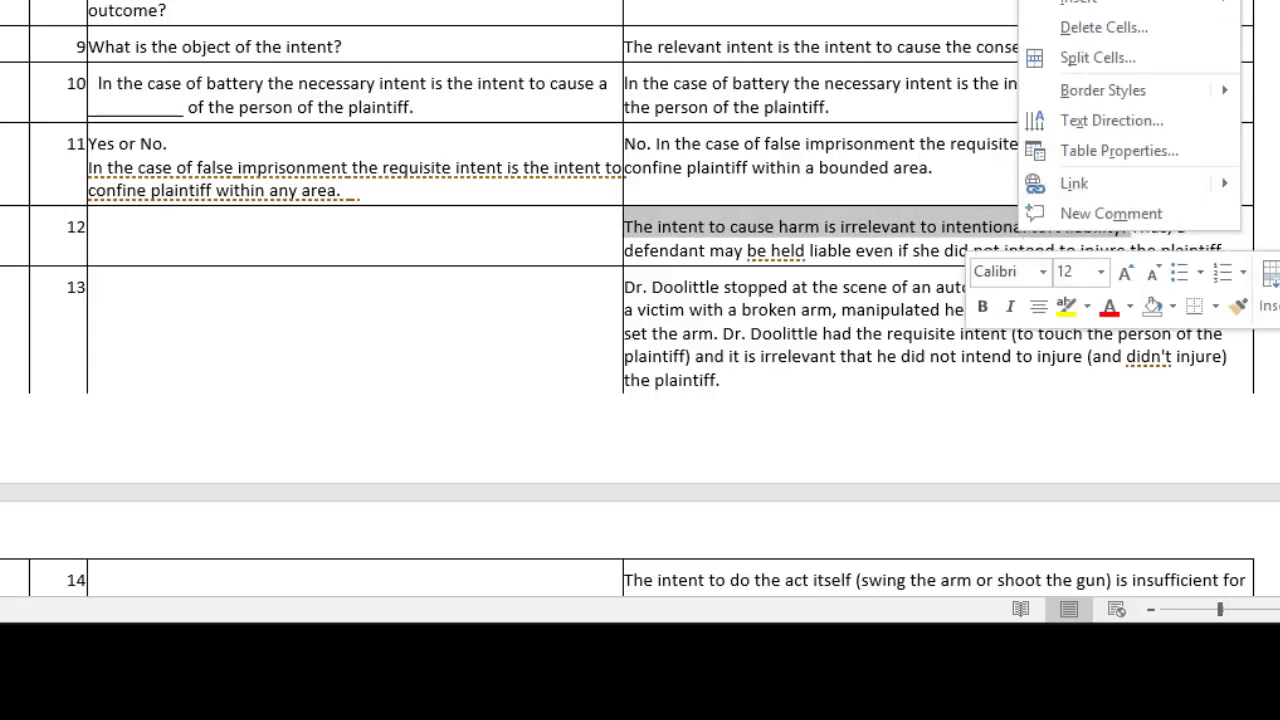
{"action": "key", "text": "Escape"}
{"action": "left_click", "coordinate": [146, 231]}
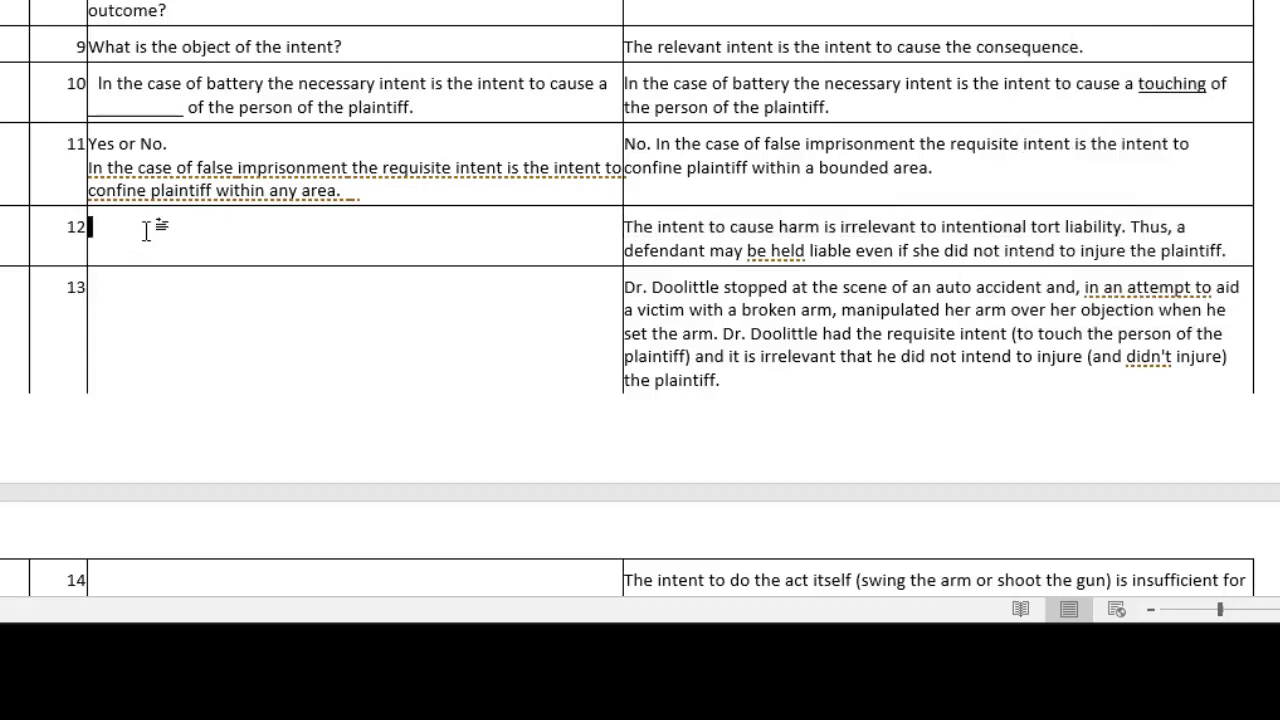
{"action": "key", "text": "ctrl+v"}
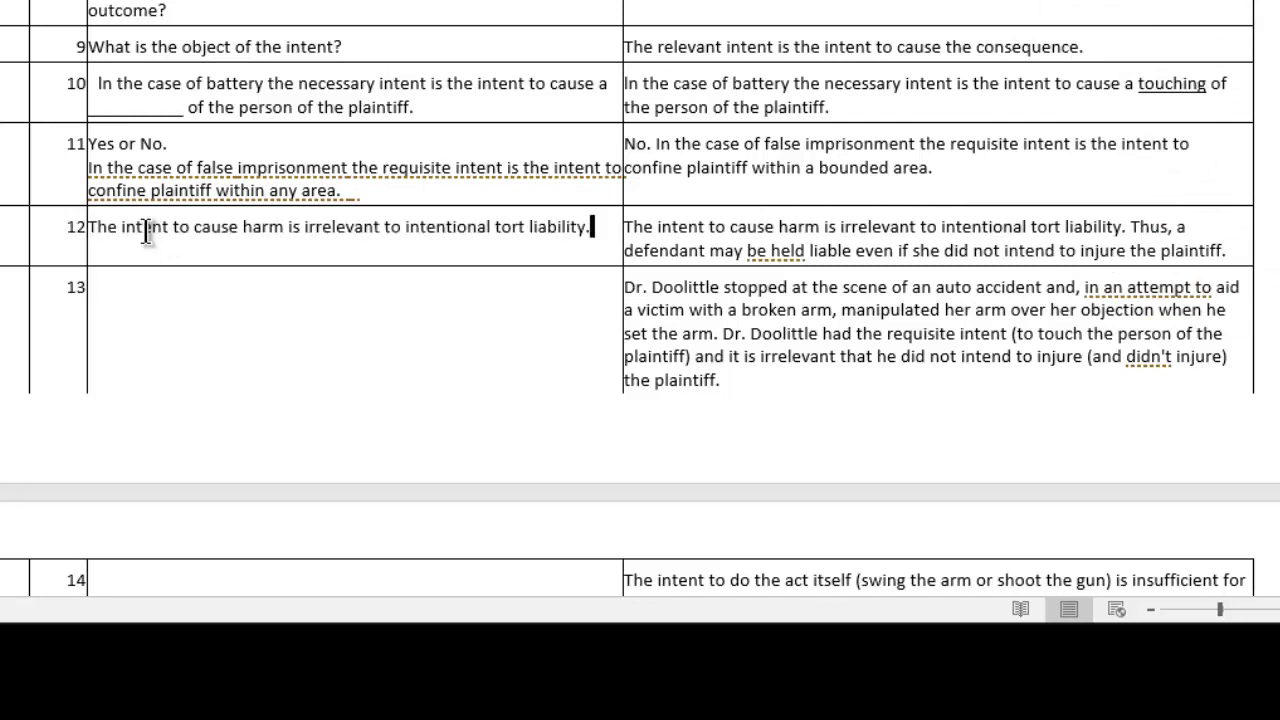
Step: Insert a blank line above row 12's question statement and change "irrelevant" to "relevant" in it
{"action": "left_click", "coordinate": [92, 226]}
{"action": "key", "text": "Return"}
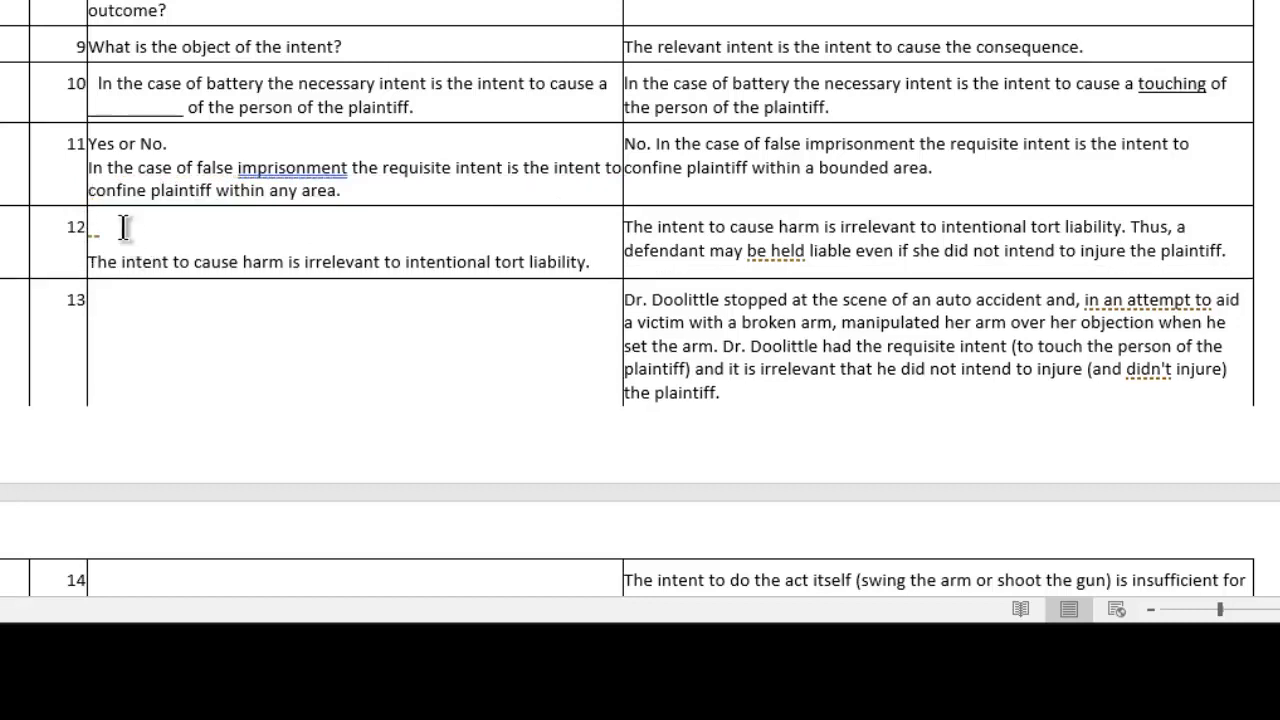
{"action": "left_click", "coordinate": [383, 262]}
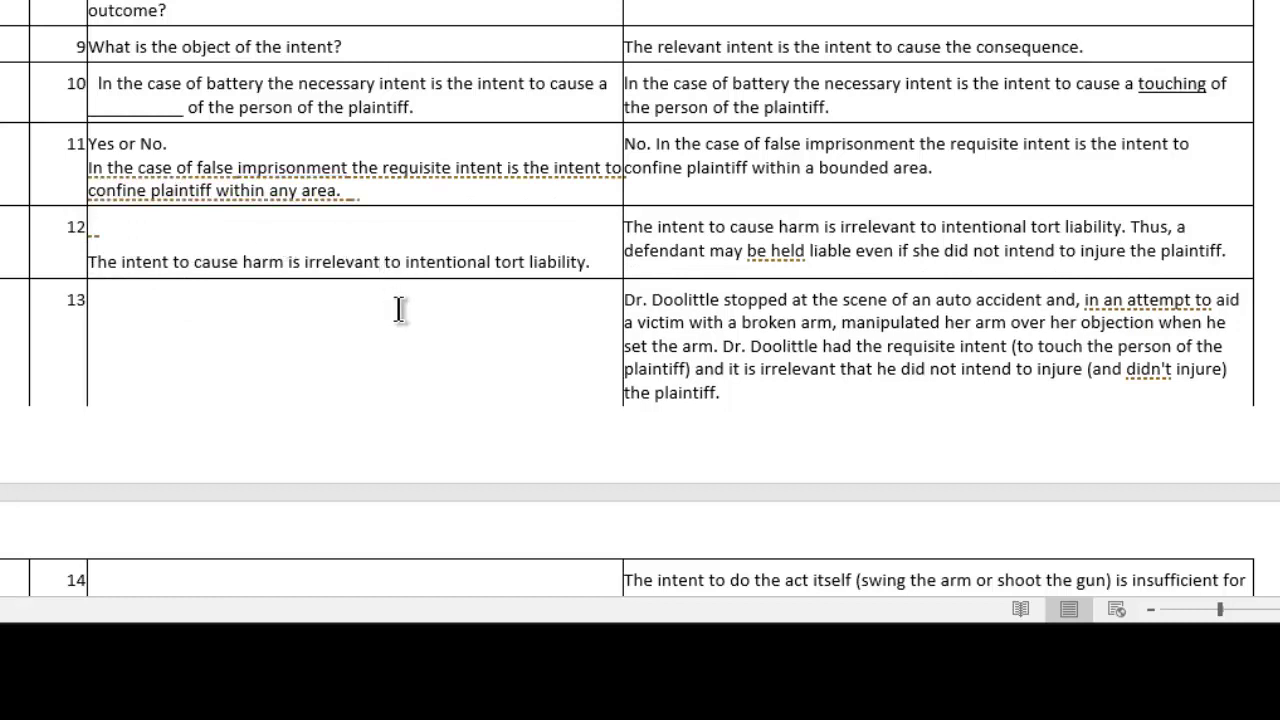
{"action": "key", "text": "BackSpace"}
{"action": "key", "text": "BackSpace"}
{"action": "key", "text": "BackSpace"}
{"action": "key", "text": "BackSpace"}
{"action": "key", "text": "BackSpace"}
{"action": "key", "text": "BackSpace"}
{"action": "key", "text": "BackSpace"}
{"action": "key", "text": "BackSpace"}
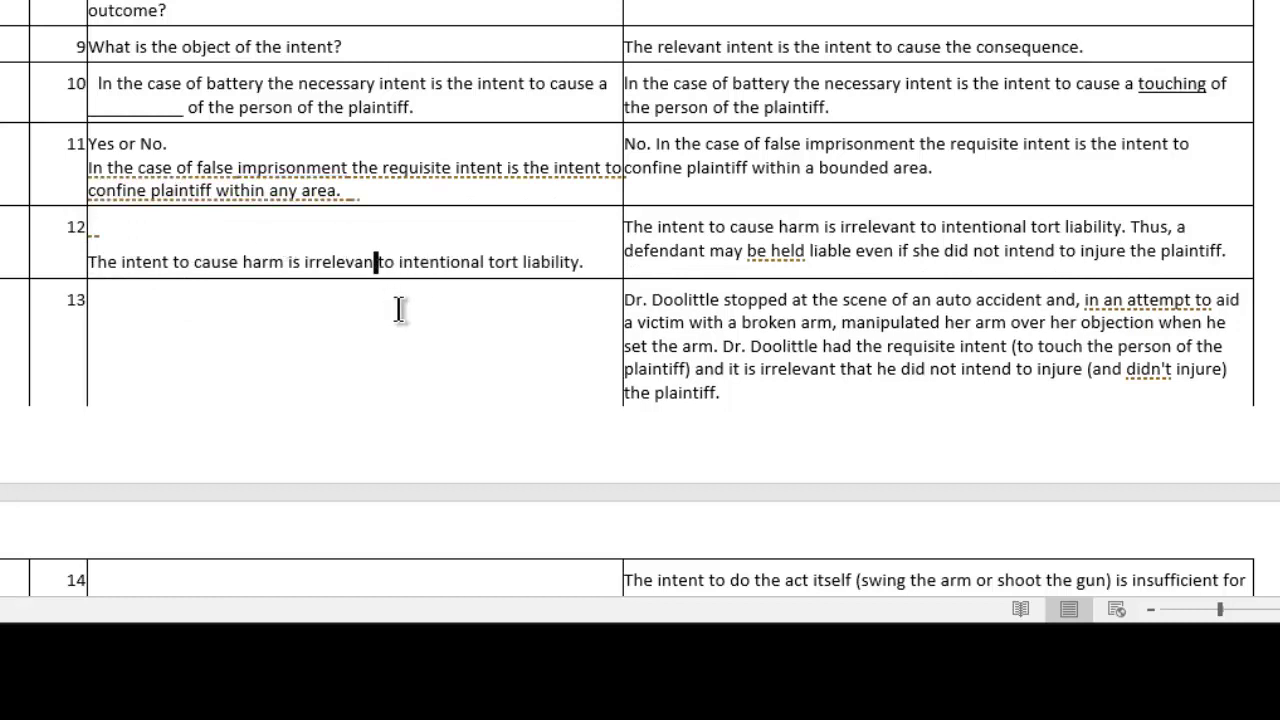
{"action": "key", "text": "BackSpace"}
{"action": "key", "text": "BackSpace"}
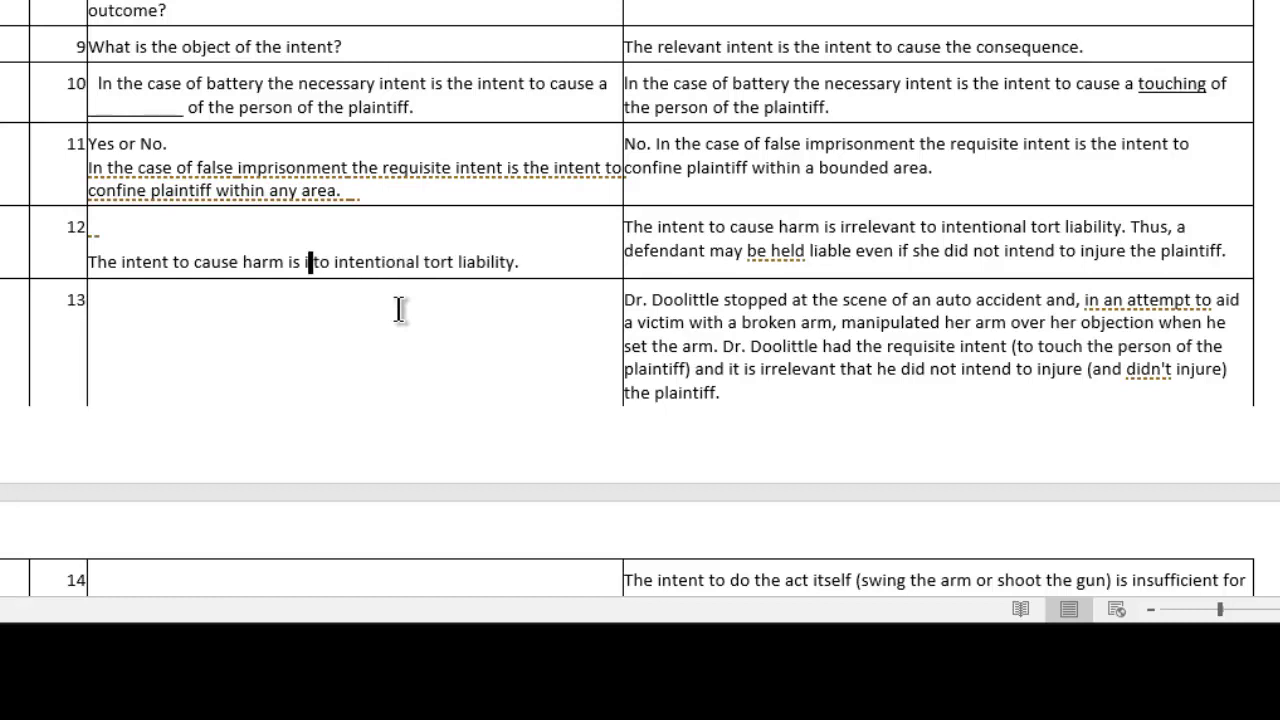
{"action": "type", "text": "rel"}
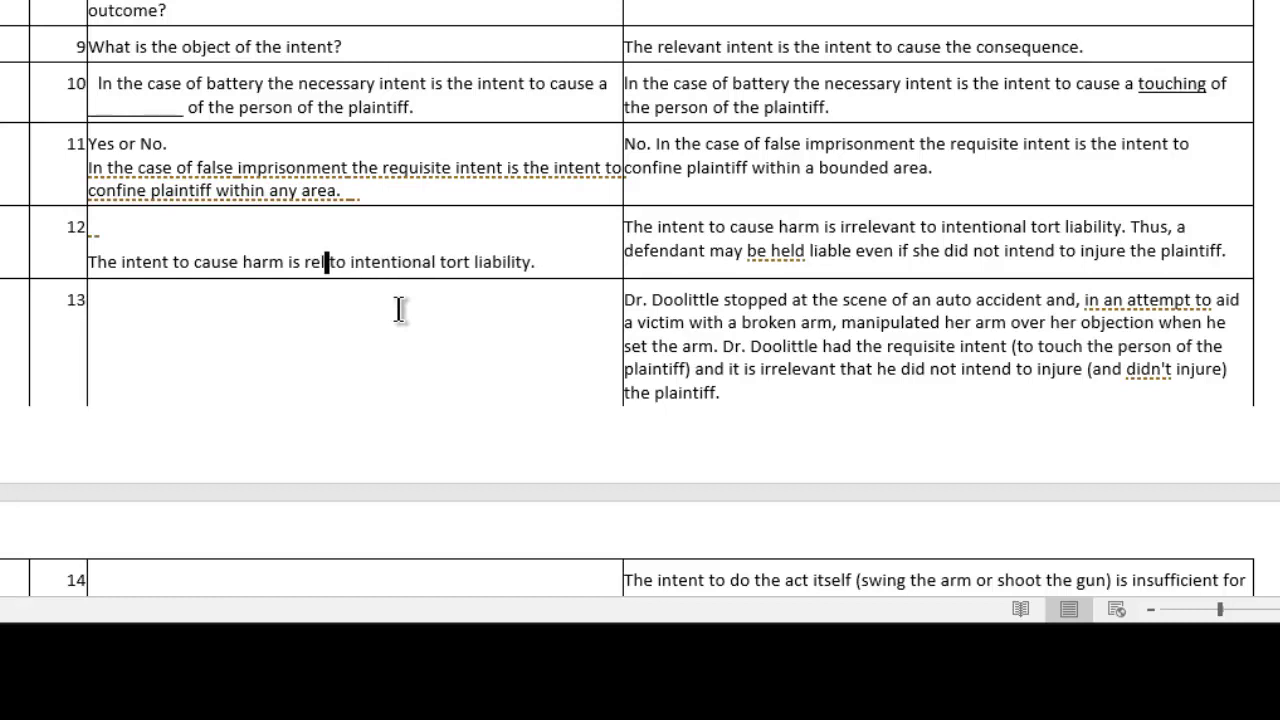
{"action": "type", "text": "evant"}
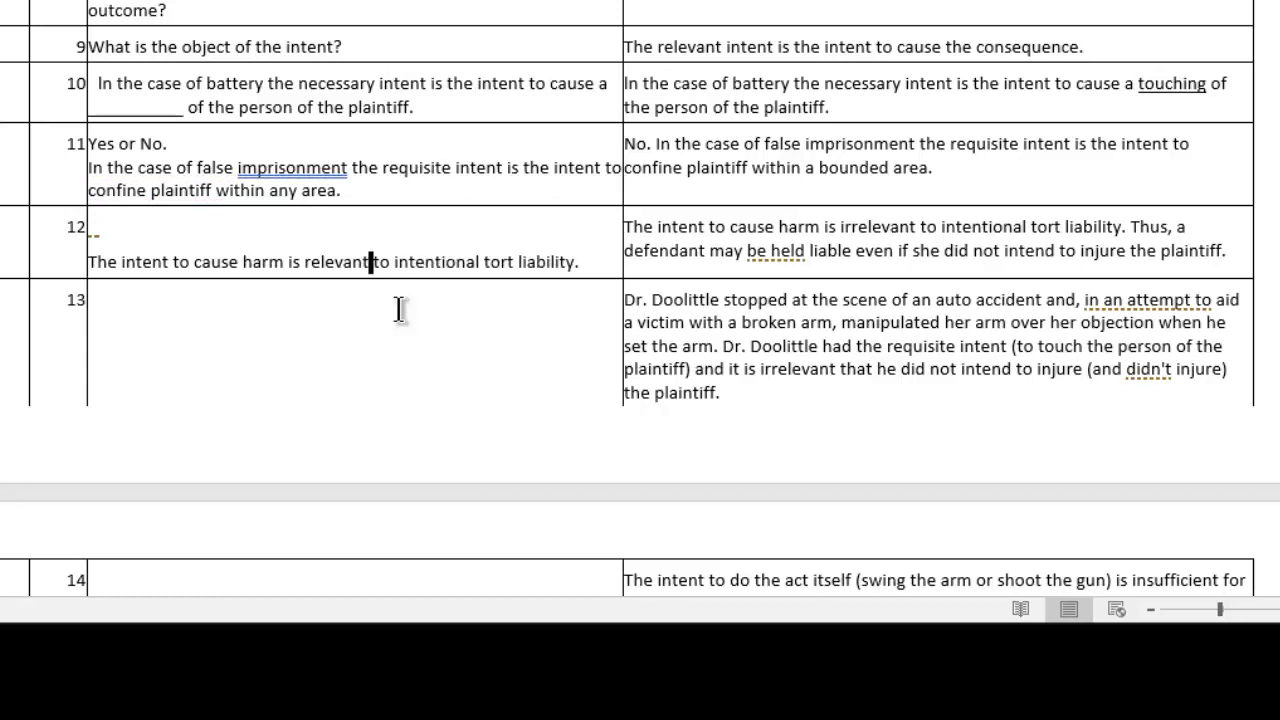
Step: Add "True or False" above the row 12 question statement and begin the row's answer with "False."
{"action": "left_click", "coordinate": [122, 230]}
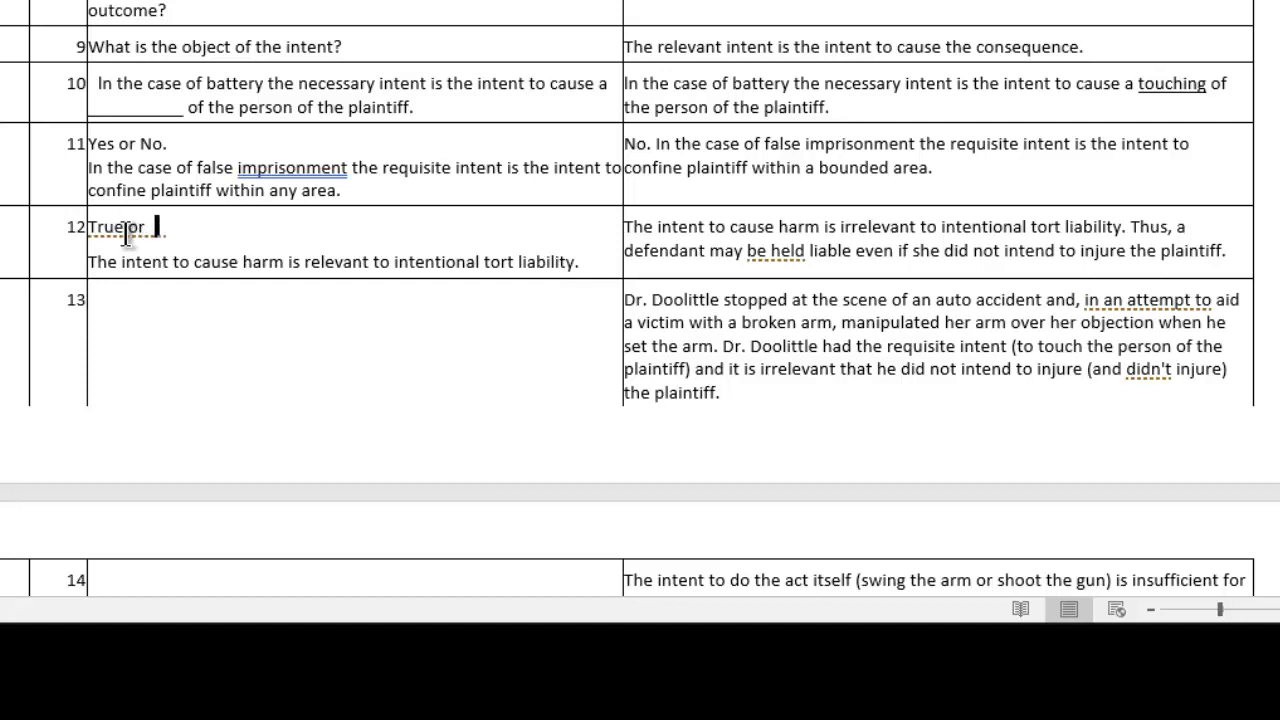
{"action": "type", "text": "True or False"}
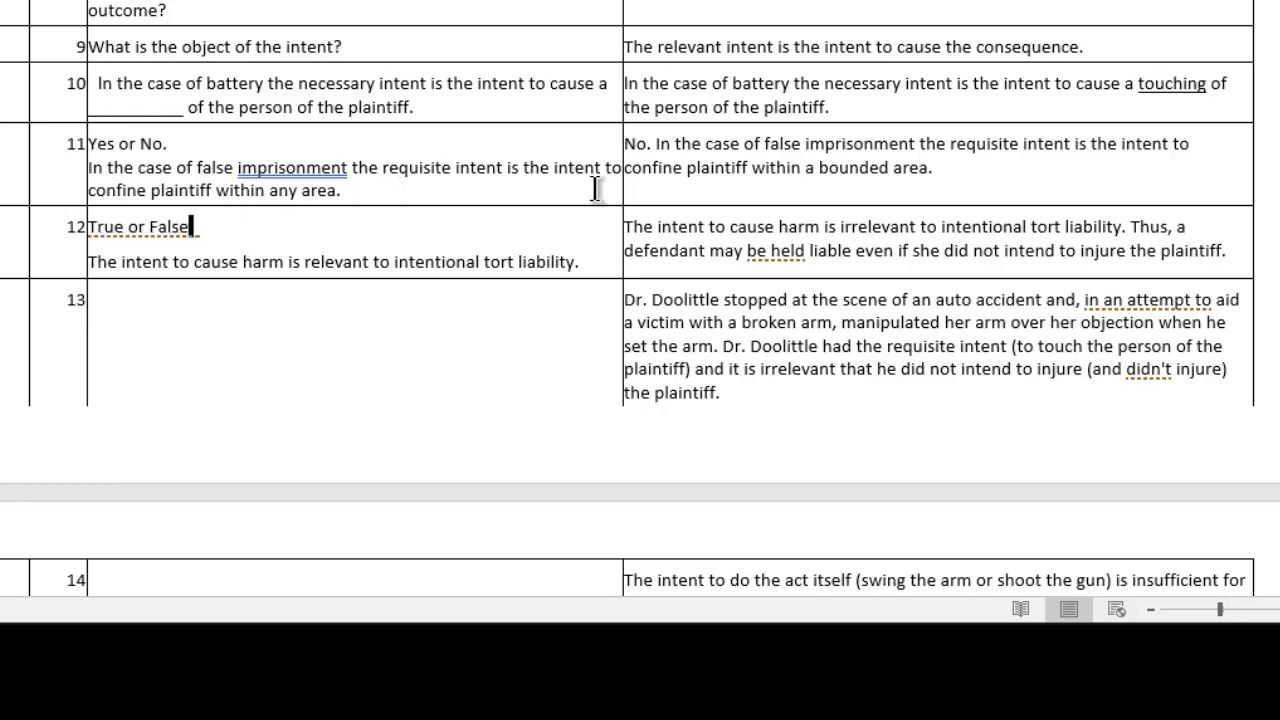
{"action": "left_click", "coordinate": [630, 229]}
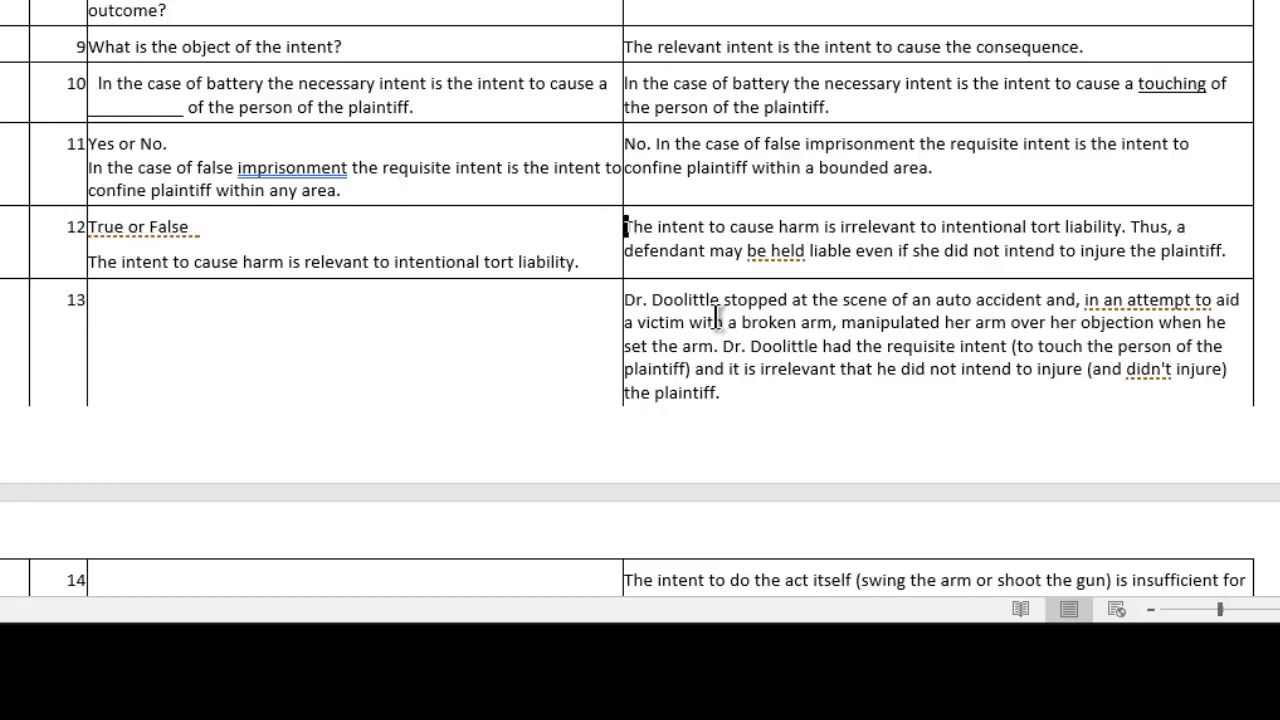
{"action": "type", "text": "False"}
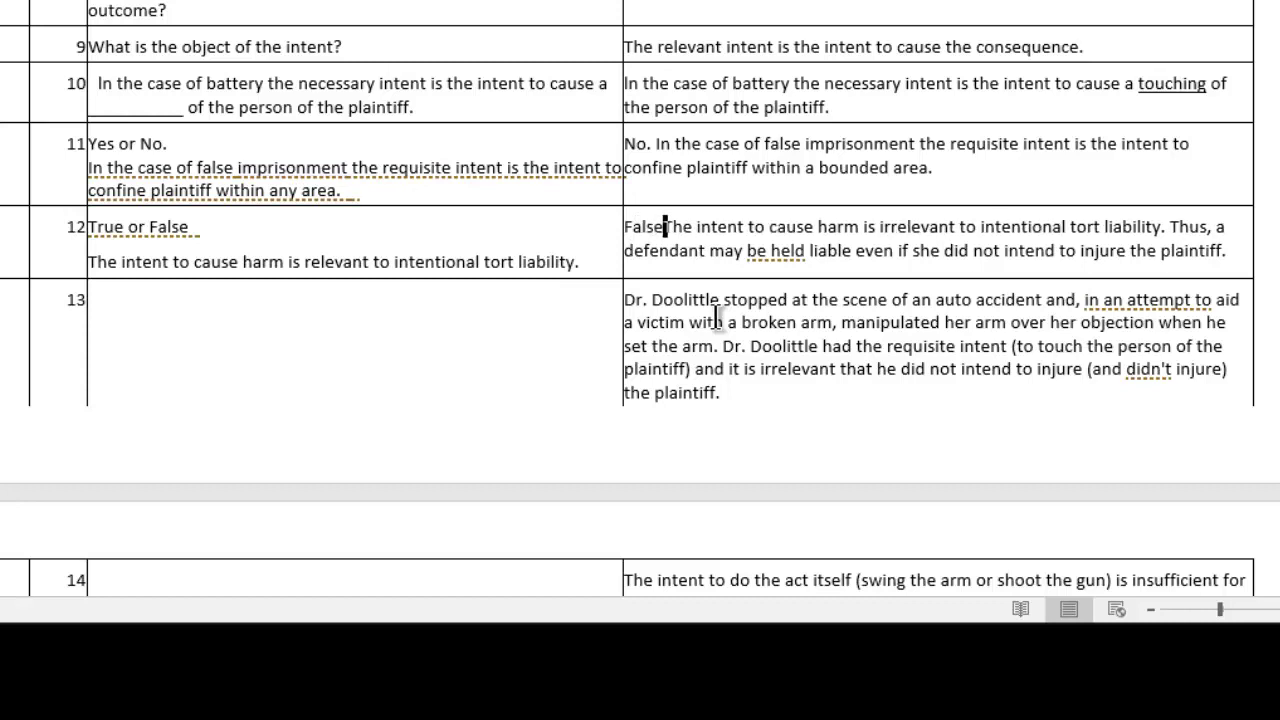
{"action": "type", "text": "."}
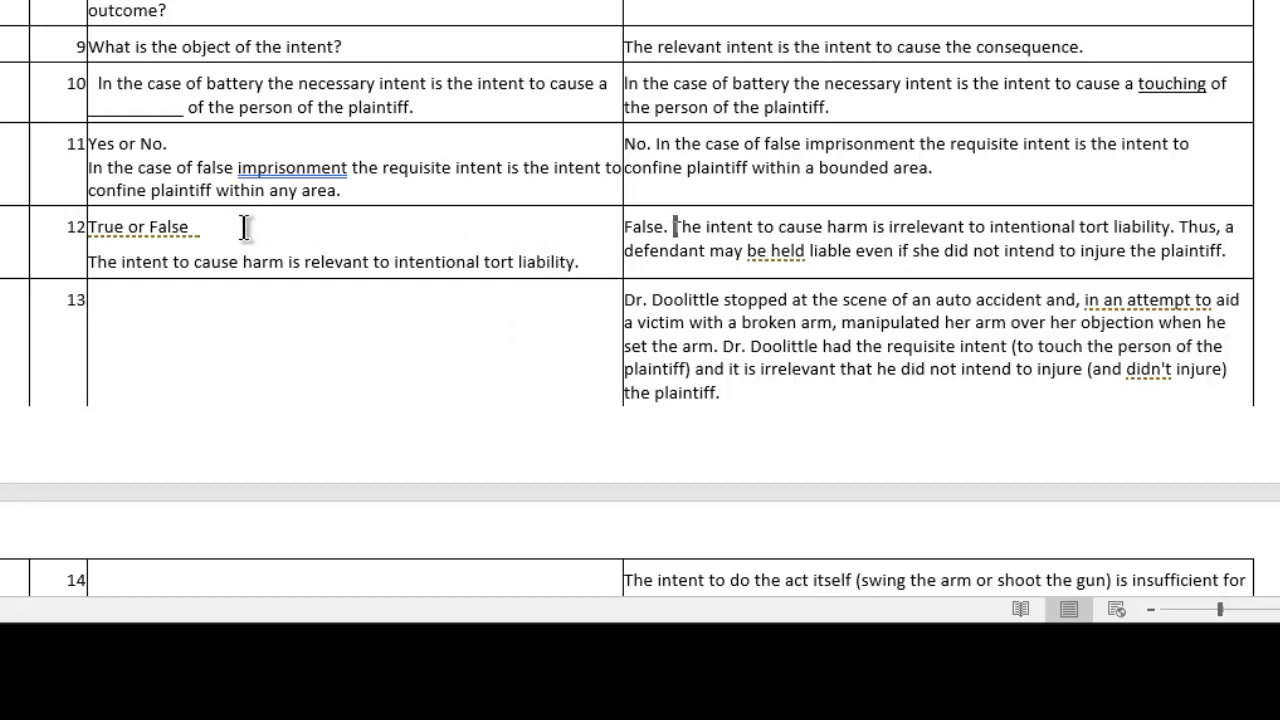
Step: Replace the "True or False" line in row 12's question cell with "Yes or No"
{"action": "left_click_drag", "start_coordinate": [241, 229], "coordinate": [95, 225]}
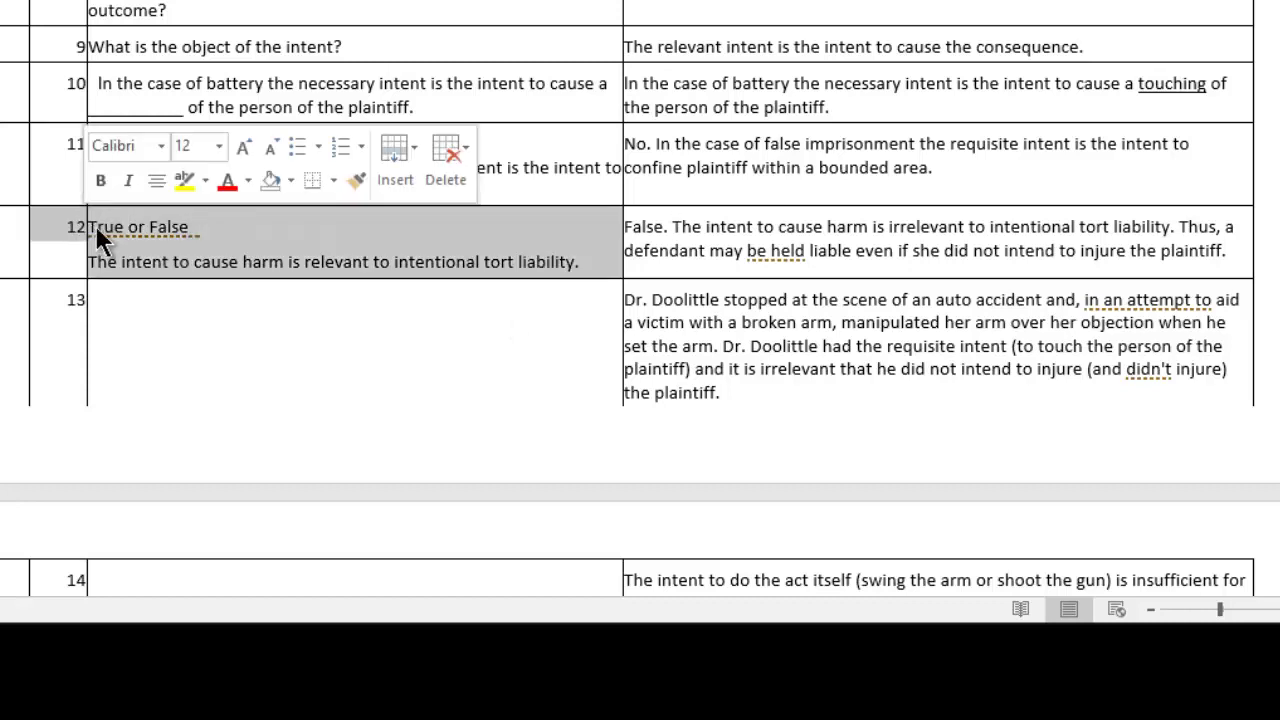
{"action": "left_click", "coordinate": [98, 228]}
{"action": "left_click", "coordinate": [241, 234]}
{"action": "key", "text": "BackSpace"}
{"action": "key", "text": "BackSpace"}
{"action": "key", "text": "BackSpace"}
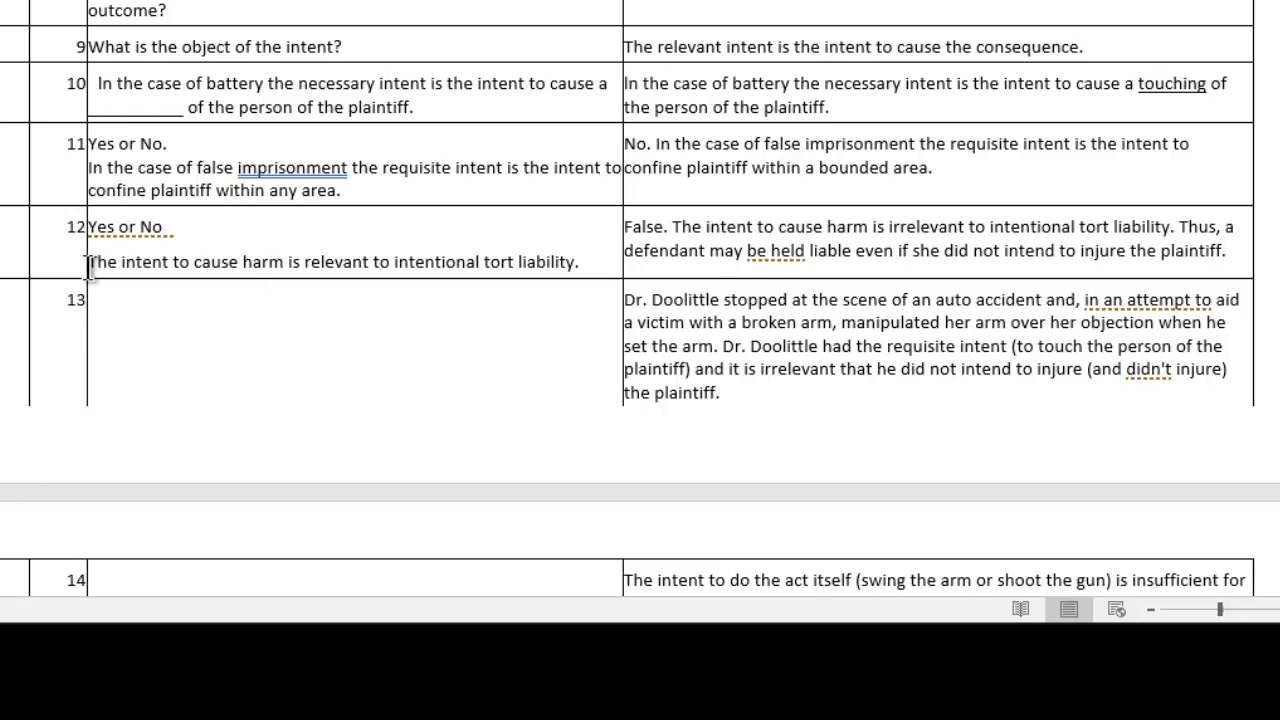
Step: Change "relevant" back to "irrelevant" in the row 12 question statement
{"action": "left_click", "coordinate": [88, 262]}
{"action": "left_click", "coordinate": [666, 227]}
{"action": "left_click", "coordinate": [306, 262]}
{"action": "type", "text": "ir"}
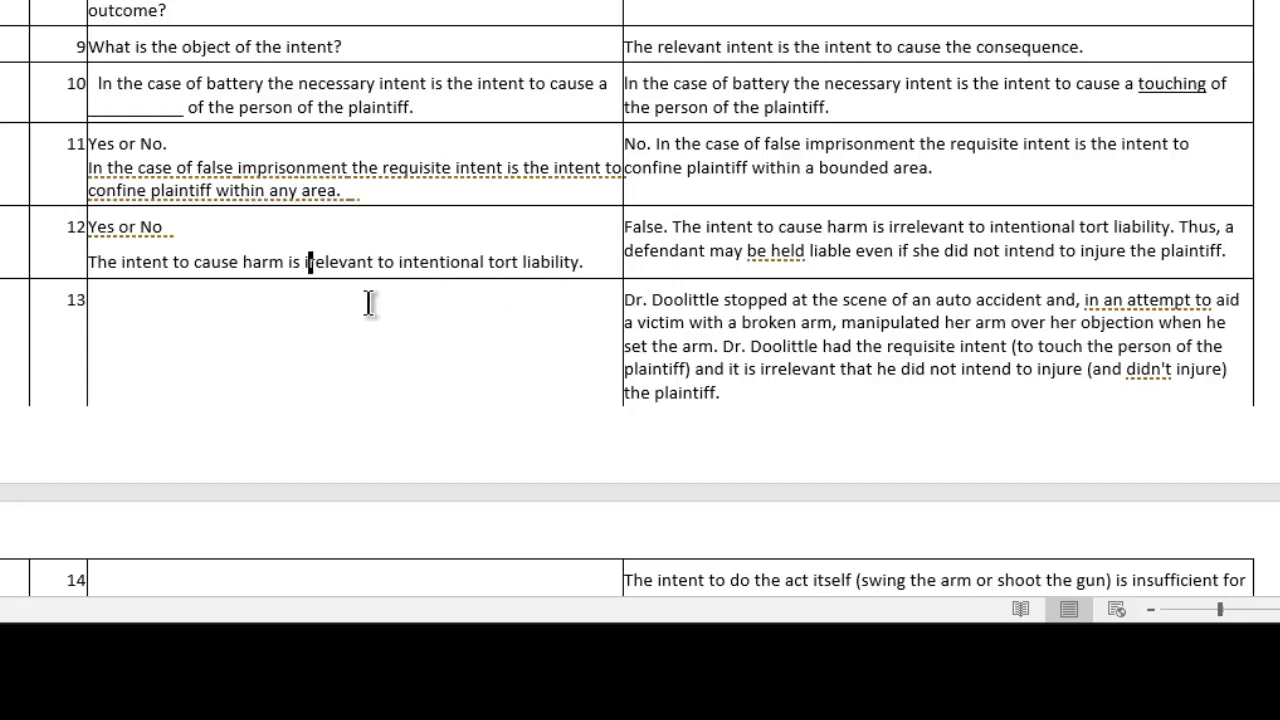
Step: Replace "False" with "Yes" at the start of the row 12 answer
{"action": "left_click", "coordinate": [665, 227]}
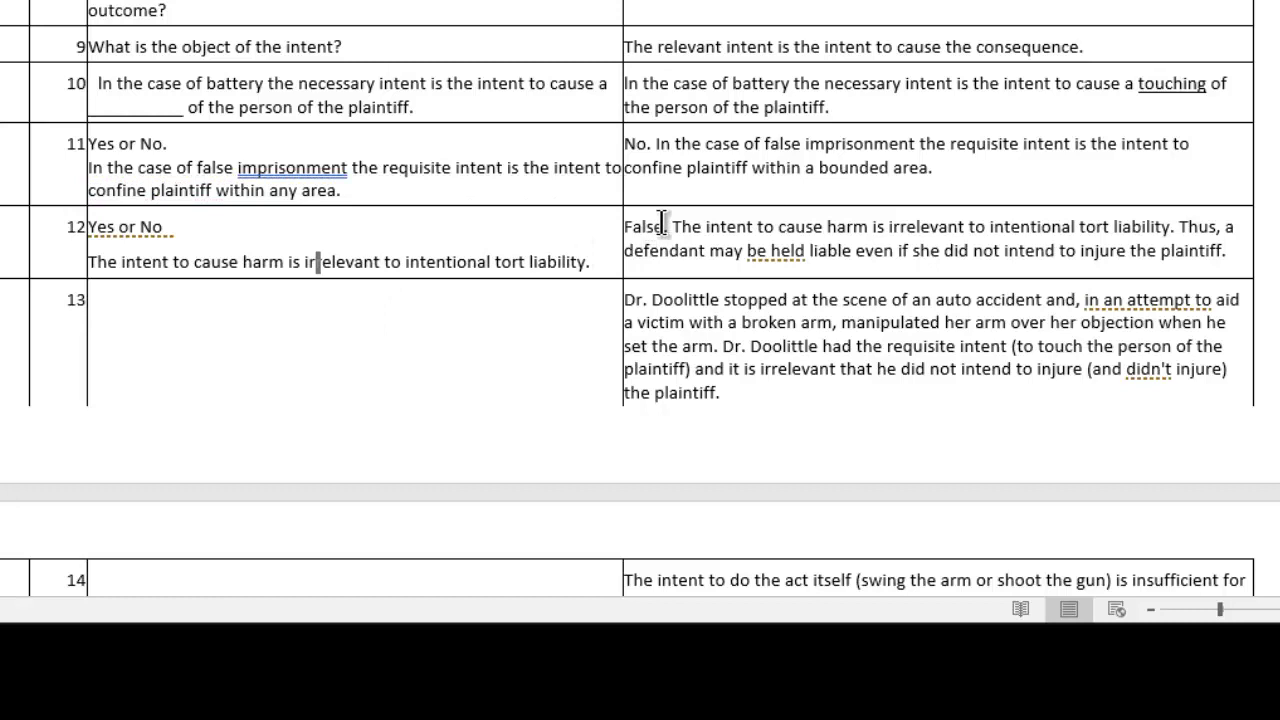
{"action": "key", "text": "BackSpace"}
{"action": "key", "text": "BackSpace"}
{"action": "key", "text": "BackSpace"}
{"action": "key", "text": "BackSpace"}
{"action": "key", "text": "BackSpace"}
{"action": "key", "text": "BackSpace"}
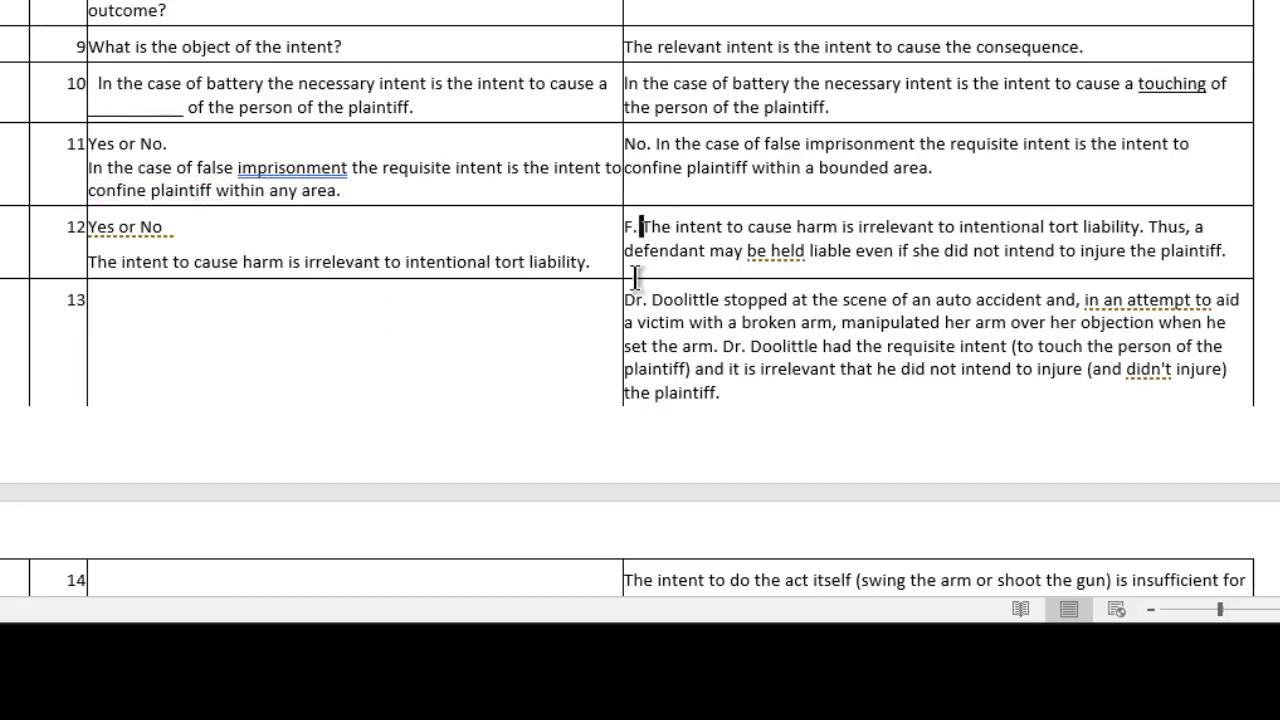
{"action": "type", "text": "Yes"}
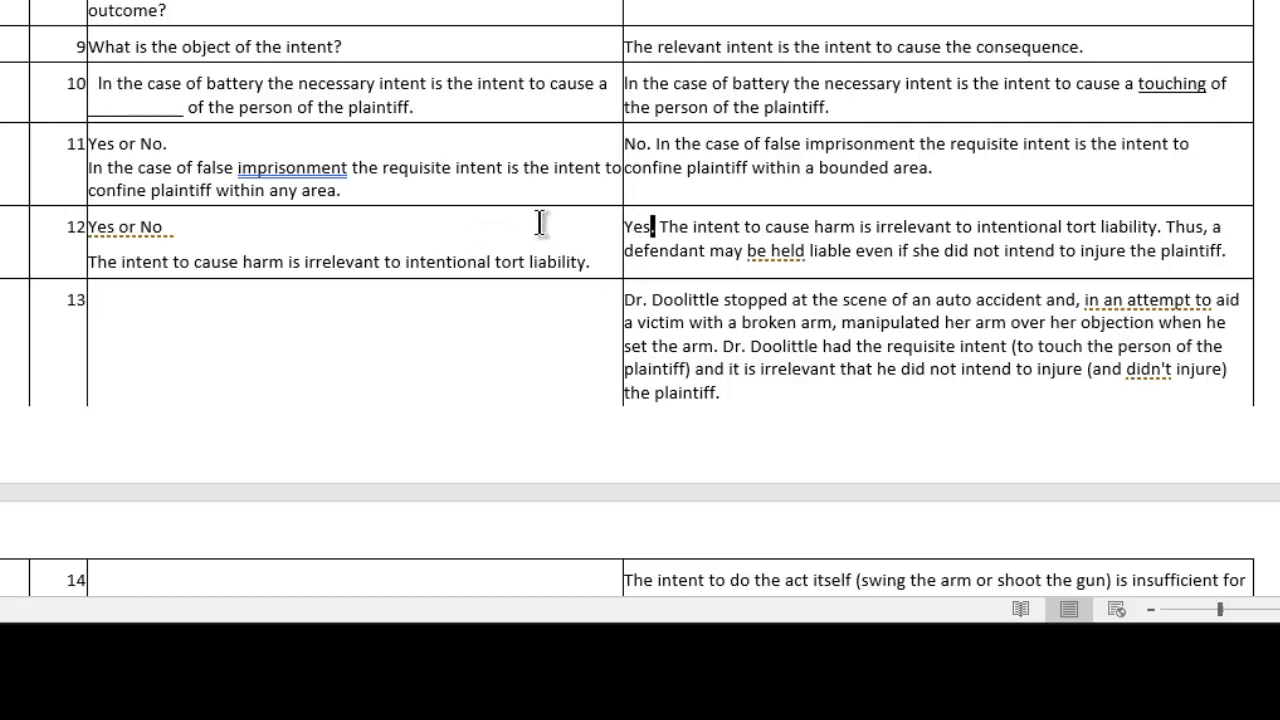
Step: Remove "Yes" from the start of the row 12 answer and delete the "Yes or No" line from its question cell
{"action": "scroll", "coordinate": [565, 270], "scroll_direction": "up", "scroll_amount": 1}
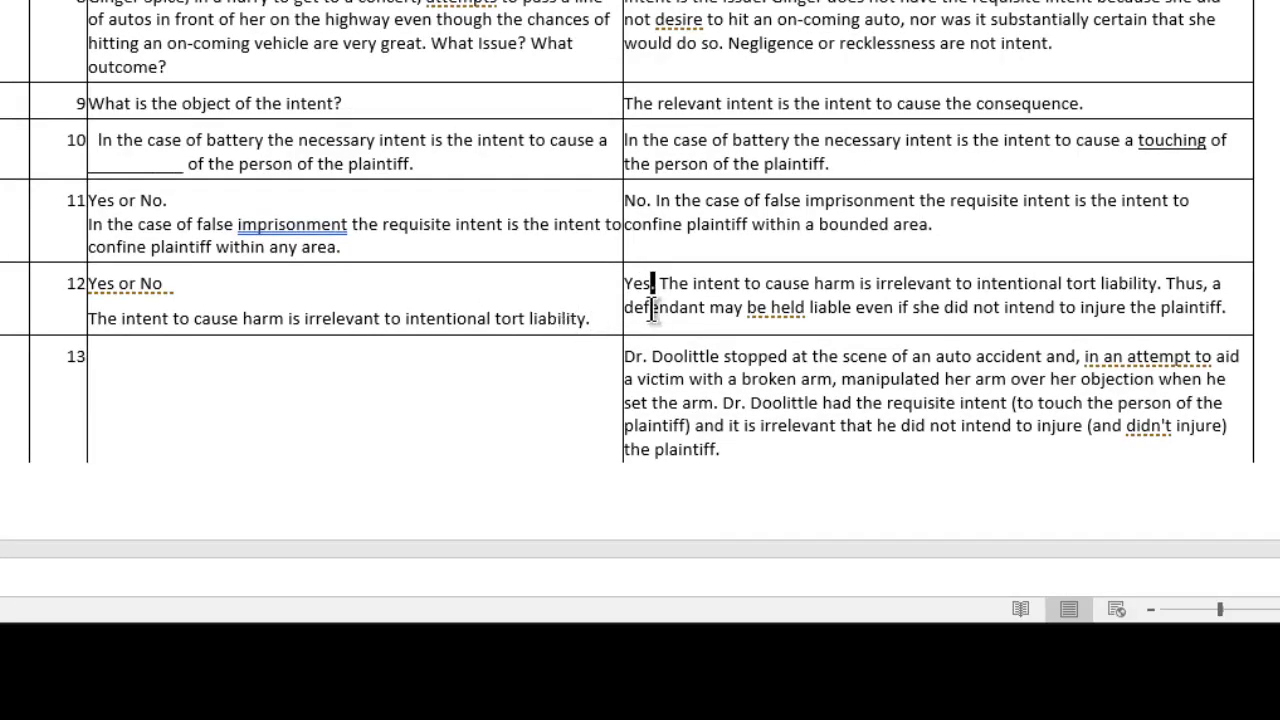
{"action": "key", "text": "BackSpace"}
{"action": "key", "text": "BackSpace"}
{"action": "key", "text": "BackSpace"}
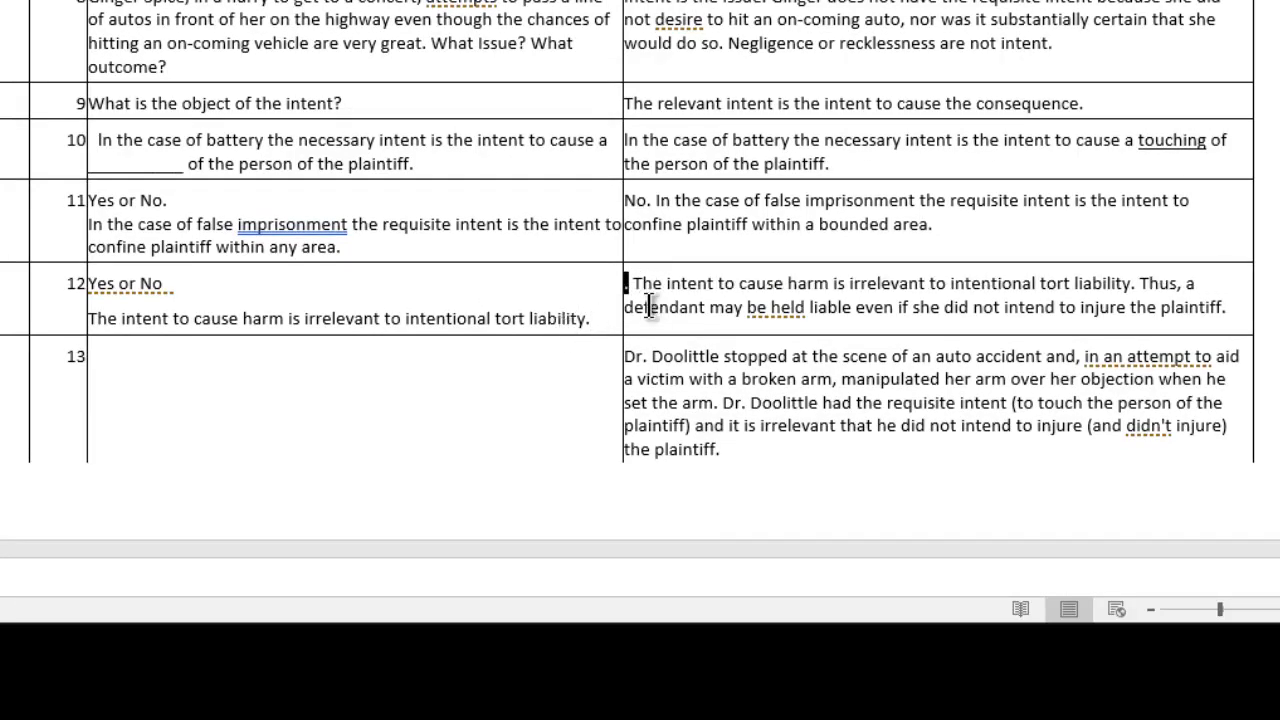
{"action": "left_click", "coordinate": [167, 285]}
{"action": "key", "text": "BackSpace"}
{"action": "key", "text": "BackSpace"}
{"action": "key", "text": "BackSpace"}
{"action": "key", "text": "BackSpace"}
{"action": "key", "text": "BackSpace"}
{"action": "key", "text": "BackSpace"}
{"action": "key", "text": "BackSpace"}
{"action": "key", "text": "BackSpace"}
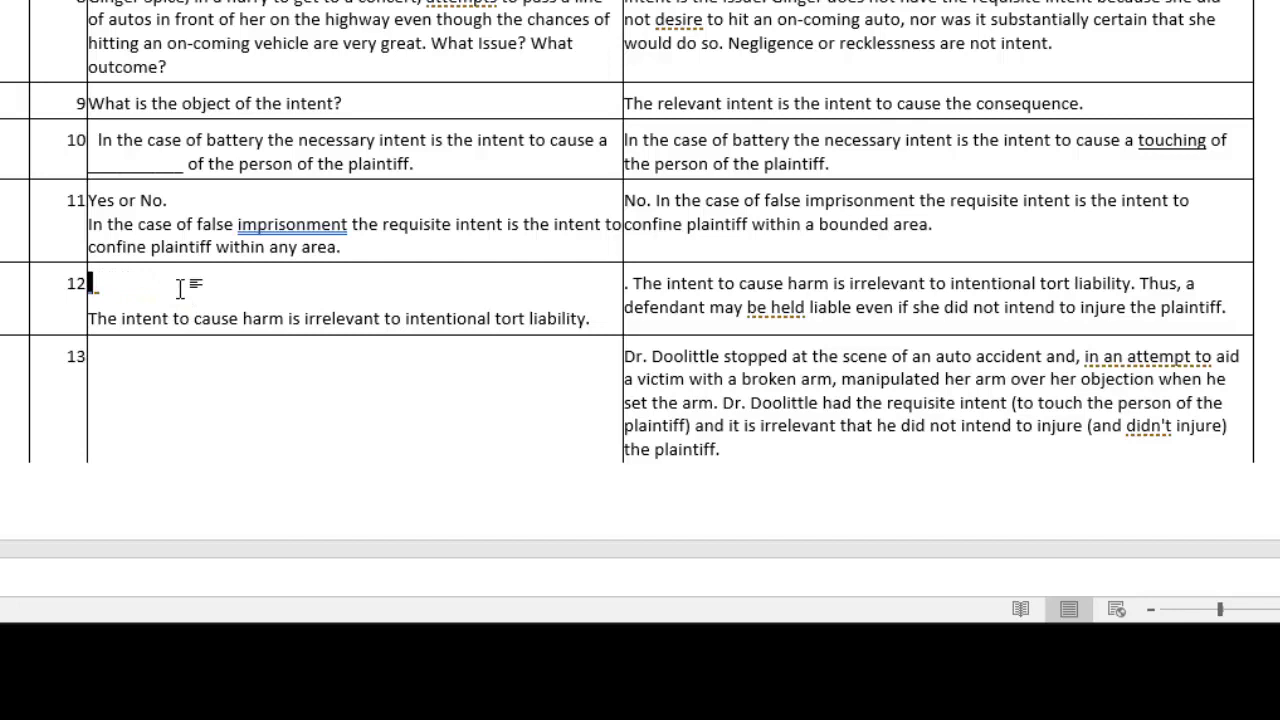
{"action": "key", "text": "Delete"}
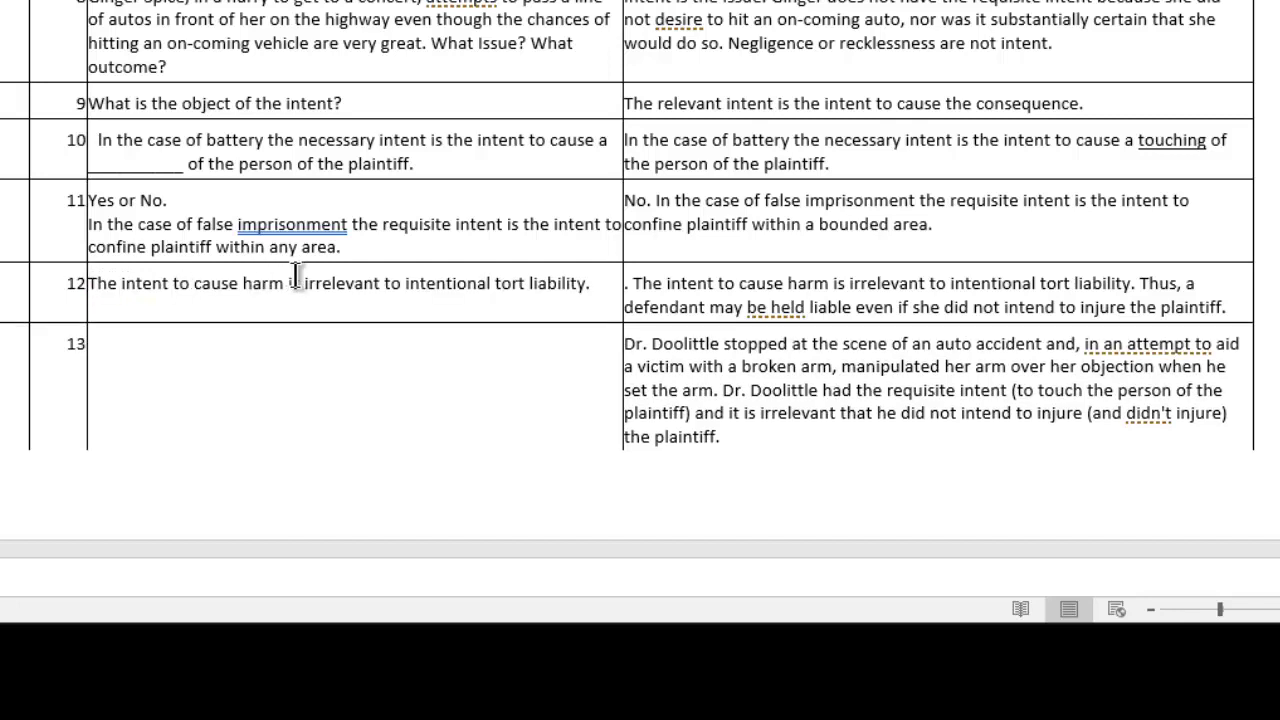
Step: Replace the word "harm" in the row 12 question statement with an underscore blank
{"action": "left_click_drag", "start_coordinate": [301, 287], "coordinate": [351, 289]}
{"action": "left_click", "coordinate": [321, 300]}
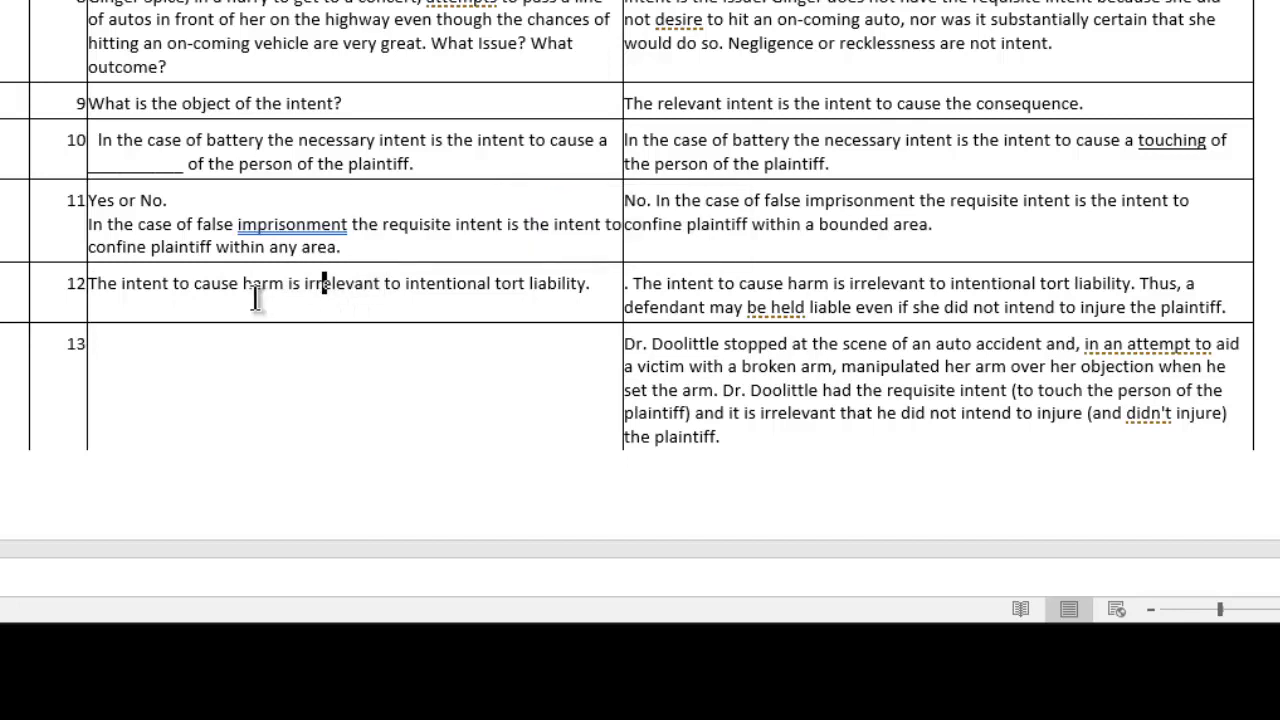
{"action": "left_click", "coordinate": [168, 287]}
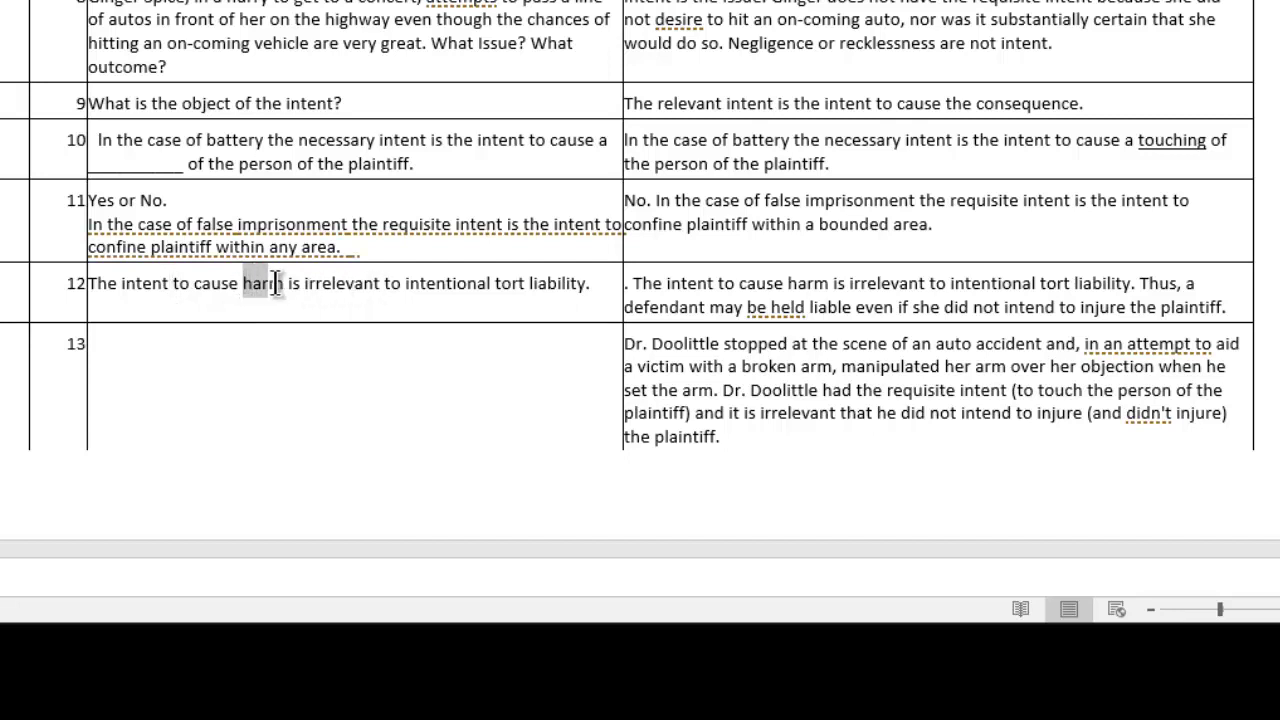
{"action": "double_click", "coordinate": [272, 283]}
{"action": "right_click", "coordinate": [272, 283]}
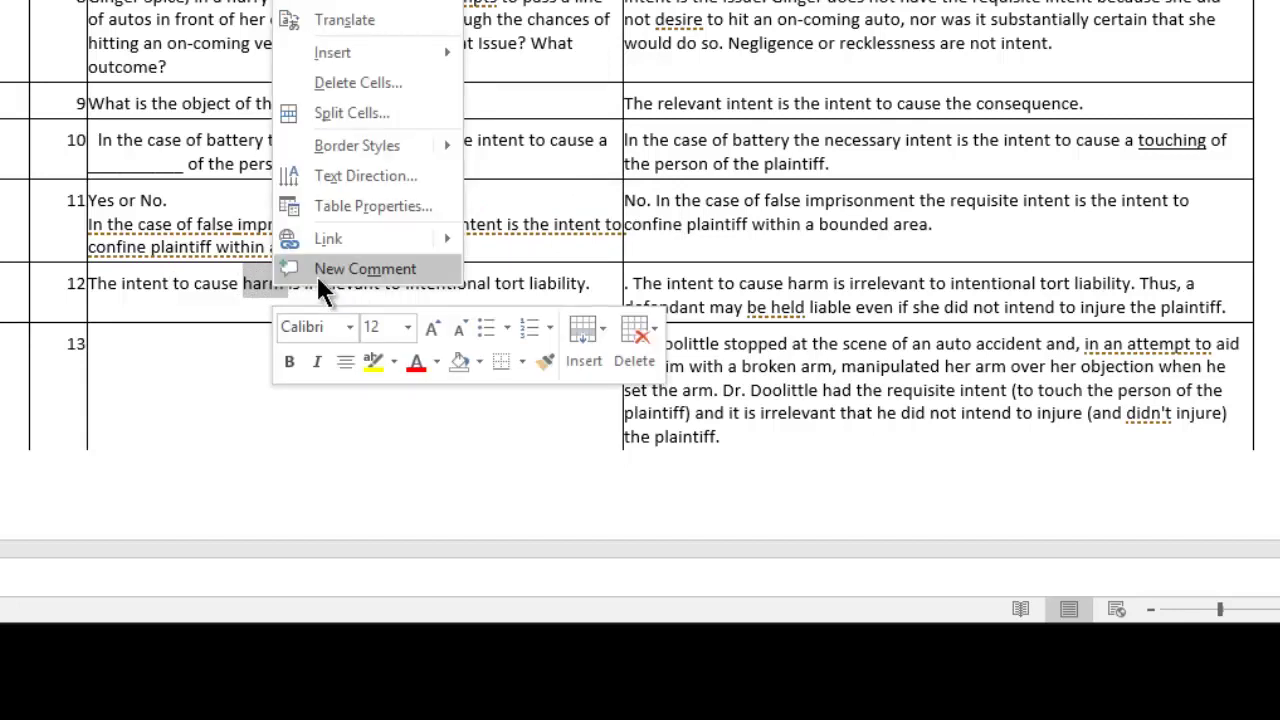
{"action": "key", "text": "Delete"}
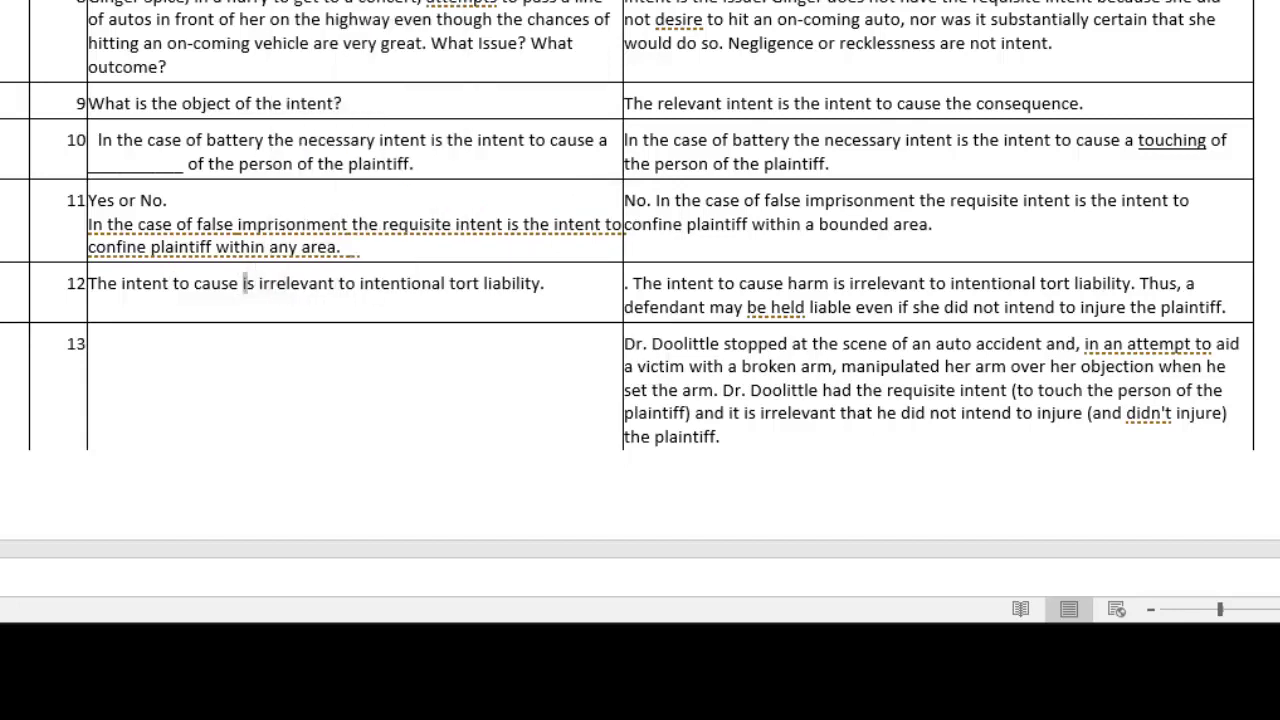
{"action": "type", "text": "______"}
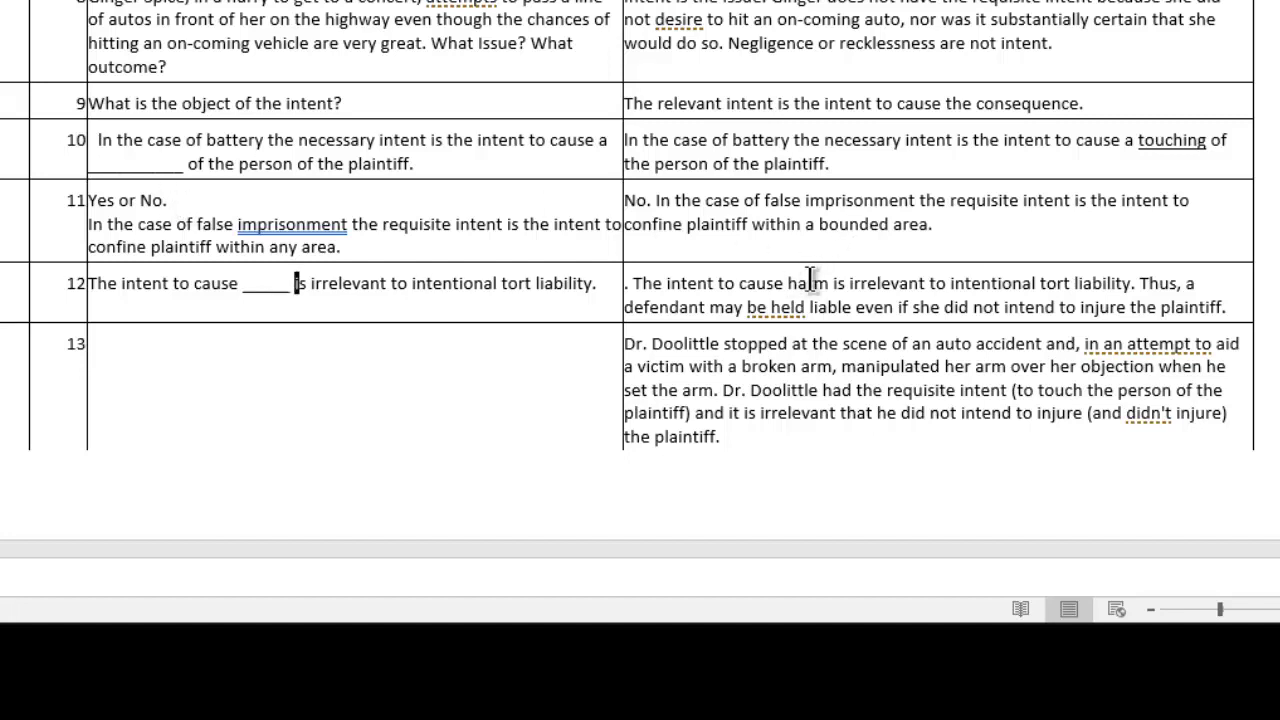
Step: Make the word "harm" in the row 12 answer bold and underlined
{"action": "double_click", "coordinate": [823, 283]}
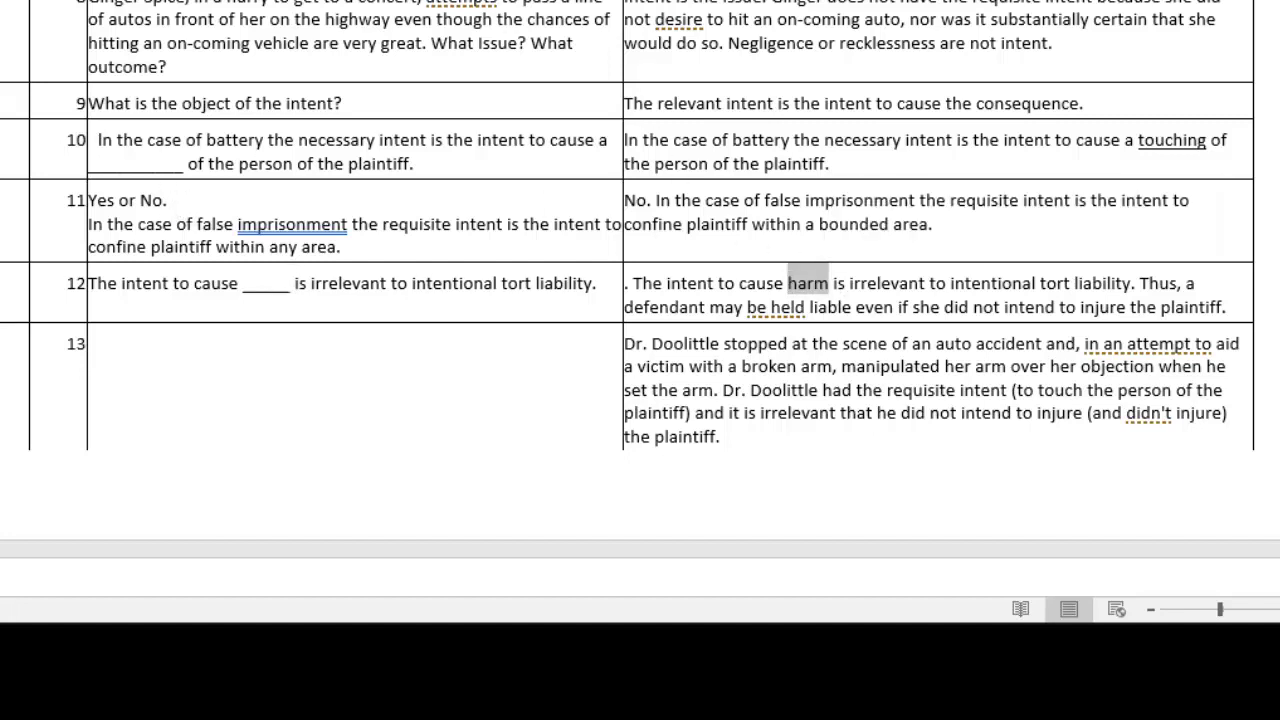
{"action": "key", "text": "ctrl+b"}
{"action": "key", "text": "ctrl+u"}
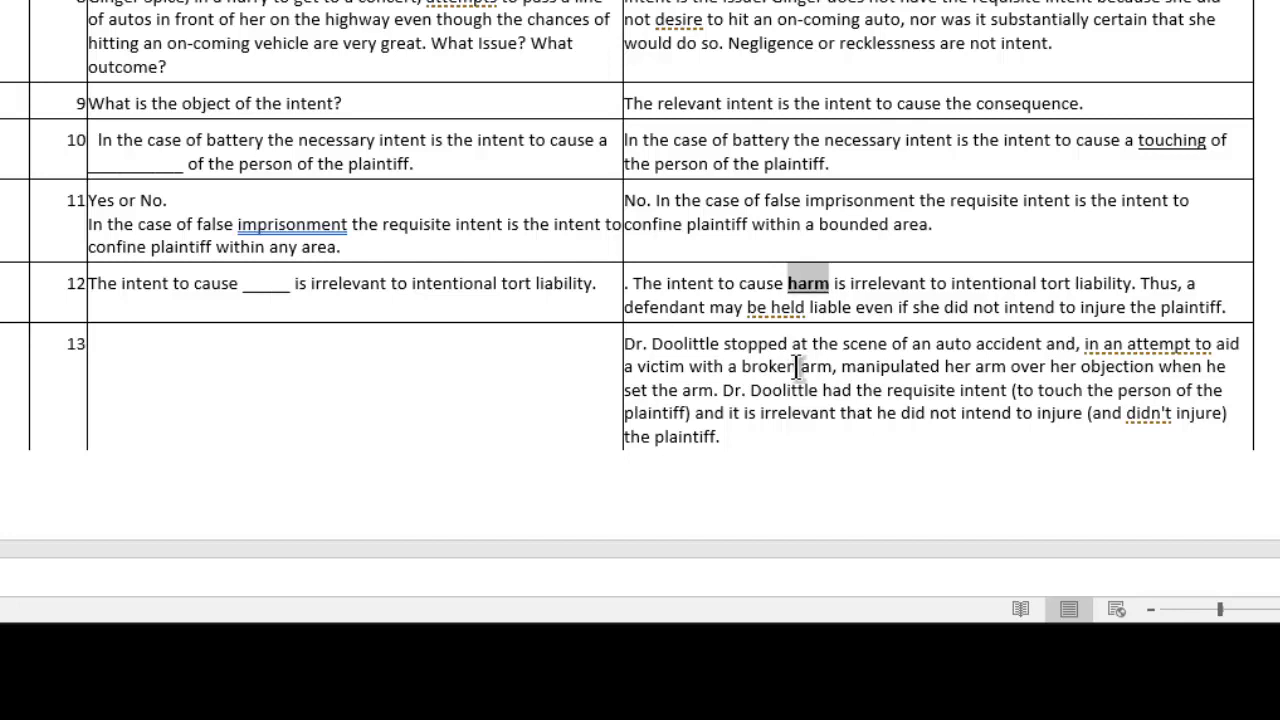
{"action": "left_click", "coordinate": [800, 349]}
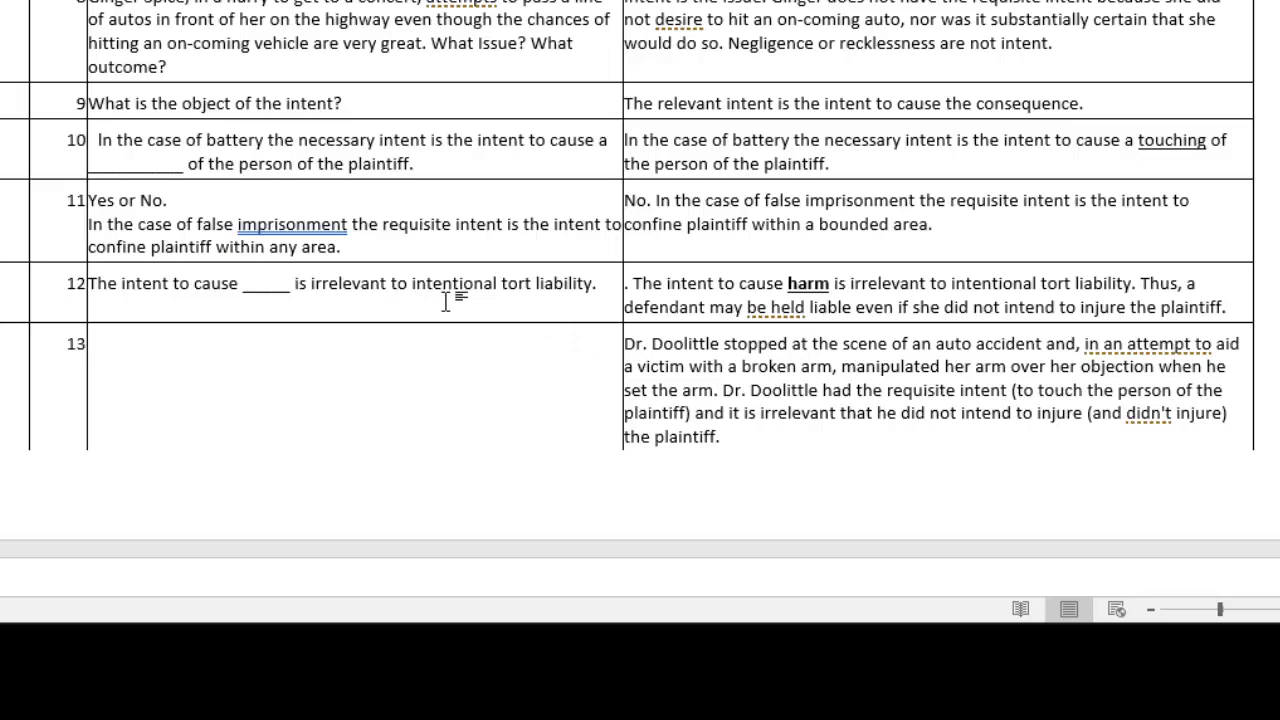
{"action": "scroll", "coordinate": [446, 303], "scroll_direction": "up", "scroll_amount": 3}
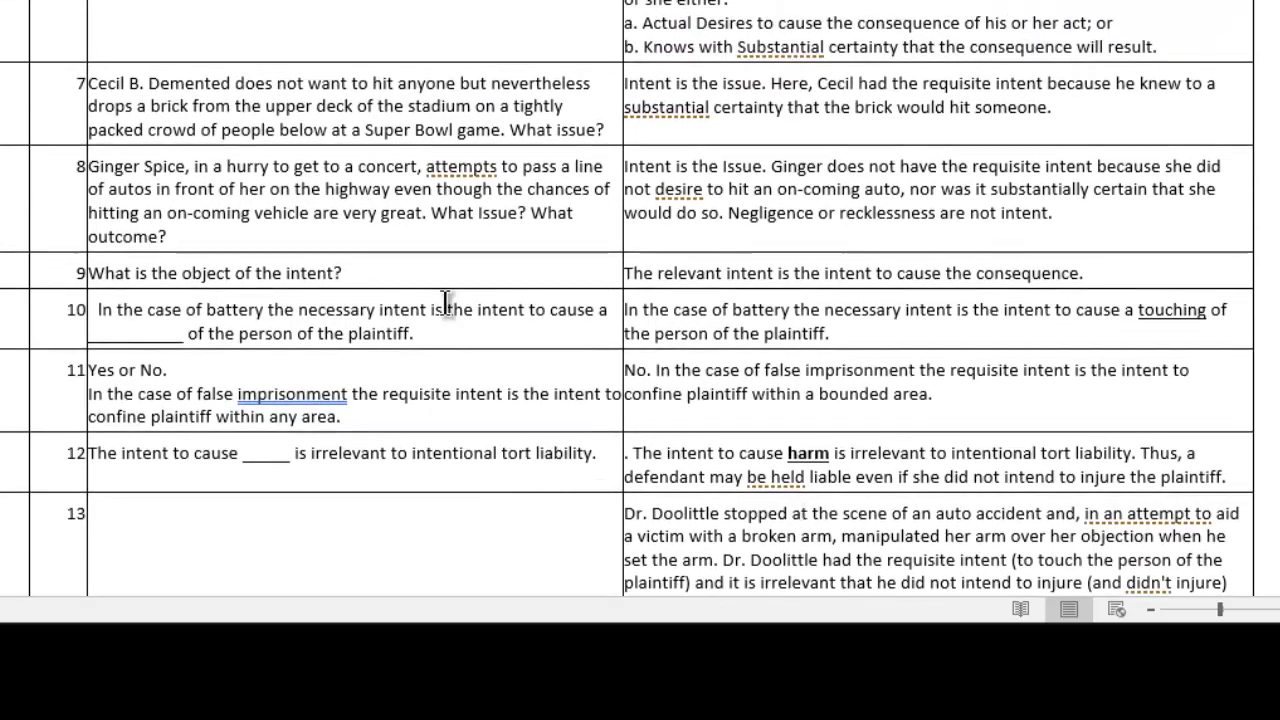
{"action": "scroll", "coordinate": [446, 303], "scroll_direction": "down", "scroll_amount": 2}
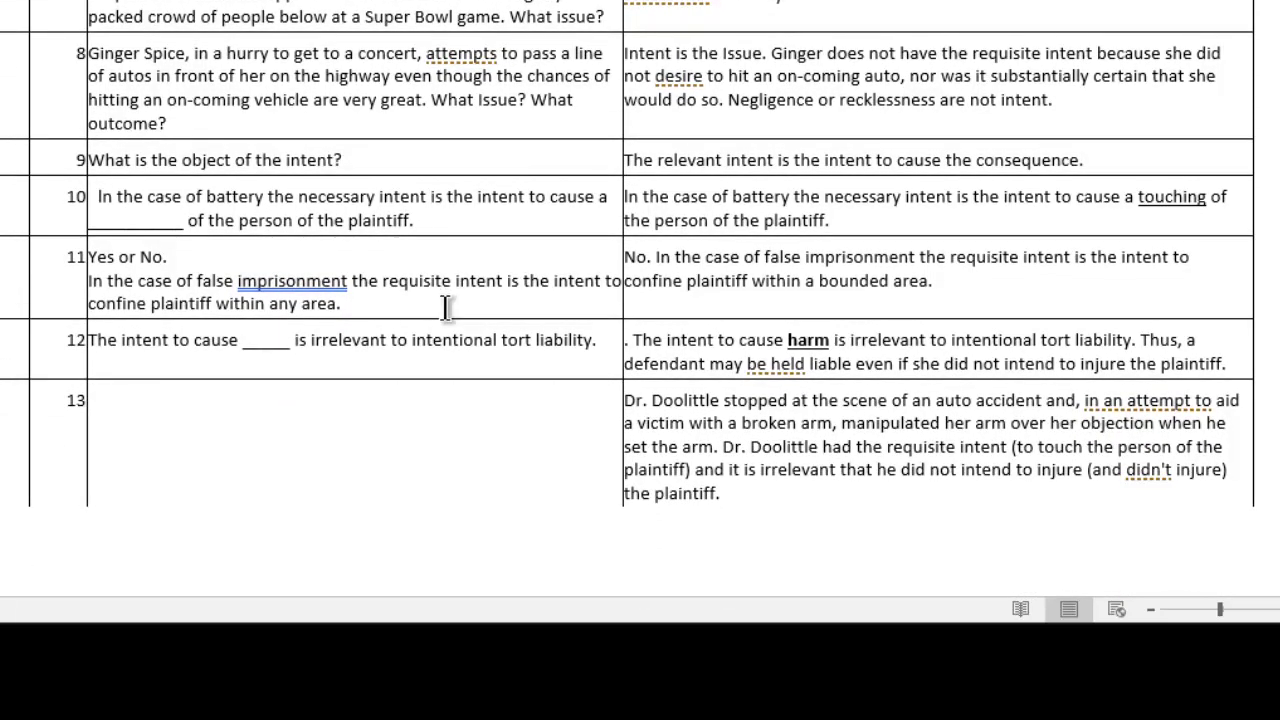
Step: Make the row 4 question "Name the two elements of the rule for intent." bold
{"action": "scroll", "coordinate": [448, 293], "scroll_direction": "up", "scroll_amount": 2}
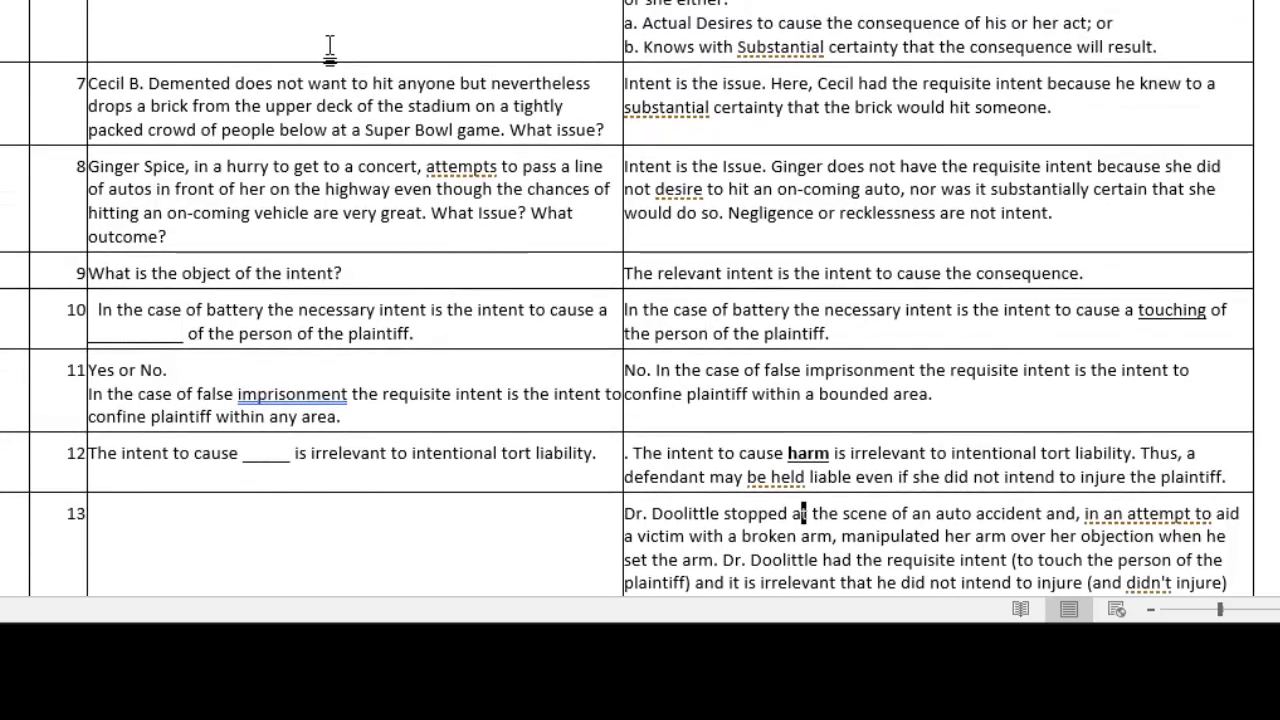
{"action": "scroll", "coordinate": [330, 48], "scroll_direction": "up", "scroll_amount": 1}
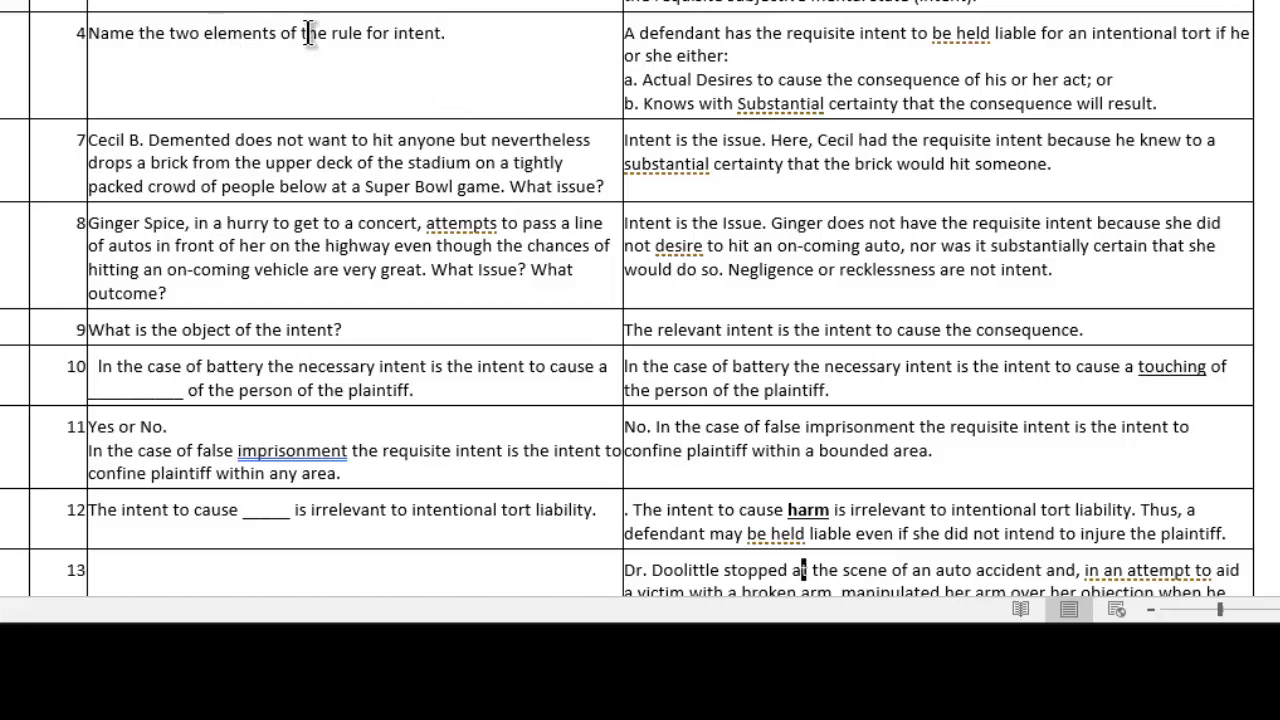
{"action": "left_click_drag", "start_coordinate": [446, 33], "coordinate": [23, 34]}
{"action": "left_click", "coordinate": [220, 34]}
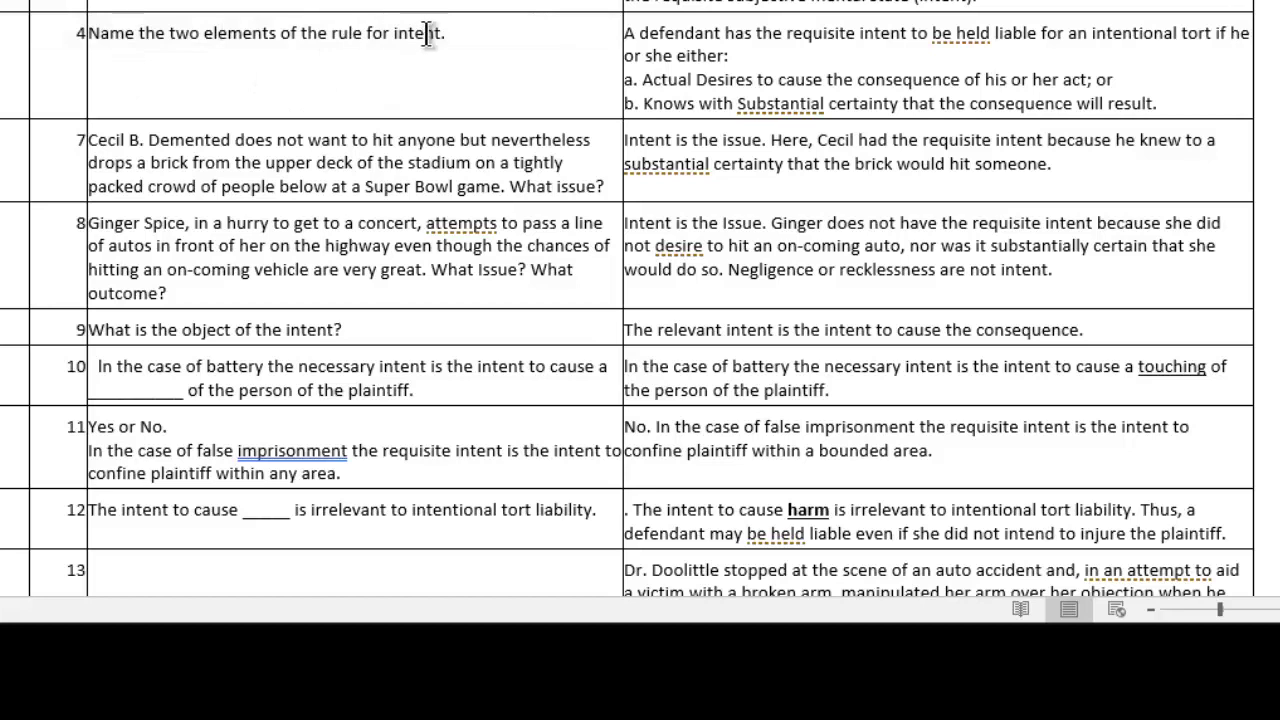
{"action": "left_click_drag", "start_coordinate": [428, 34], "coordinate": [94, 34]}
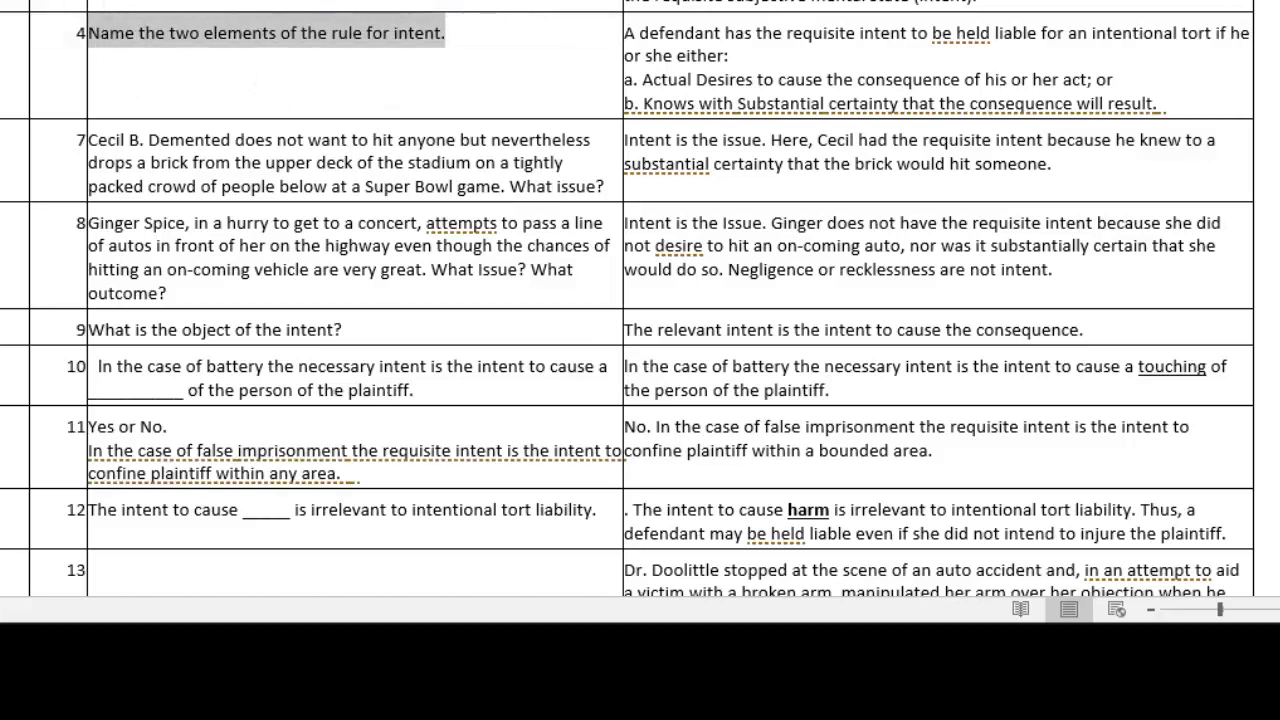
{"action": "key", "text": "ctrl+b"}
{"action": "left_click", "coordinate": [244, 95]}
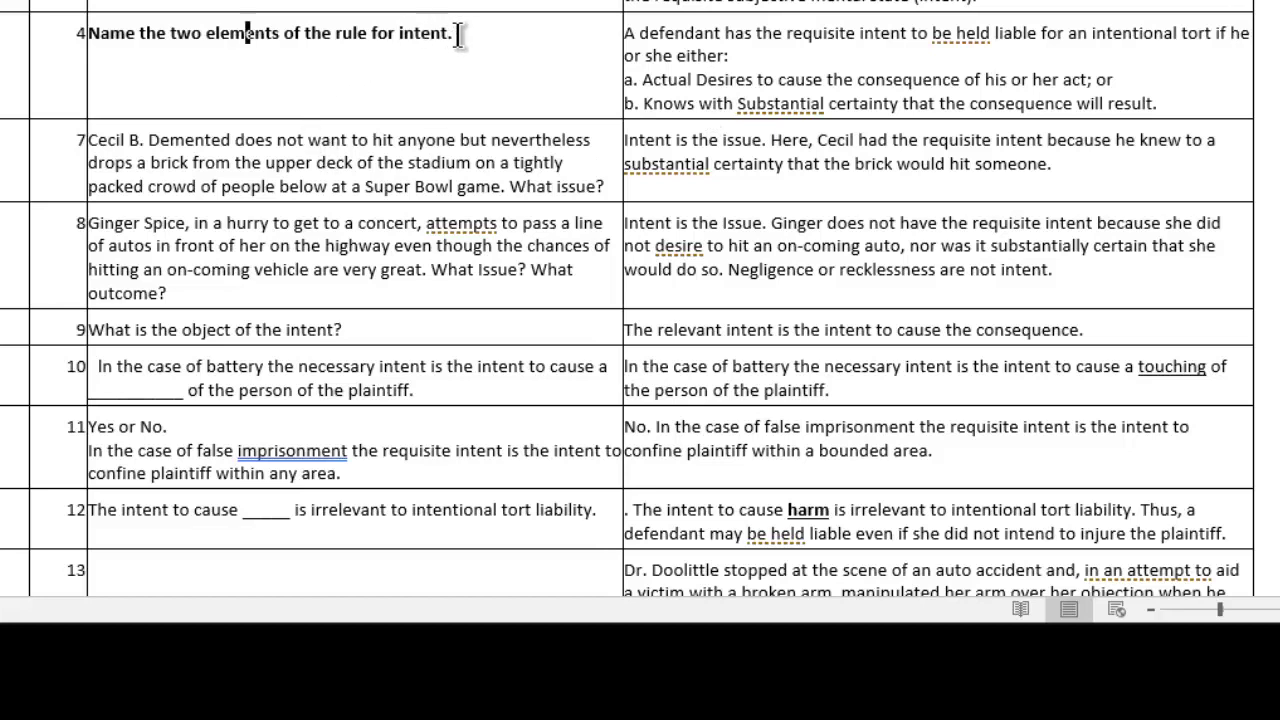
Step: Remove the bold formatting from the row 4 question
{"action": "left_click_drag", "start_coordinate": [460, 33], "coordinate": [102, 33]}
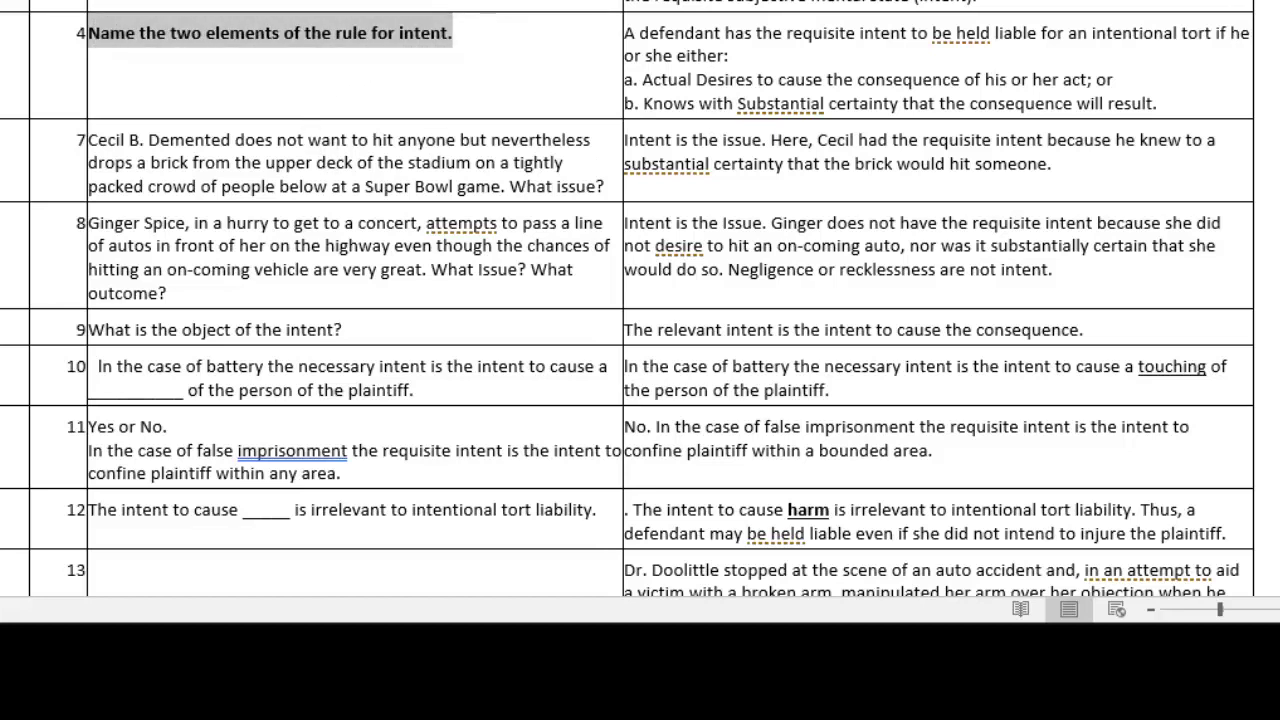
{"action": "key", "text": "ctrl+b"}
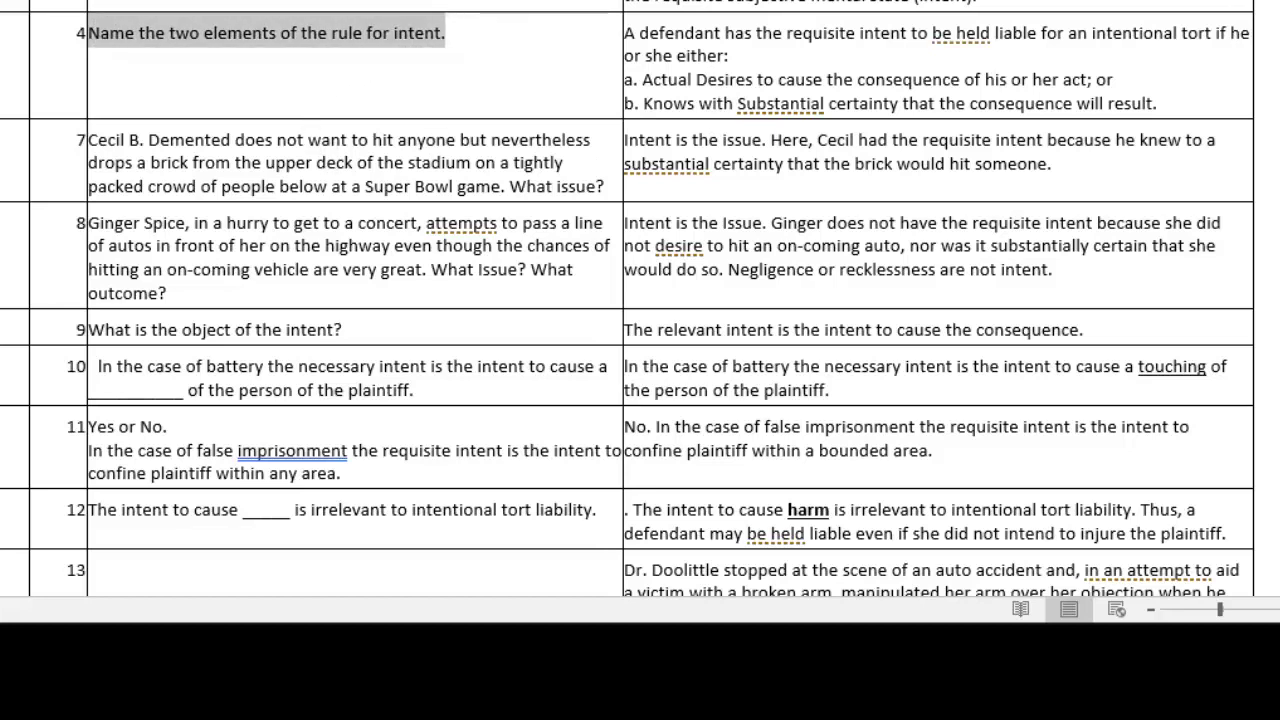
{"action": "left_click", "coordinate": [232, 100]}
Step: Move the opening sentence about the auto accident from the row 13 answer into its question cell, ending it with a period
{"action": "scroll", "coordinate": [310, 160], "scroll_direction": "down", "scroll_amount": 3}
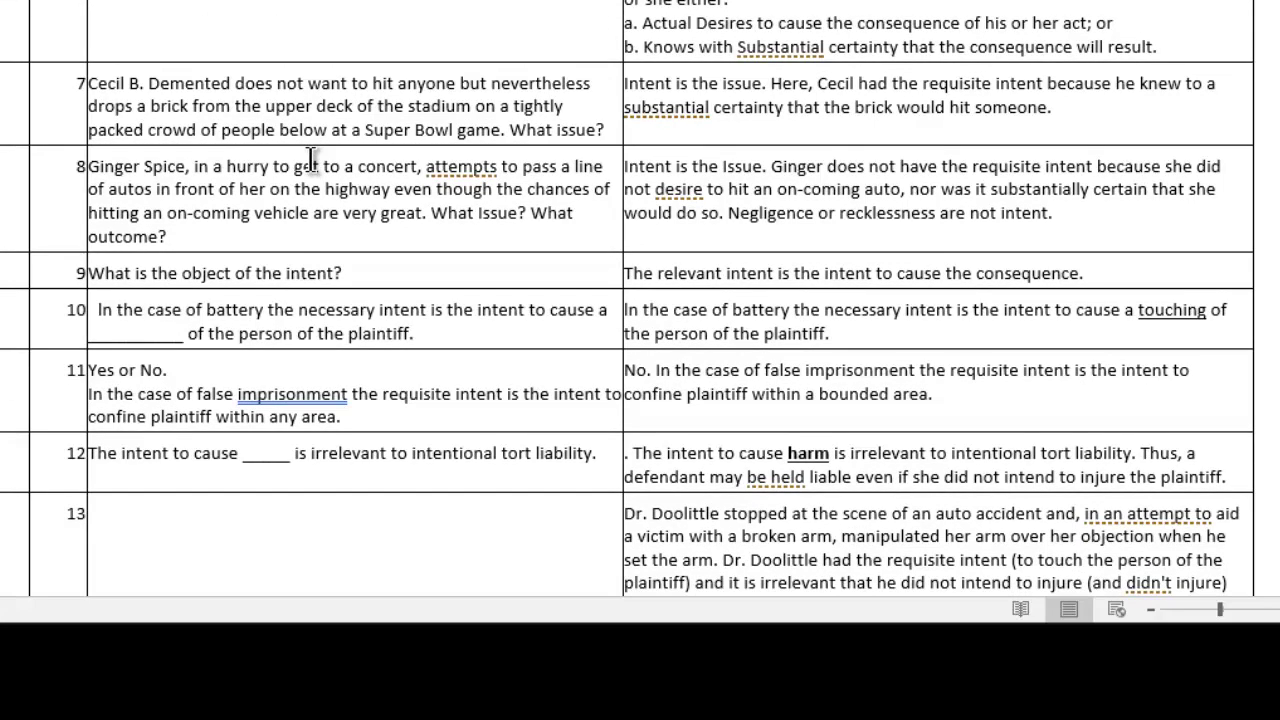
{"action": "scroll", "coordinate": [322, 170], "scroll_direction": "down", "scroll_amount": 7}
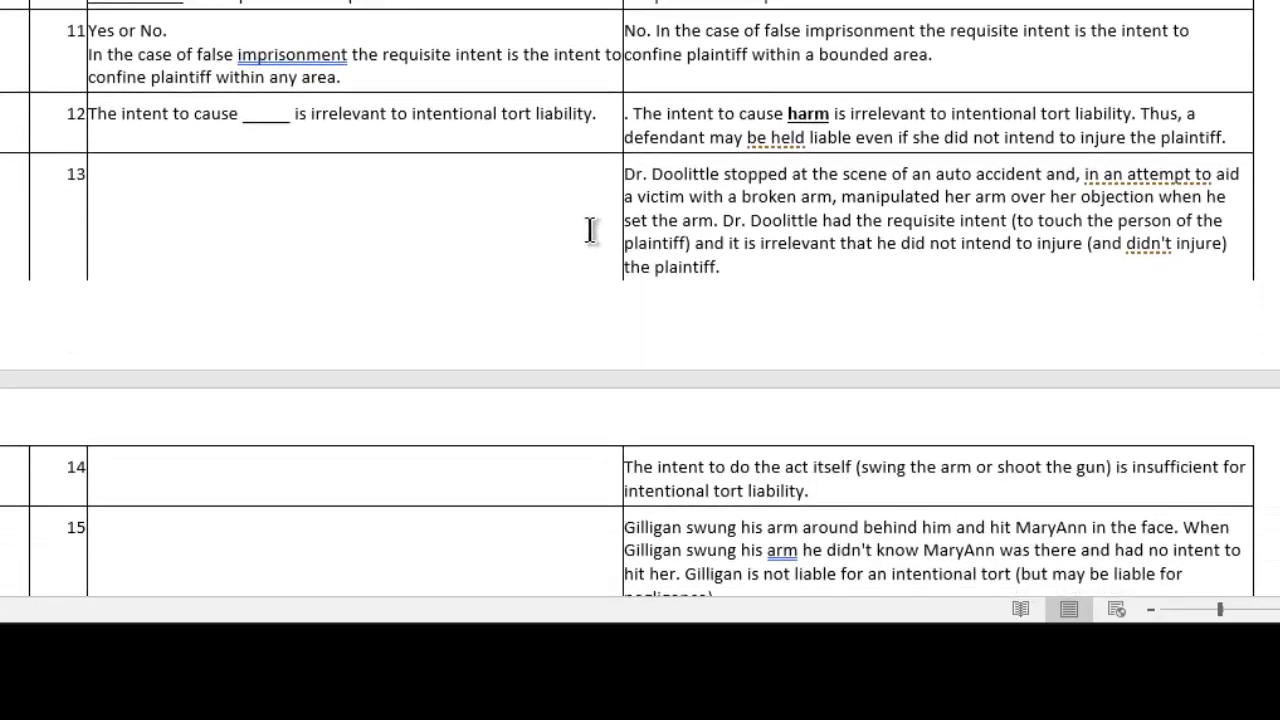
{"action": "left_click", "coordinate": [664, 175]}
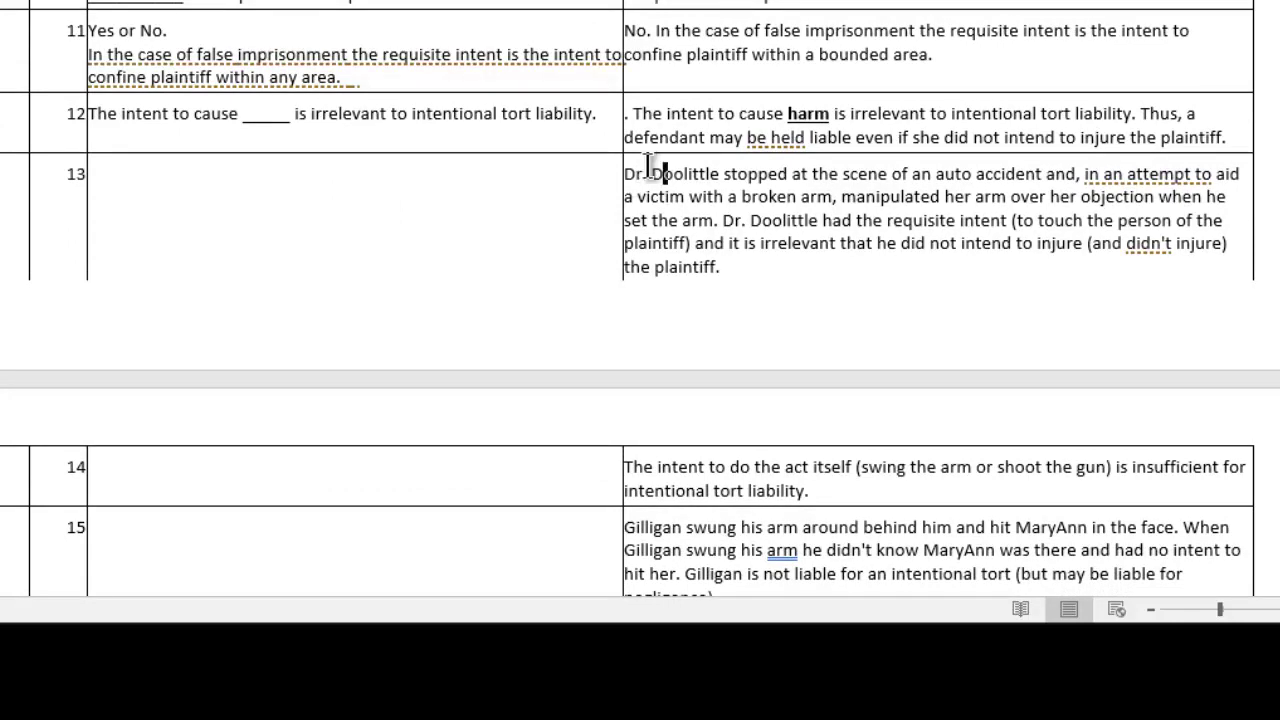
{"action": "left_click_drag", "start_coordinate": [625, 176], "coordinate": [718, 218]}
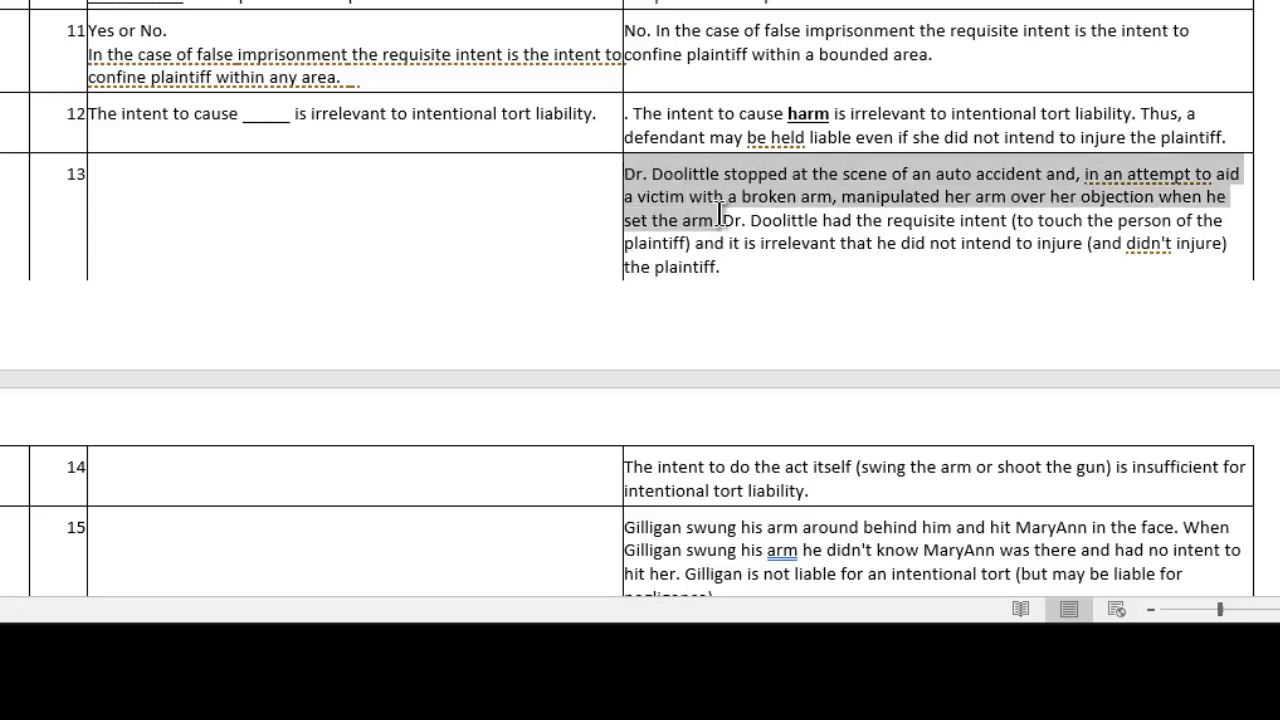
{"action": "left_click", "coordinate": [670, 175]}
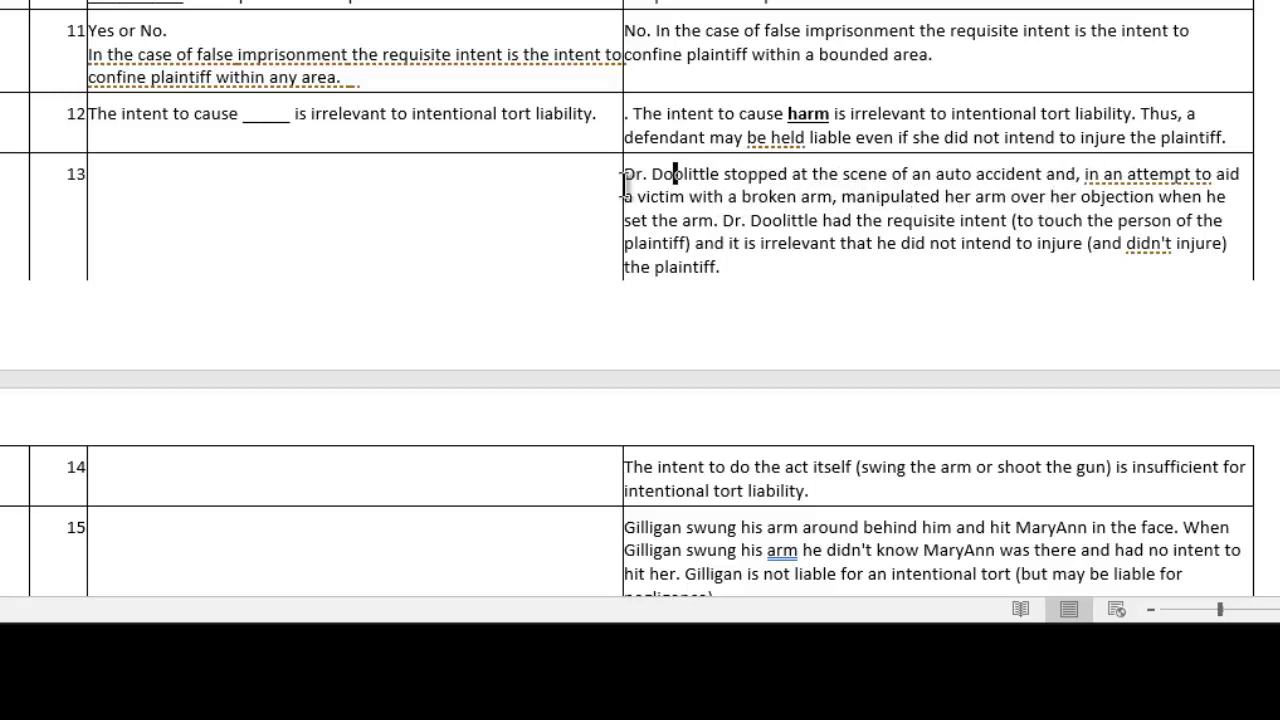
{"action": "left_click_drag", "start_coordinate": [716, 220], "coordinate": [654, 176]}
{"action": "right_click", "coordinate": [654, 176]}
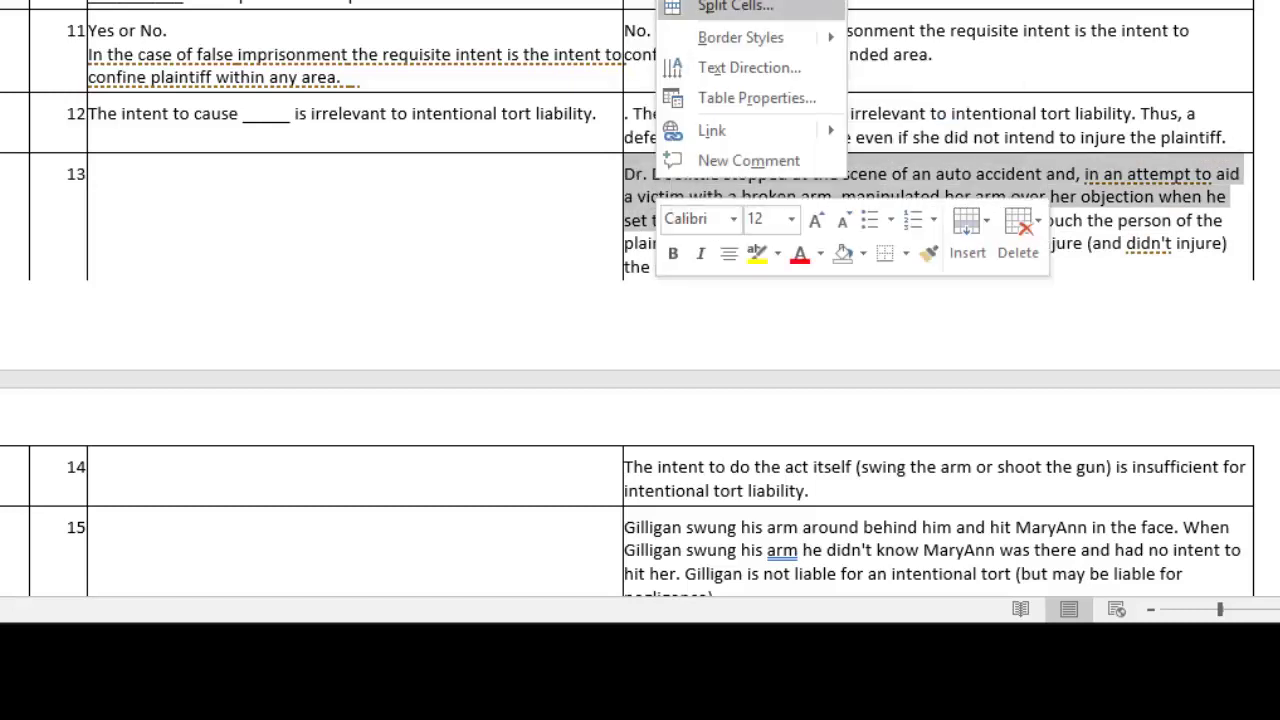
{"action": "key", "text": "Escape"}
{"action": "key", "text": "ctrl+x"}
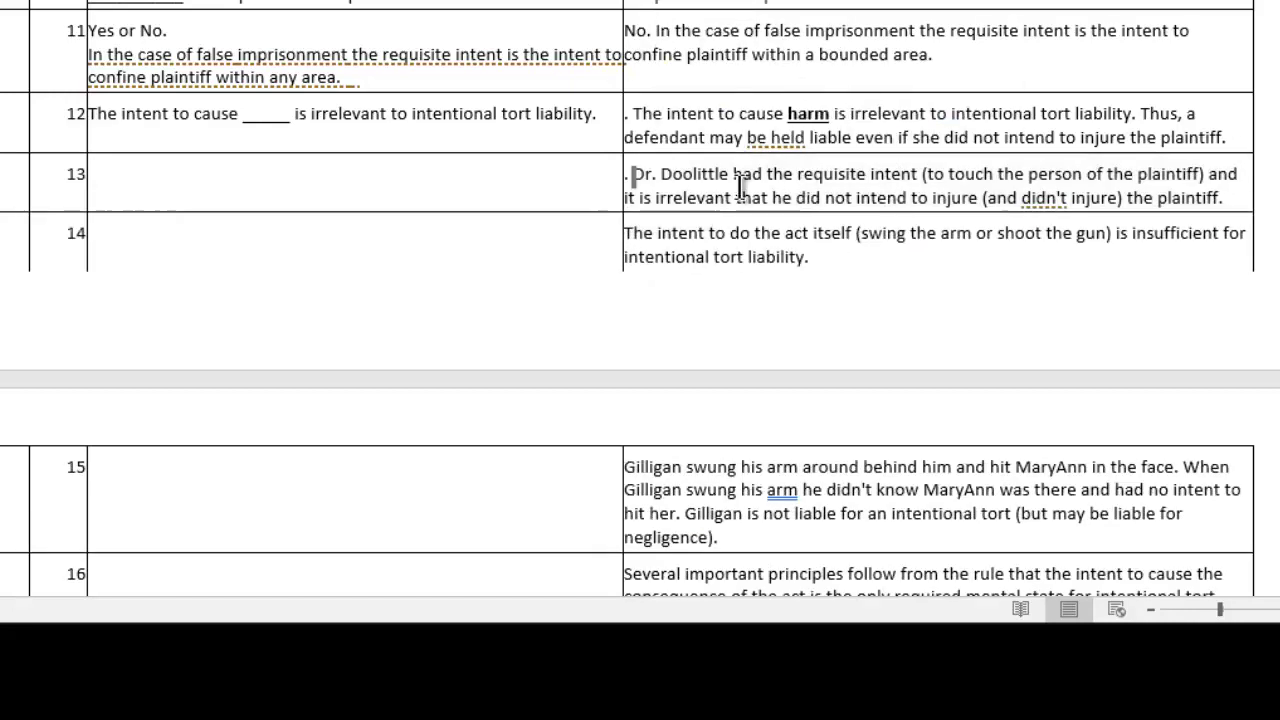
{"action": "left_click", "coordinate": [105, 178]}
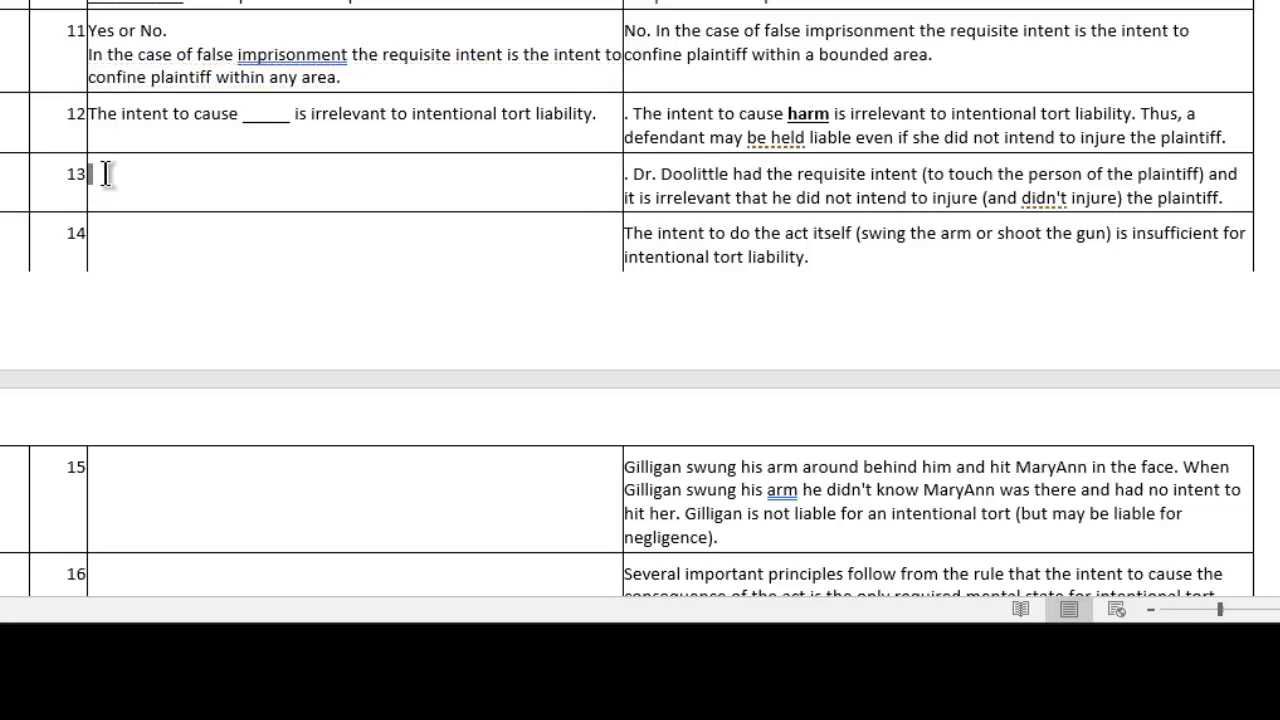
{"action": "key", "text": "ctrl+v"}
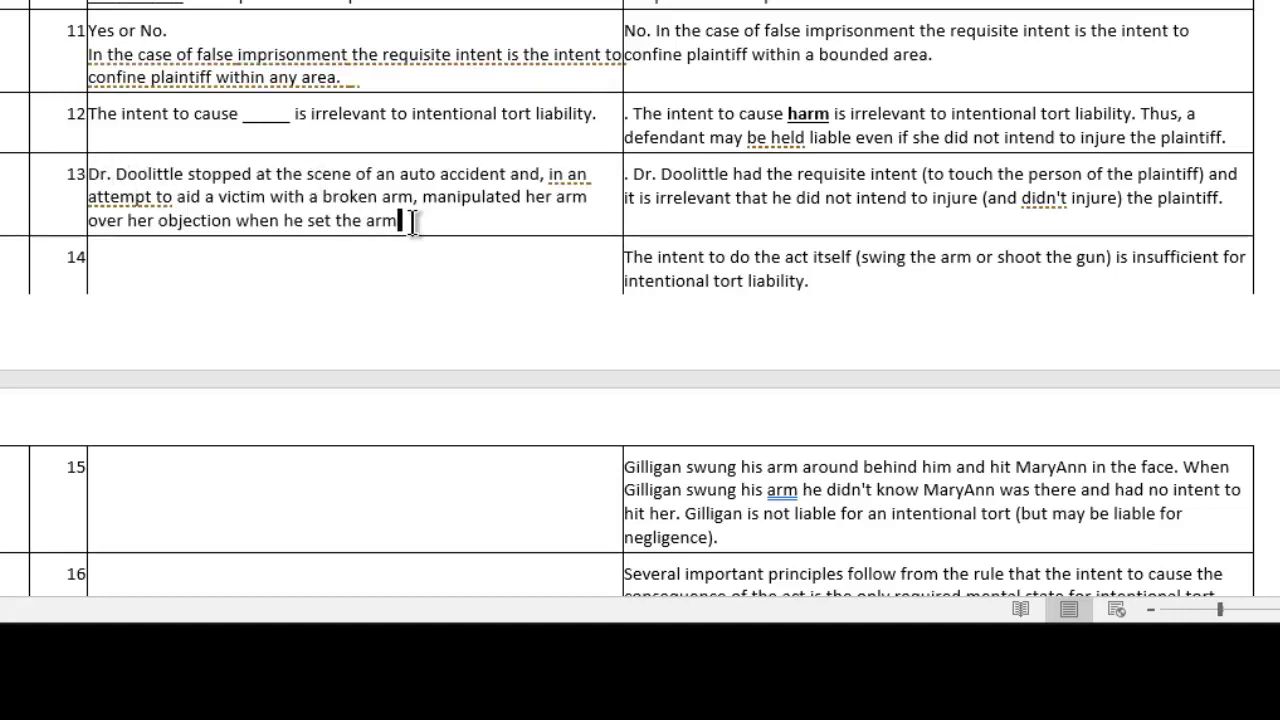
{"action": "type", "text": "."}
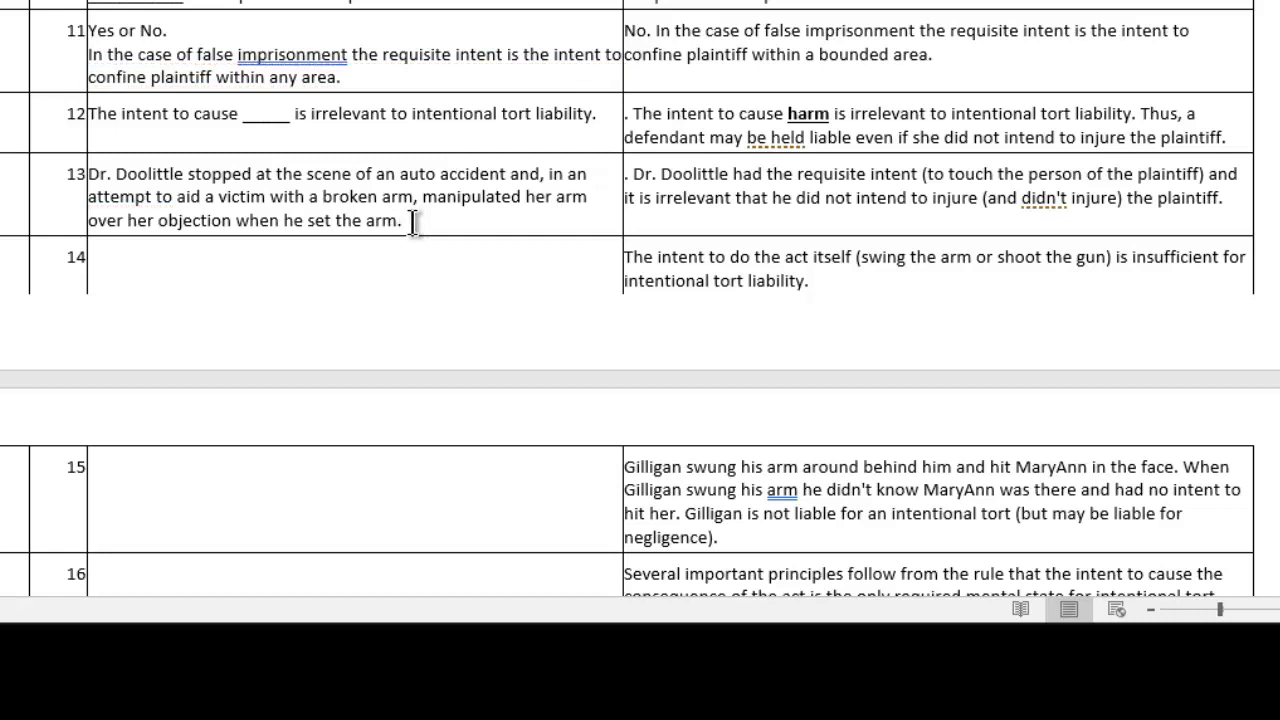
Step: Add "What is the issue and what is the outcome?" at the end of the row 13 question
{"action": "type", "text": "What "}
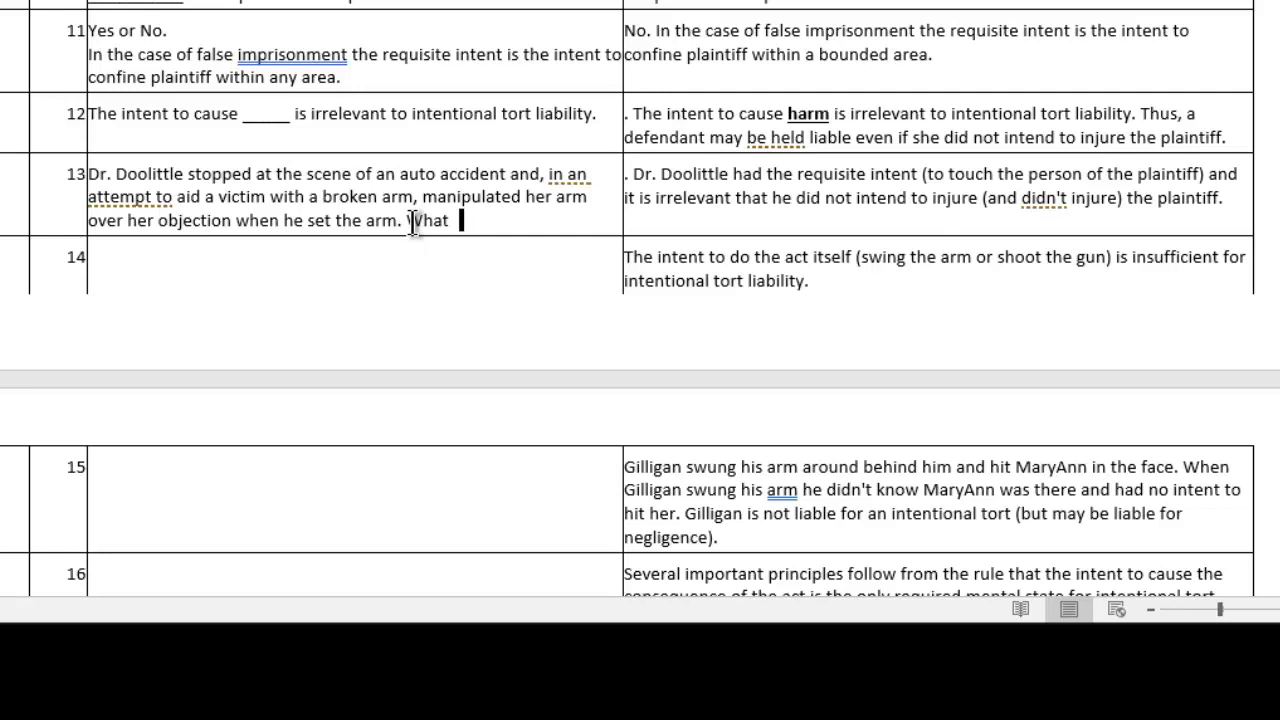
{"action": "type", "text": "is the issue"}
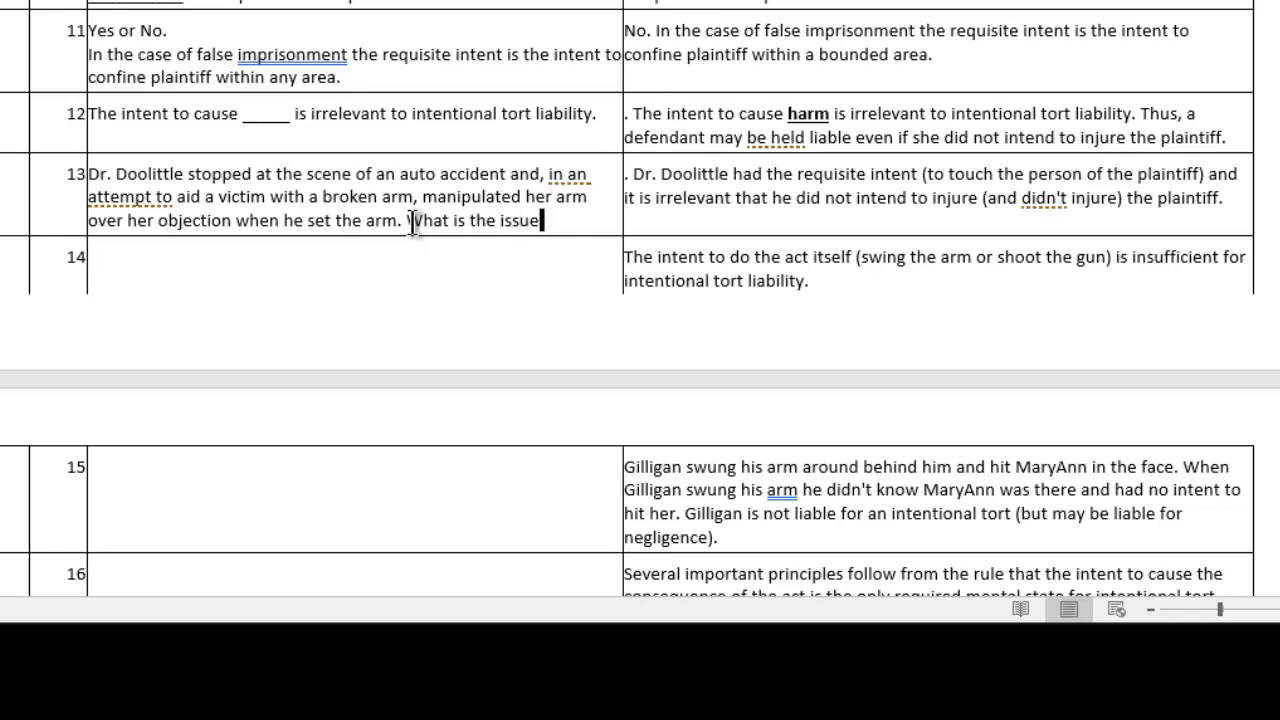
{"action": "type", "text": "?"}
{"action": "key", "text": "BackSpace"}
{"action": "type", "text": "and what i"}
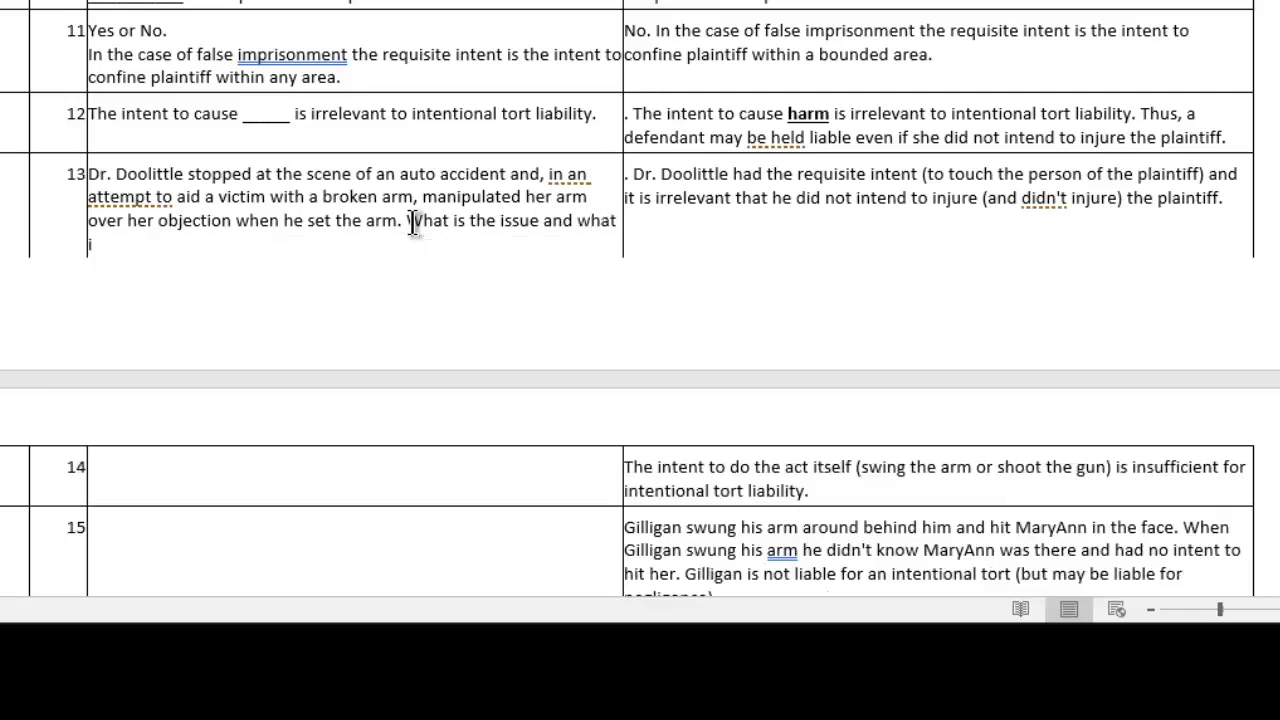
{"action": "type", "text": "s the outcome?"}
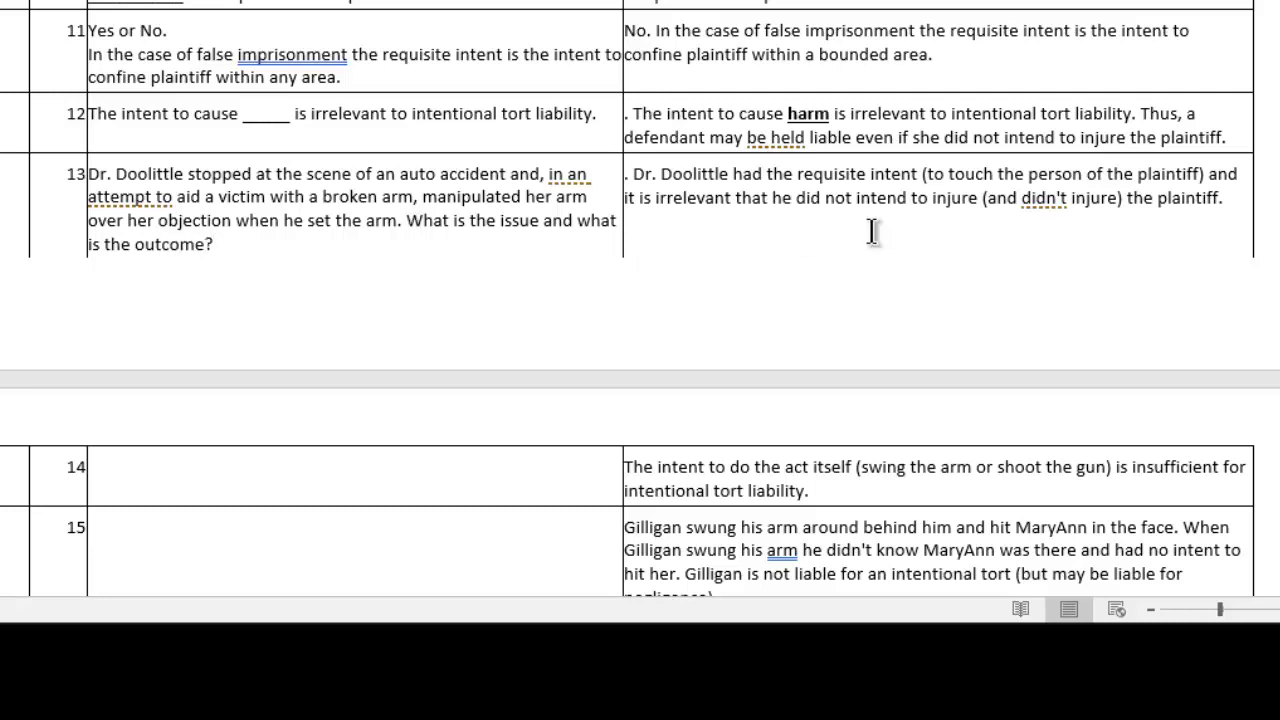
Step: Replace the stray period and space at the start of the row 13 answer with "The issue is intent."
{"action": "left_click", "coordinate": [632, 185]}
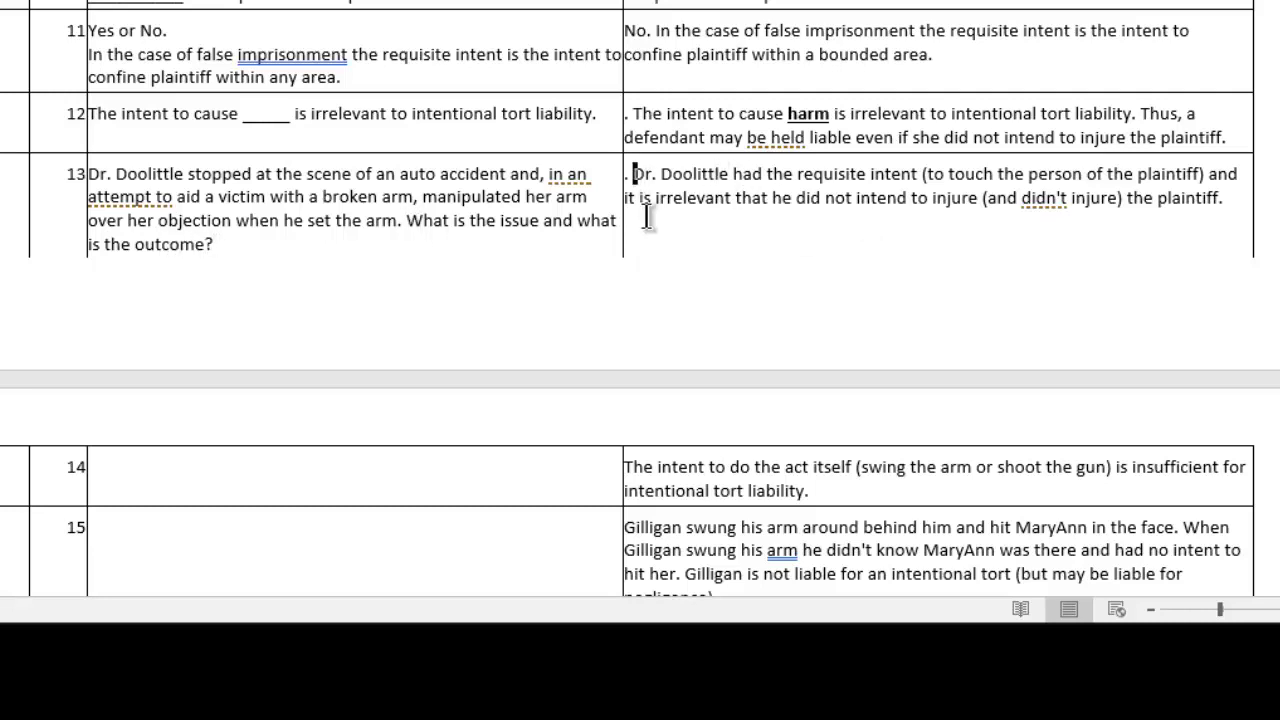
{"action": "key", "text": "Delete"}
{"action": "key", "text": "Delete"}
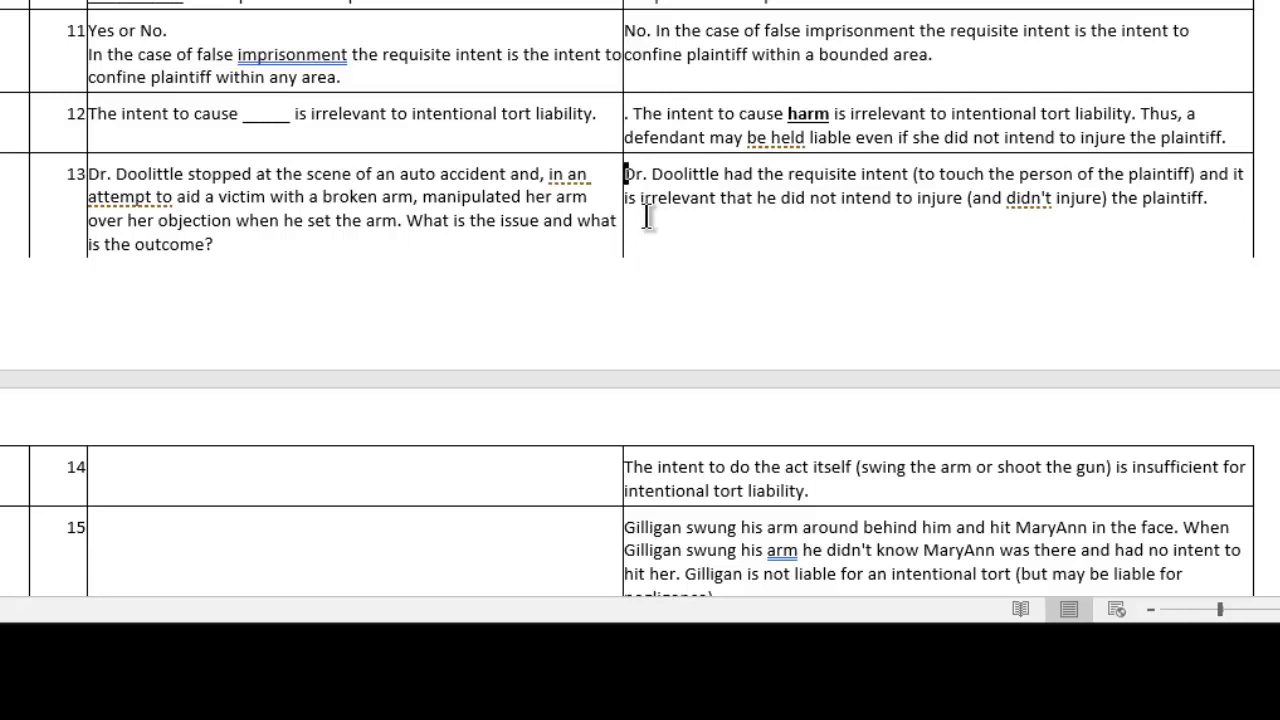
{"action": "type", "text": "The iss"}
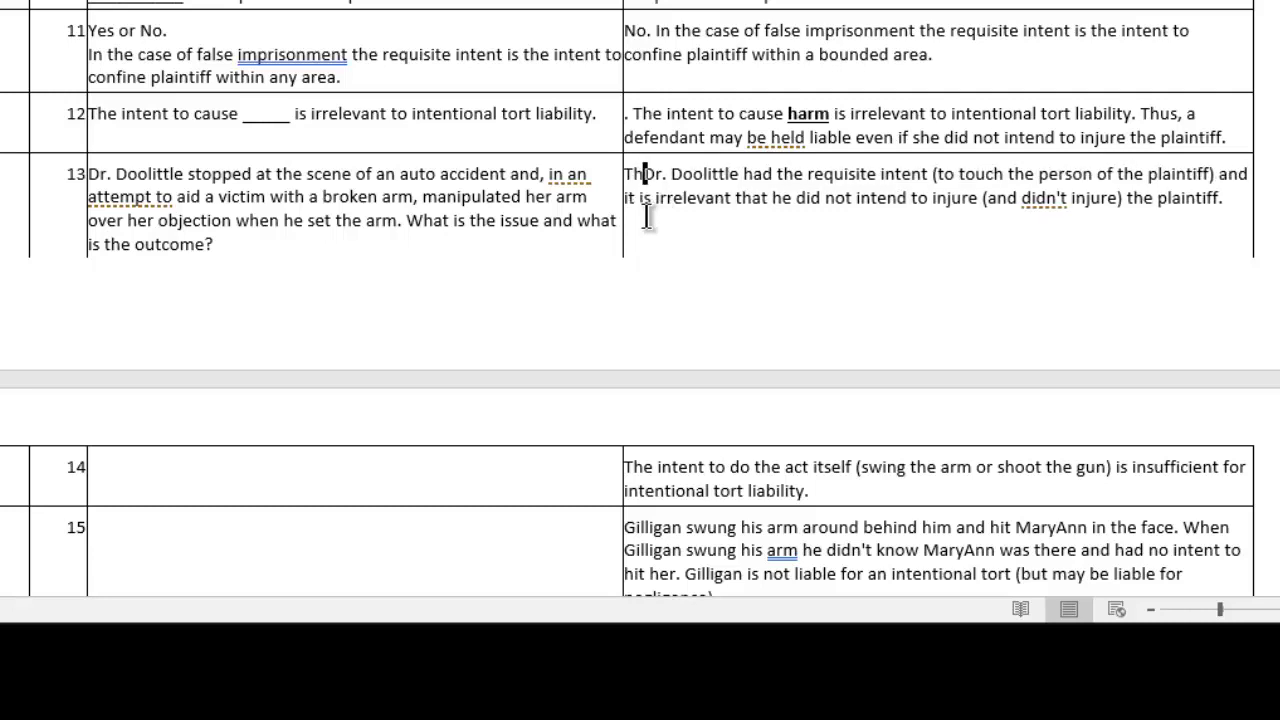
{"action": "type", "text": "ue is int"}
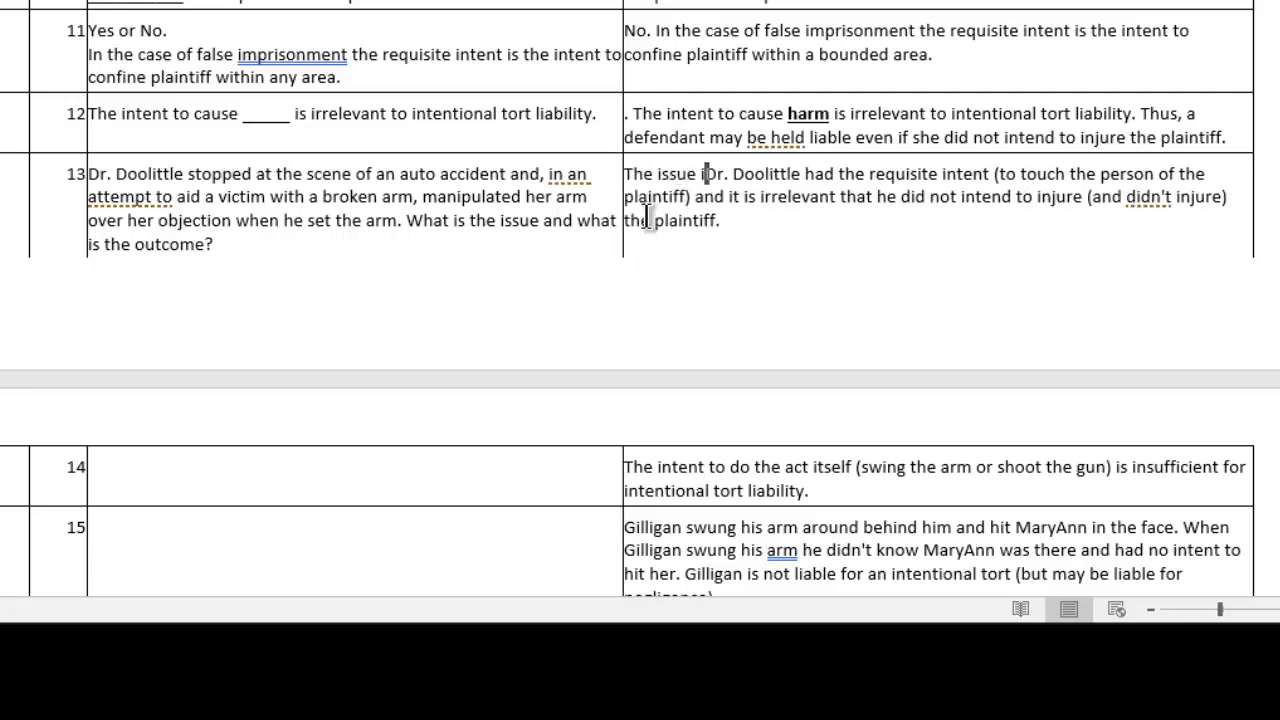
{"action": "type", "text": "ent"}
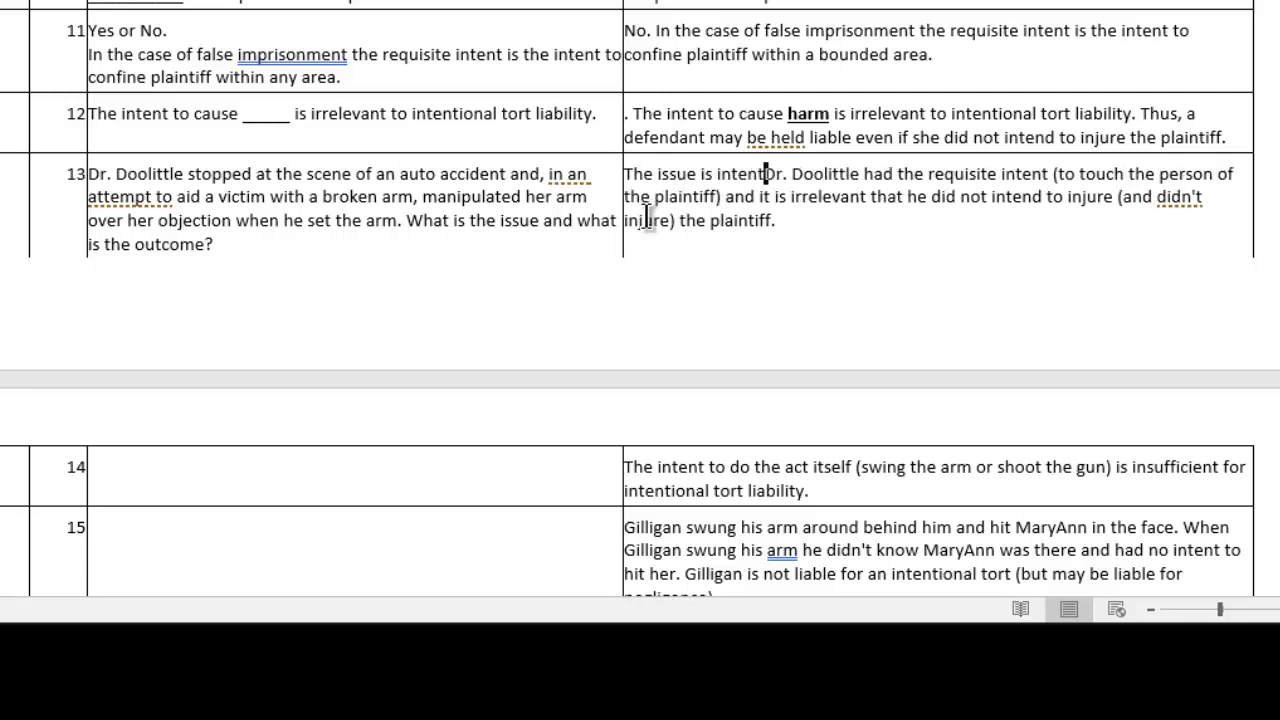
{"action": "type", "text": "."}
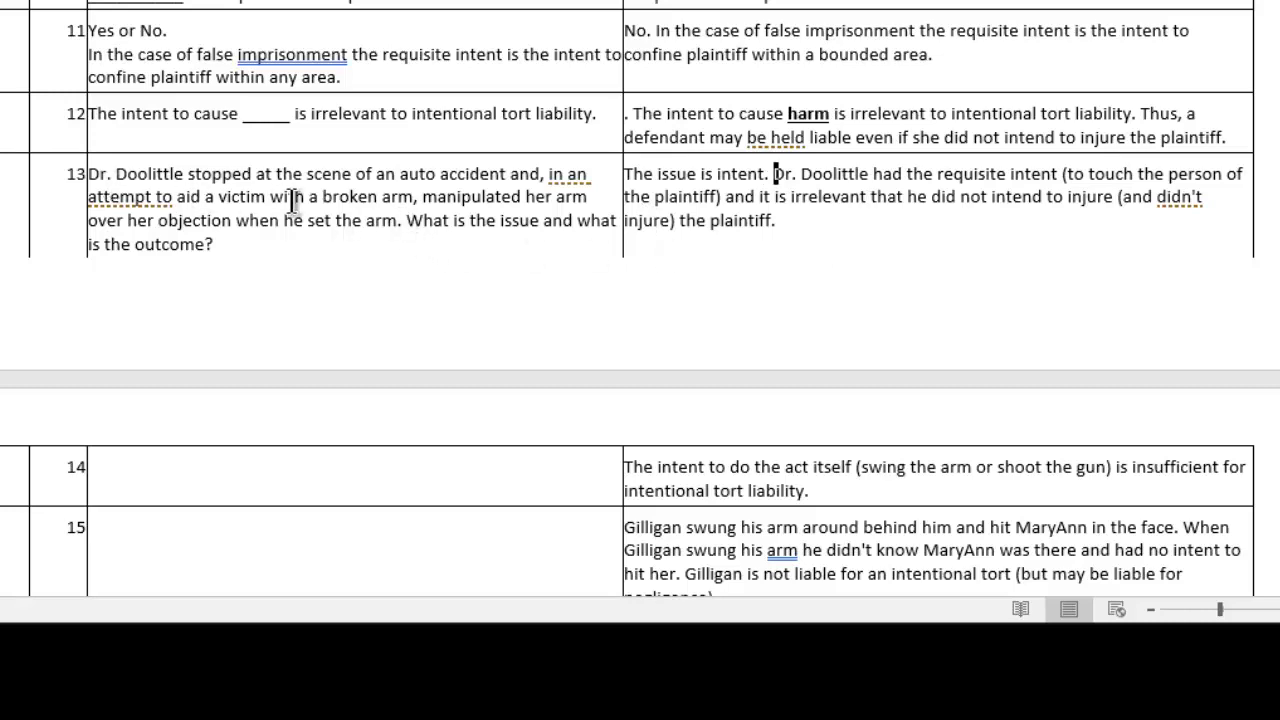
Step: Make the row 9 question "What is the object of the intent?" bold
{"action": "scroll", "coordinate": [293, 200], "scroll_direction": "up", "scroll_amount": 2}
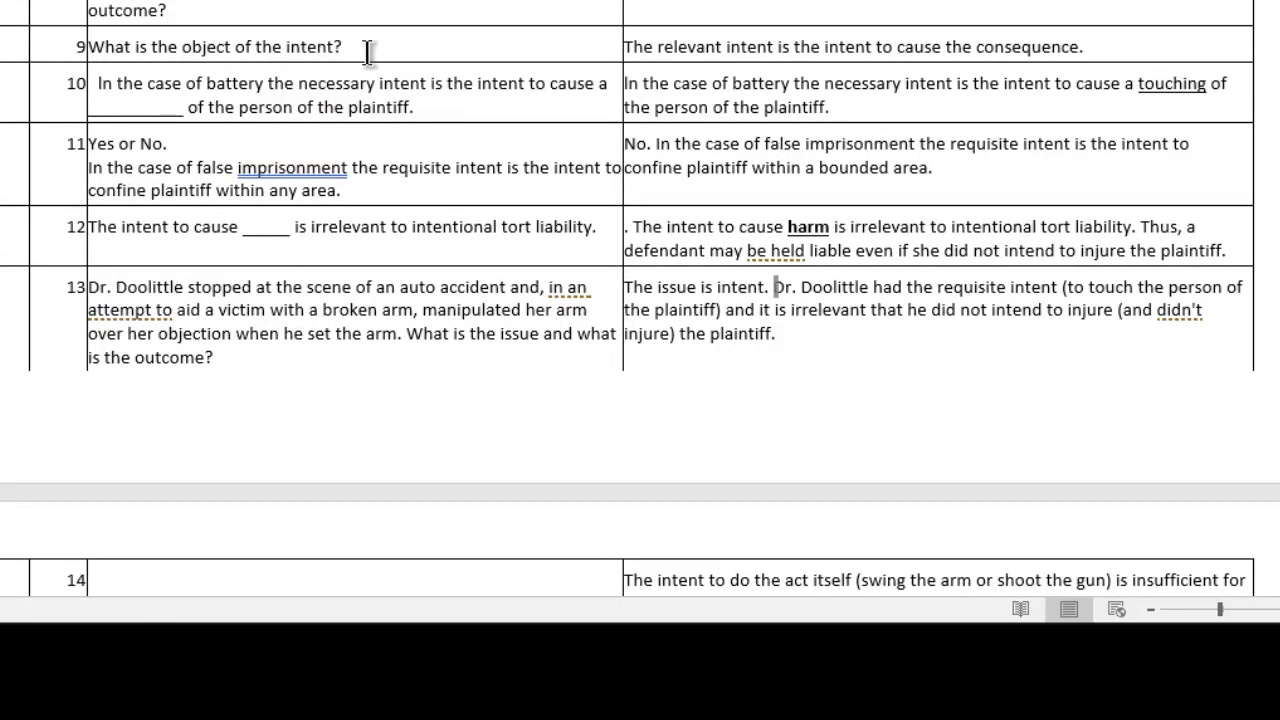
{"action": "left_click_drag", "start_coordinate": [372, 48], "coordinate": [88, 44]}
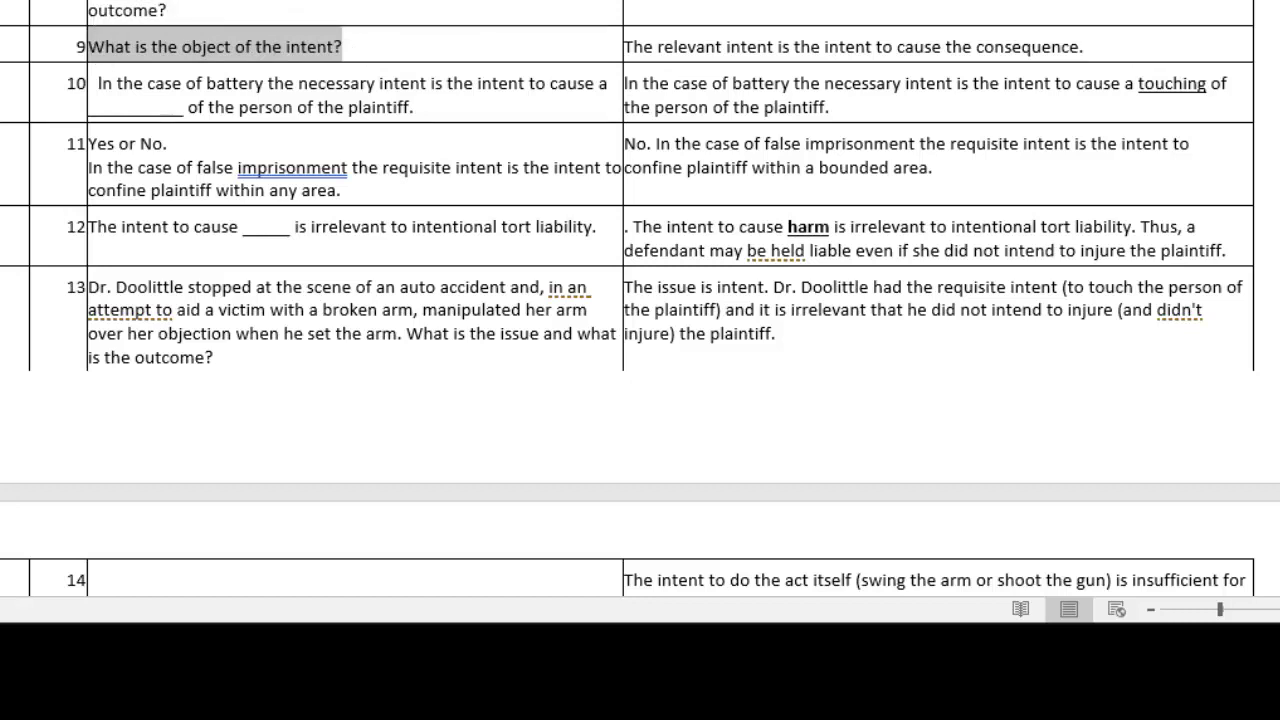
{"action": "key", "text": "ctrl+b"}
{"action": "left_click", "coordinate": [372, 48]}
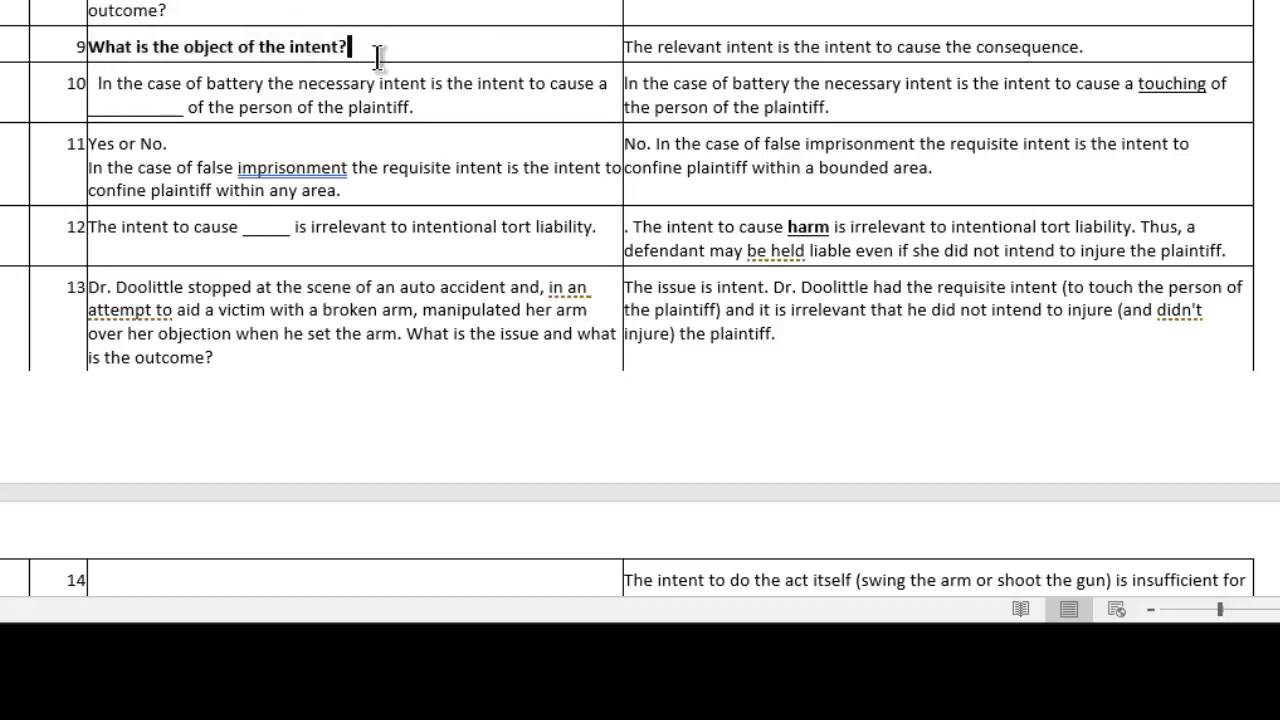
Step: Look through the remaining answers that still lack questions, from row 14 to row 23
{"action": "scroll", "coordinate": [380, 52], "scroll_direction": "up", "scroll_amount": 2}
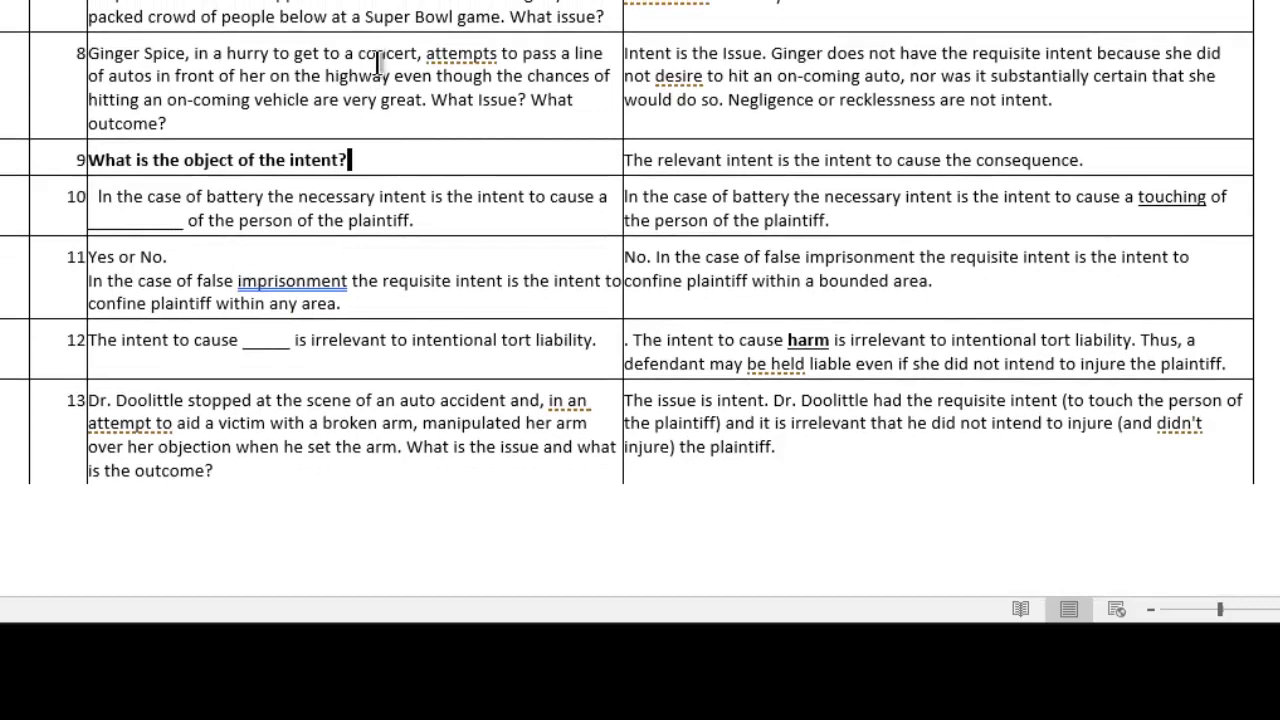
{"action": "scroll", "coordinate": [401, 138], "scroll_direction": "down", "scroll_amount": 5}
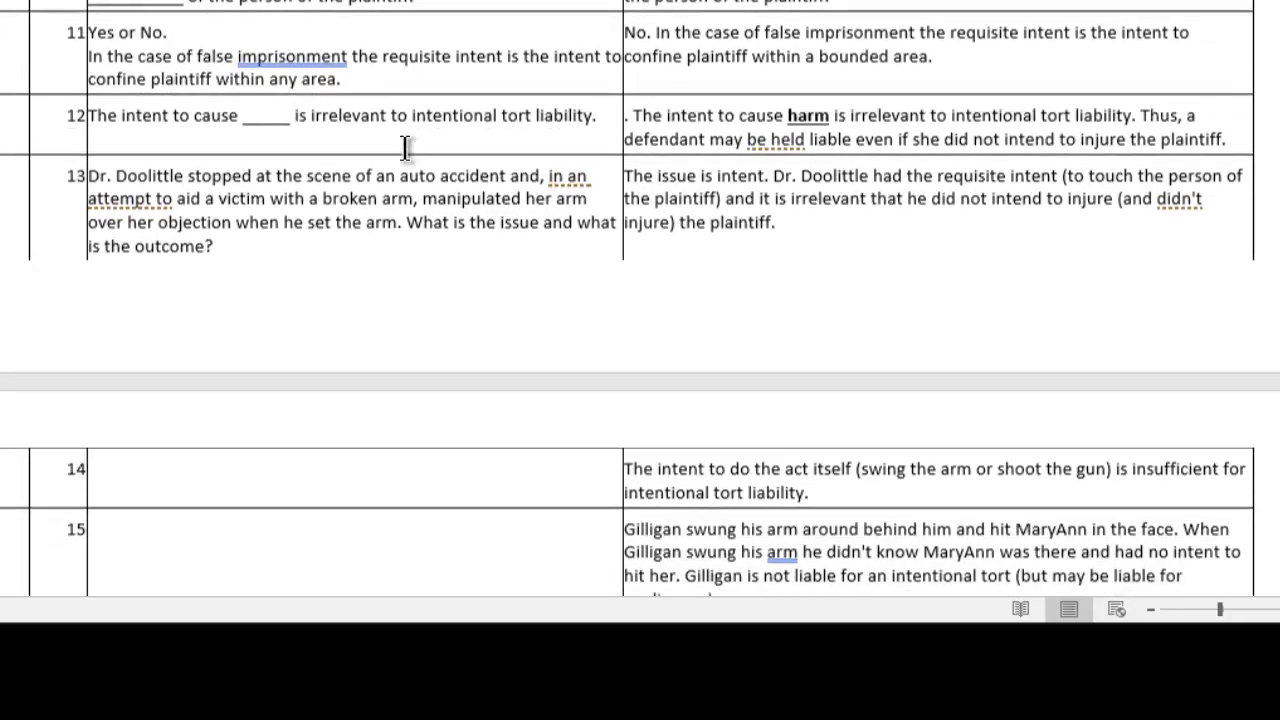
{"action": "scroll", "coordinate": [405, 150], "scroll_direction": "down", "scroll_amount": 4}
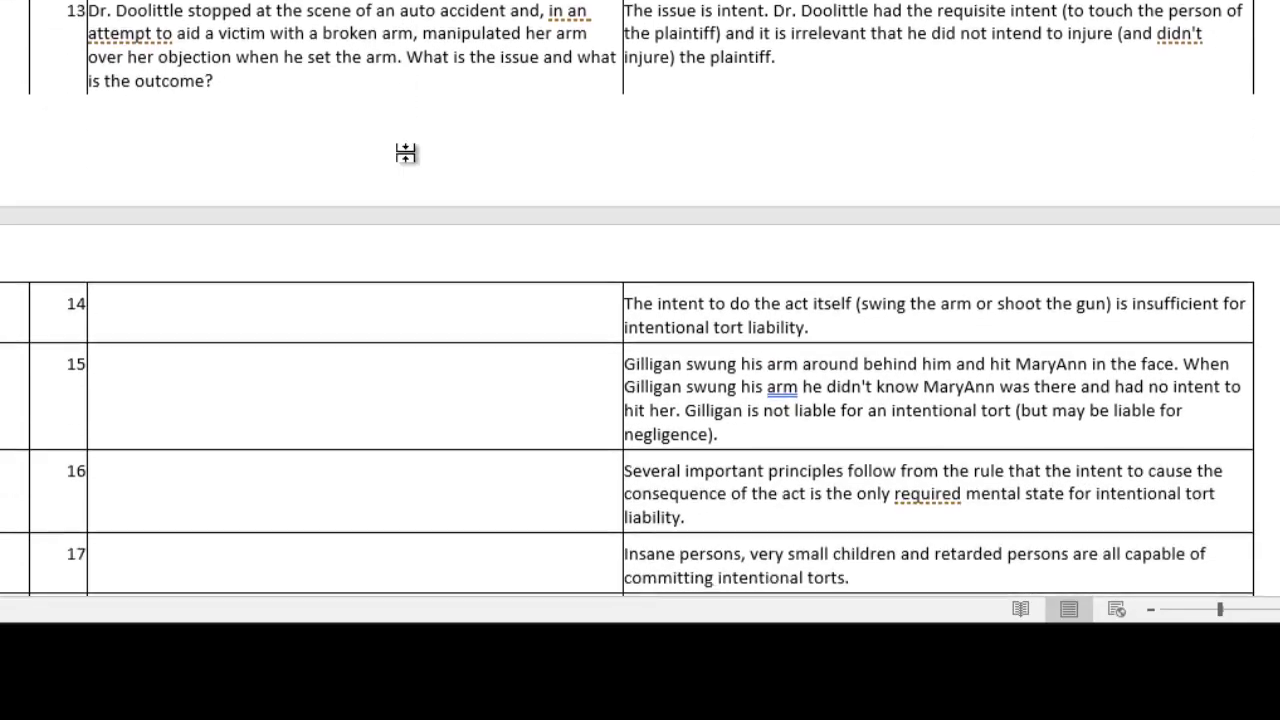
{"action": "scroll", "coordinate": [405, 152], "scroll_direction": "down", "scroll_amount": 6}
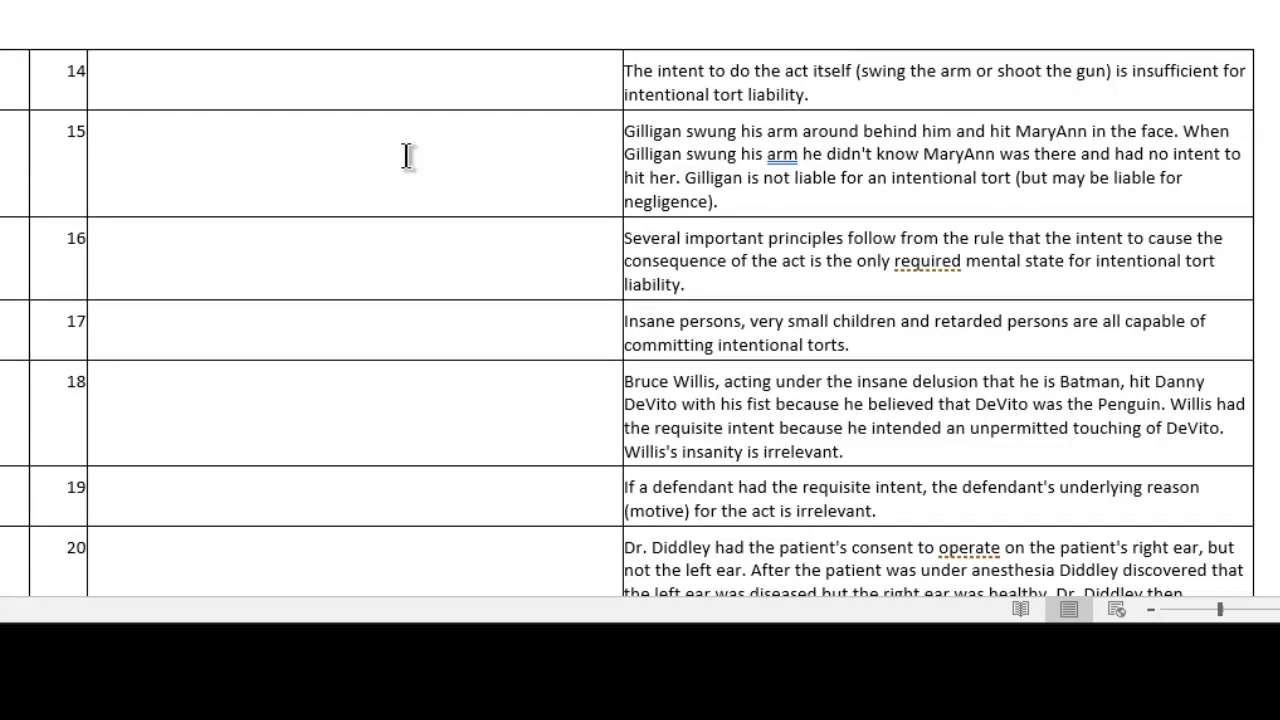
{"action": "scroll", "coordinate": [415, 168], "scroll_direction": "down", "scroll_amount": 8}
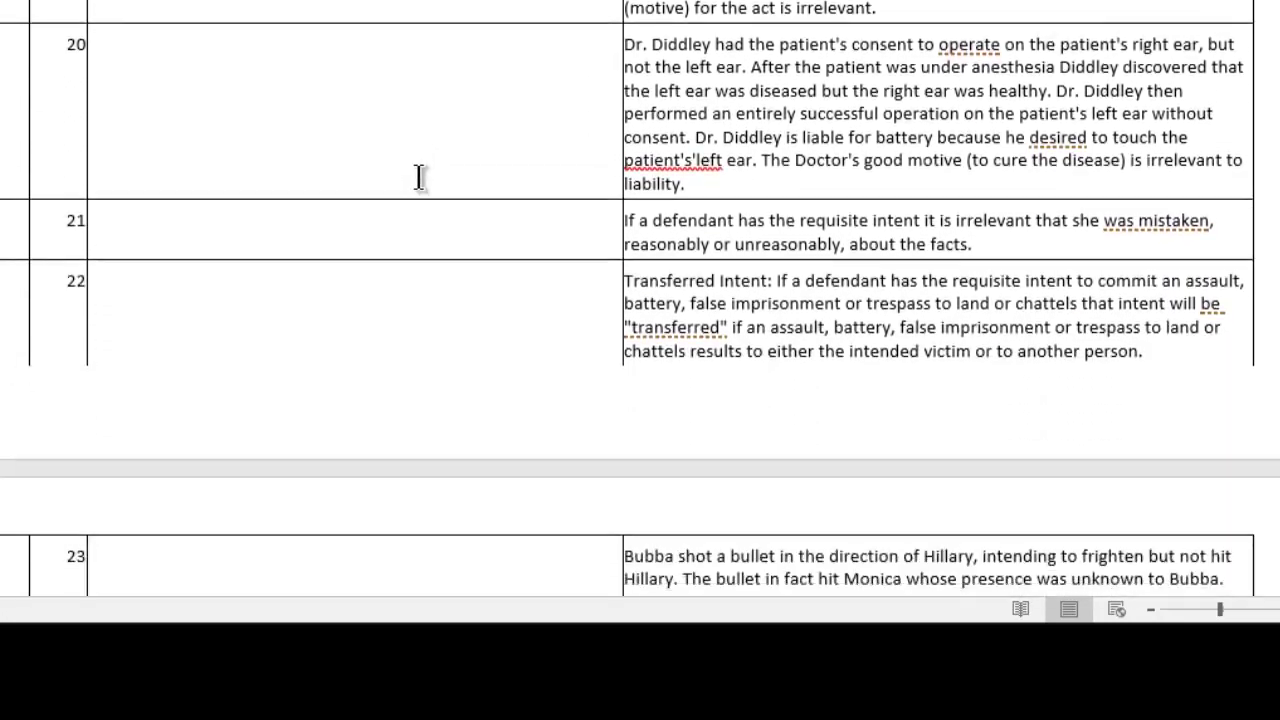
Step: Look through the answers that still lack questions, from row 14 down to the assault answers around row 47
{"action": "scroll", "coordinate": [424, 186], "scroll_direction": "up", "scroll_amount": 9}
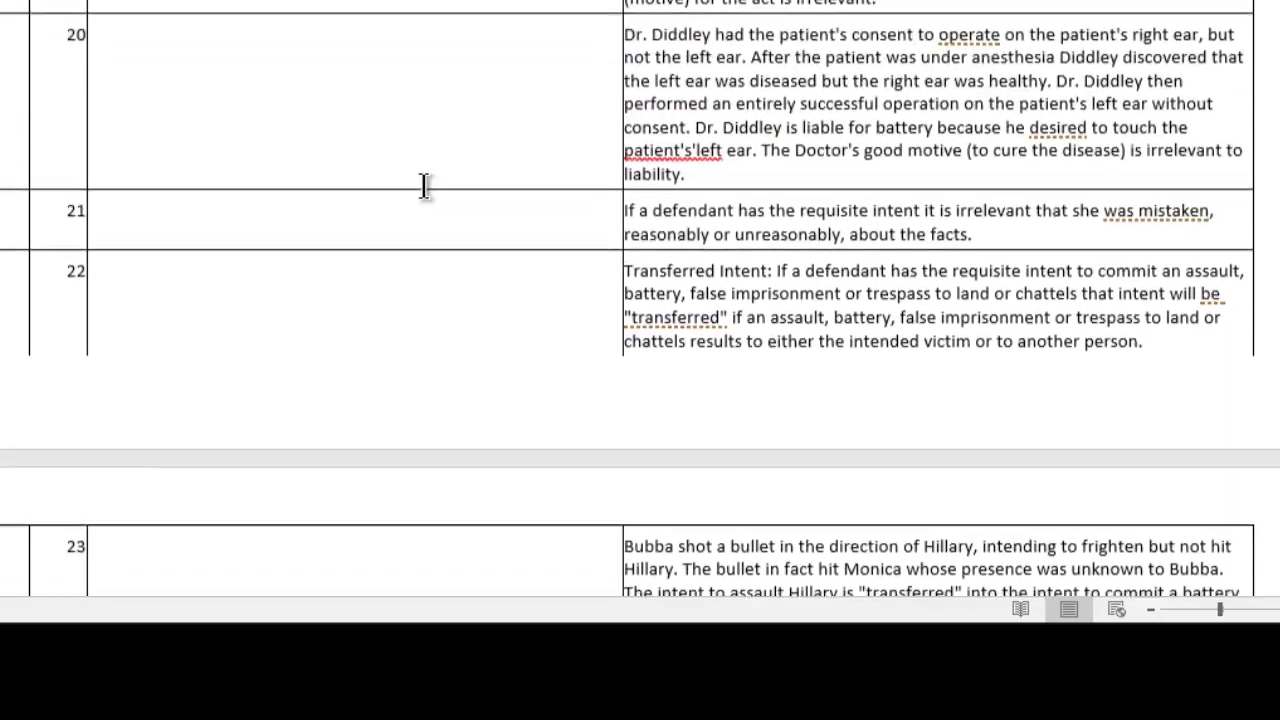
{"action": "scroll", "coordinate": [424, 186], "scroll_direction": "up", "scroll_amount": 10}
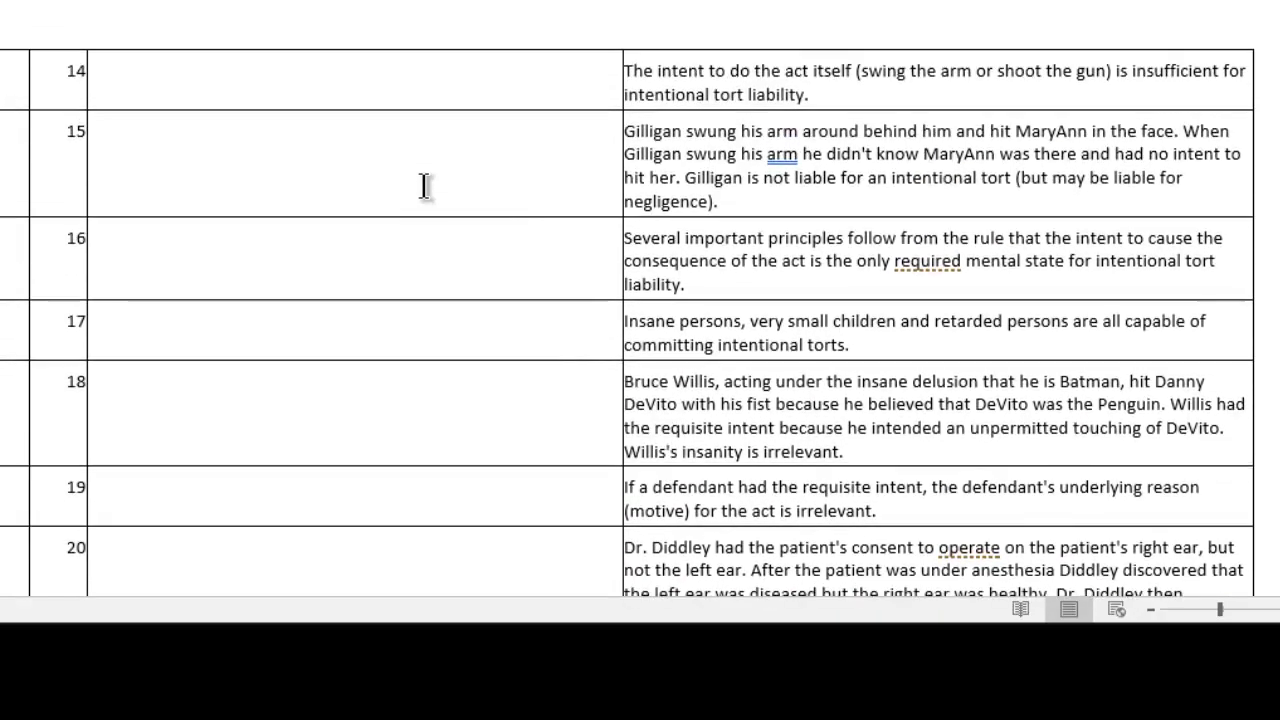
{"action": "scroll", "coordinate": [424, 186], "scroll_direction": "up", "scroll_amount": 2}
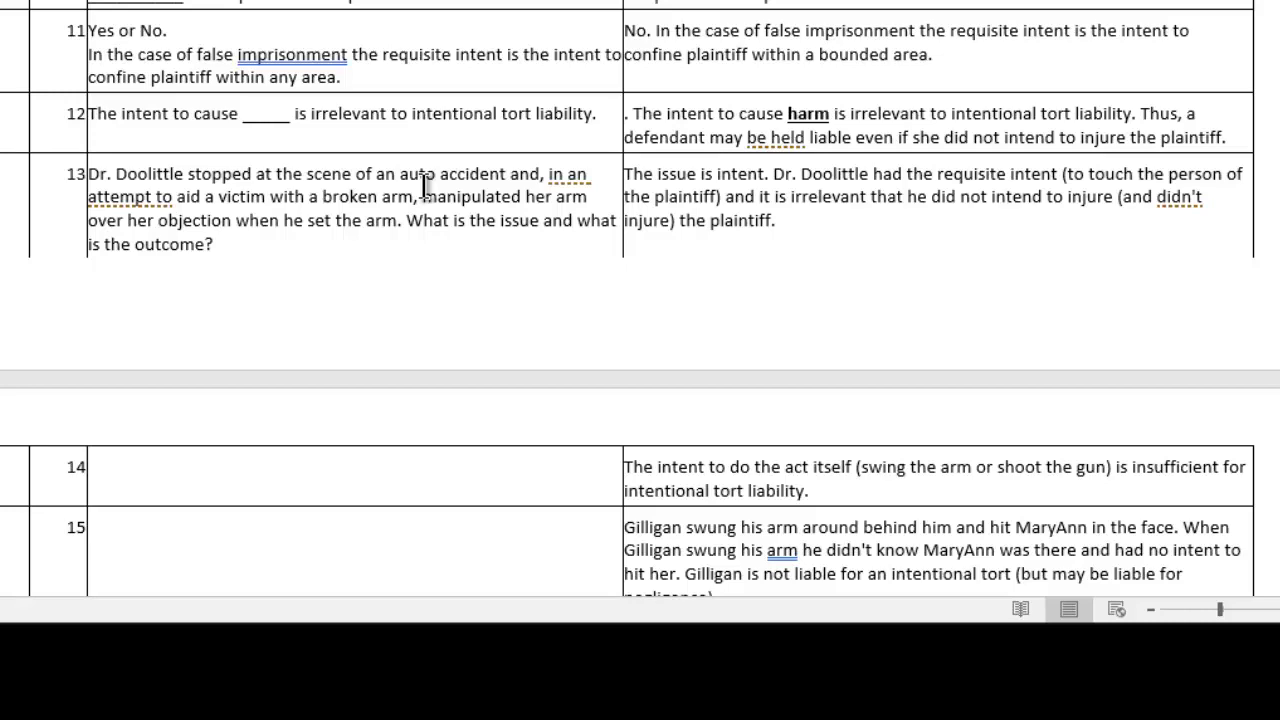
{"action": "scroll", "coordinate": [424, 187], "scroll_direction": "down", "scroll_amount": 10}
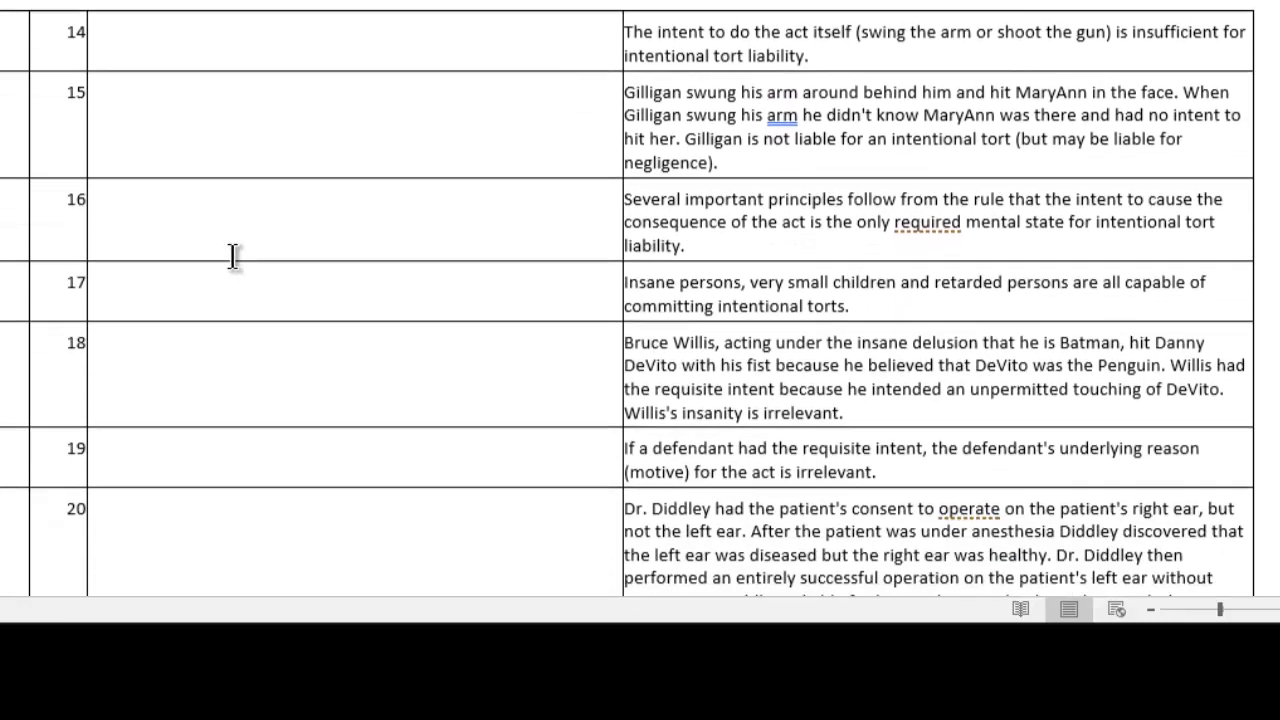
{"action": "scroll", "coordinate": [68, 20], "scroll_direction": "down", "scroll_amount": 10}
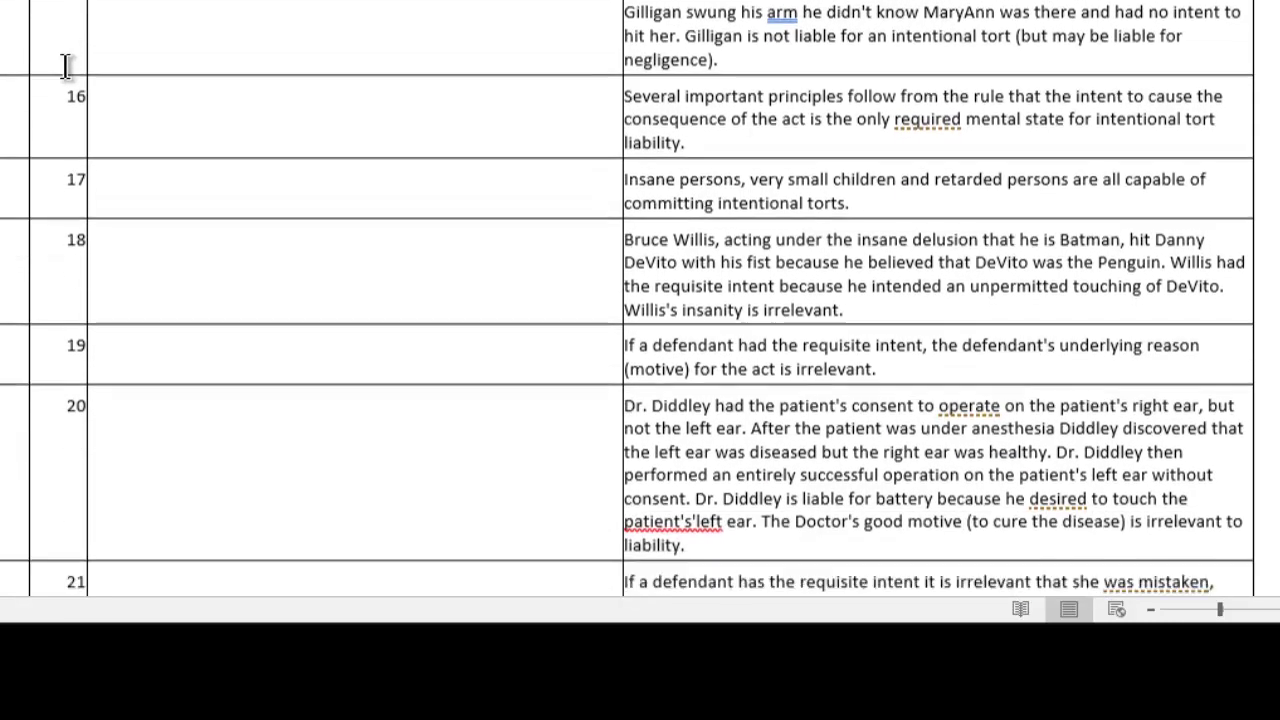
{"action": "scroll", "coordinate": [62, 110], "scroll_direction": "down", "scroll_amount": 10}
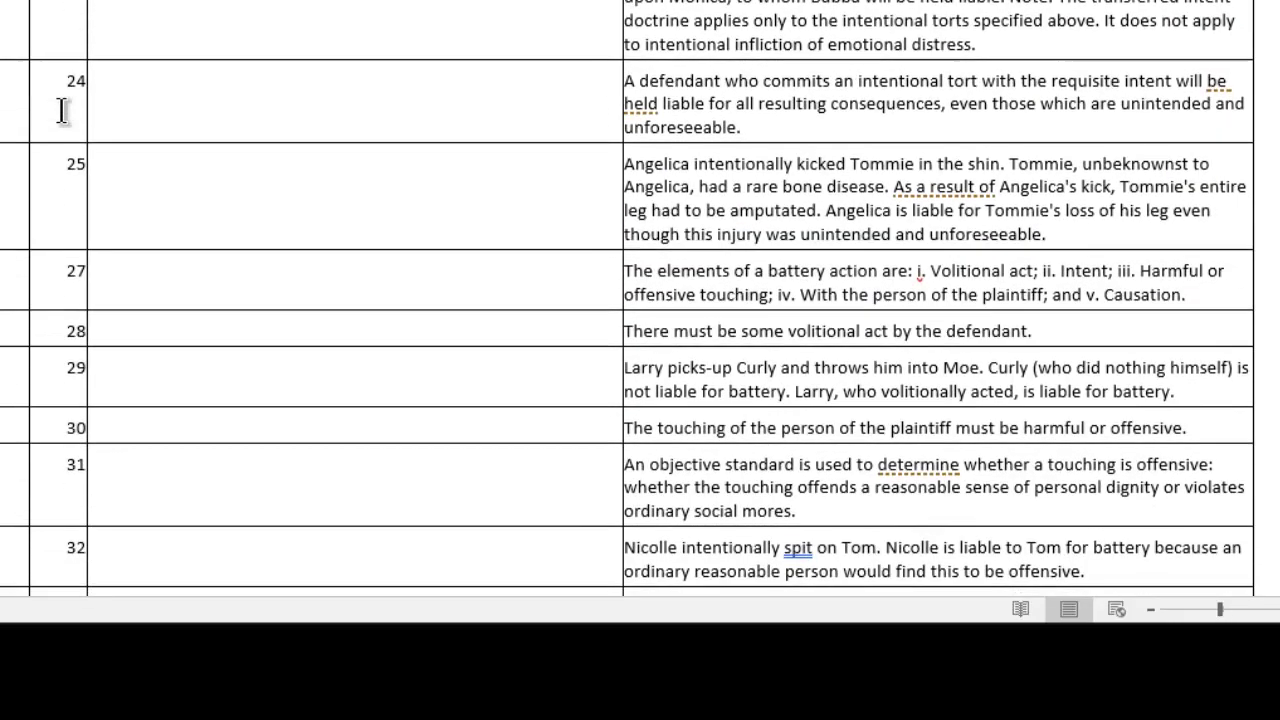
{"action": "scroll", "coordinate": [62, 110], "scroll_direction": "down", "scroll_amount": 10}
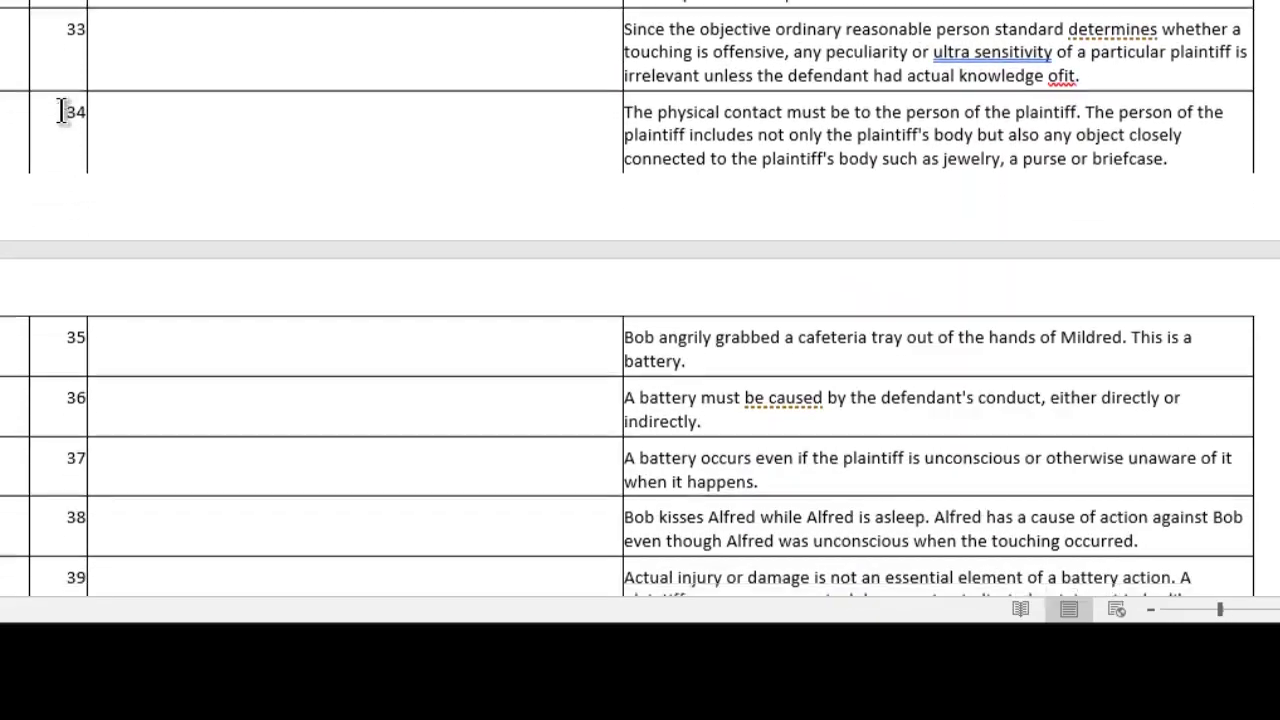
{"action": "scroll", "coordinate": [63, 120], "scroll_direction": "down", "scroll_amount": 3}
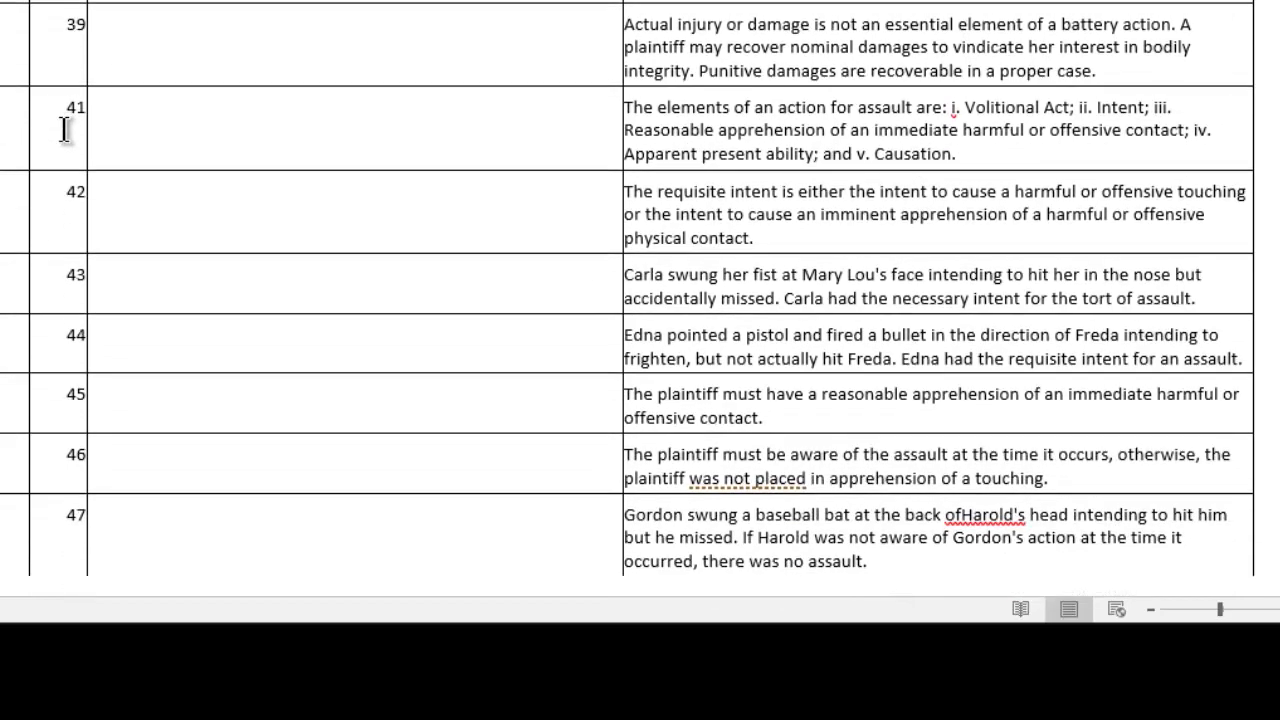
{"action": "scroll", "coordinate": [63, 122], "scroll_direction": "down", "scroll_amount": 8}
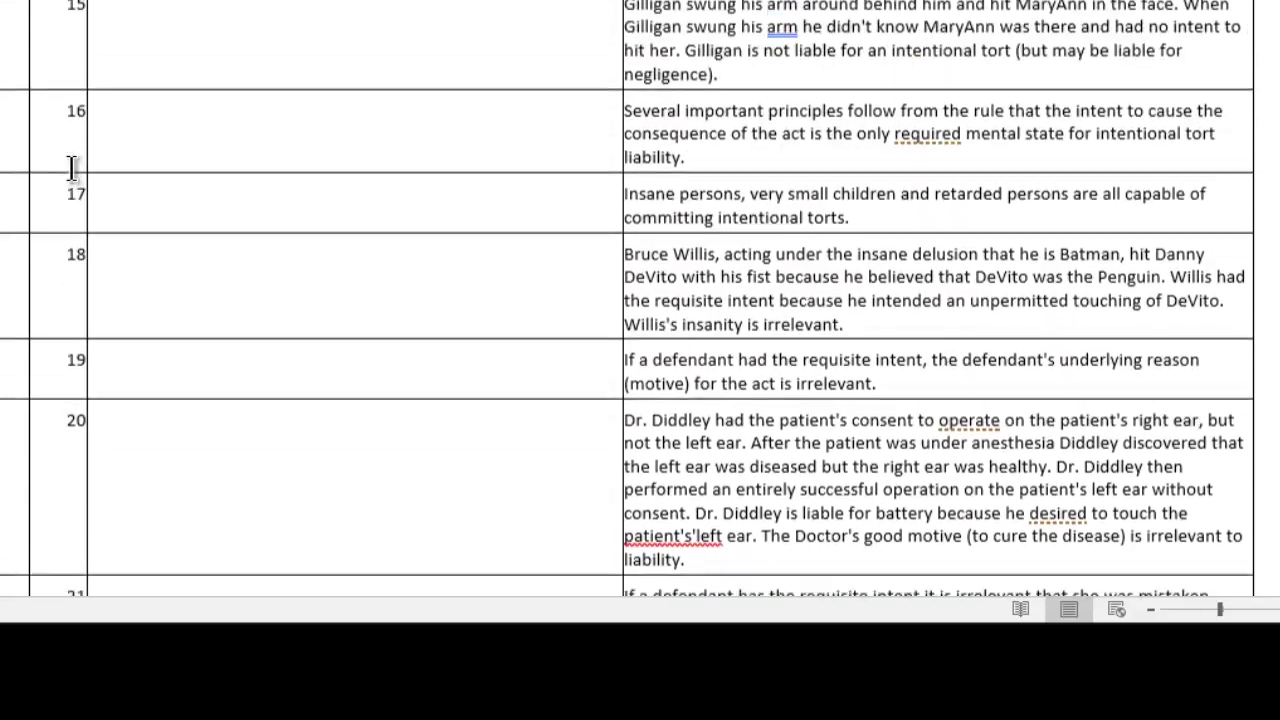
Step: Return to the finished part of the table and review the completed questions and answers in rows 7 to 13
{"action": "scroll", "coordinate": [72, 168], "scroll_direction": "up", "scroll_amount": 10}
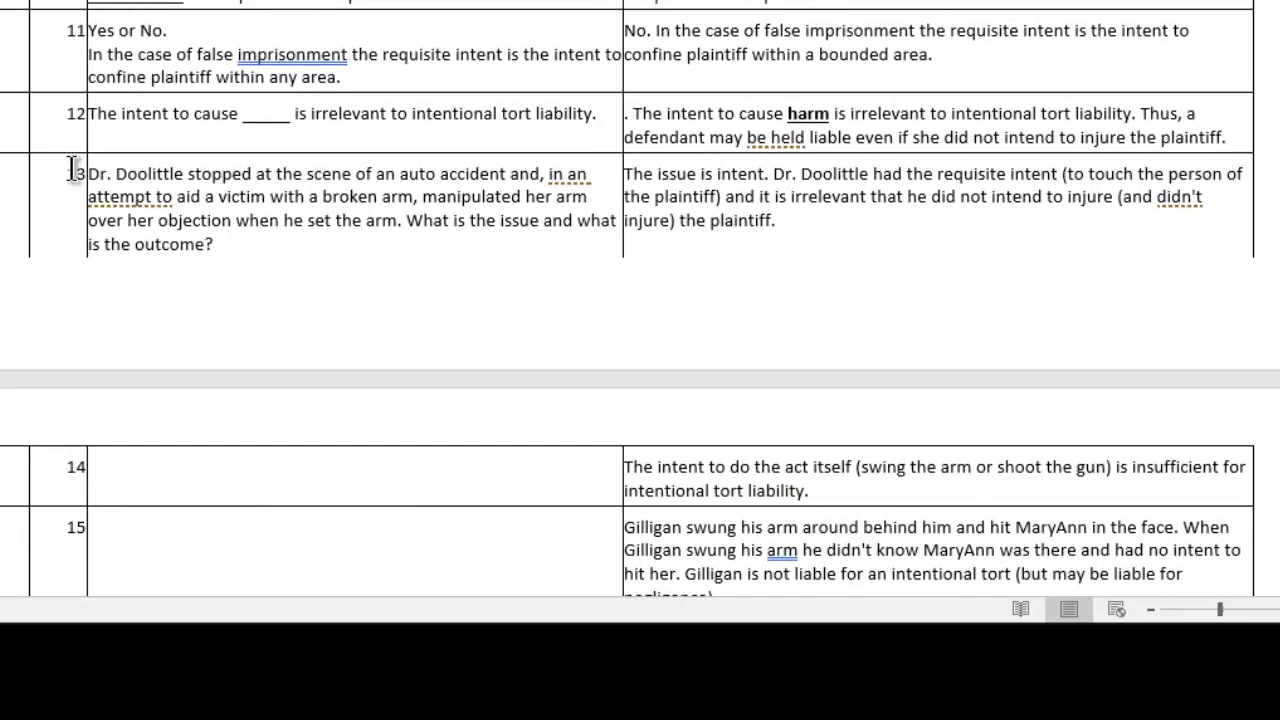
{"action": "scroll", "coordinate": [72, 168], "scroll_direction": "up", "scroll_amount": 2}
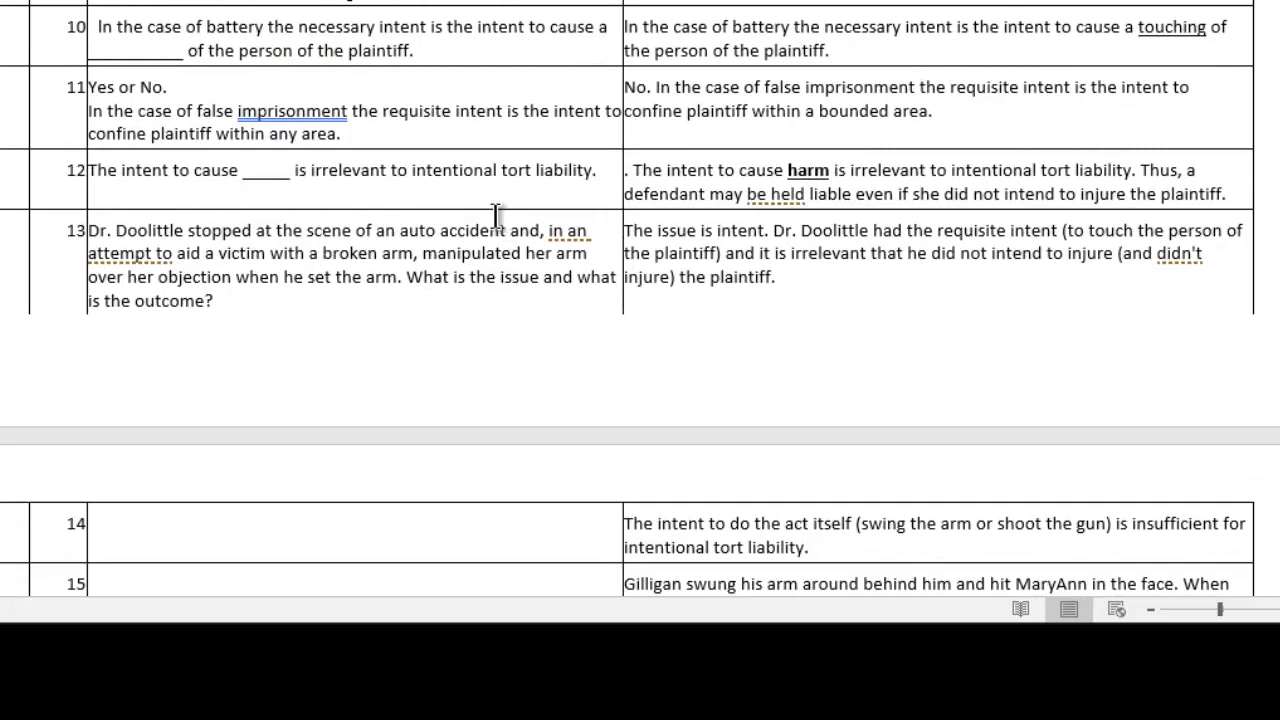
{"action": "scroll", "coordinate": [341, 150], "scroll_direction": "up", "scroll_amount": 6}
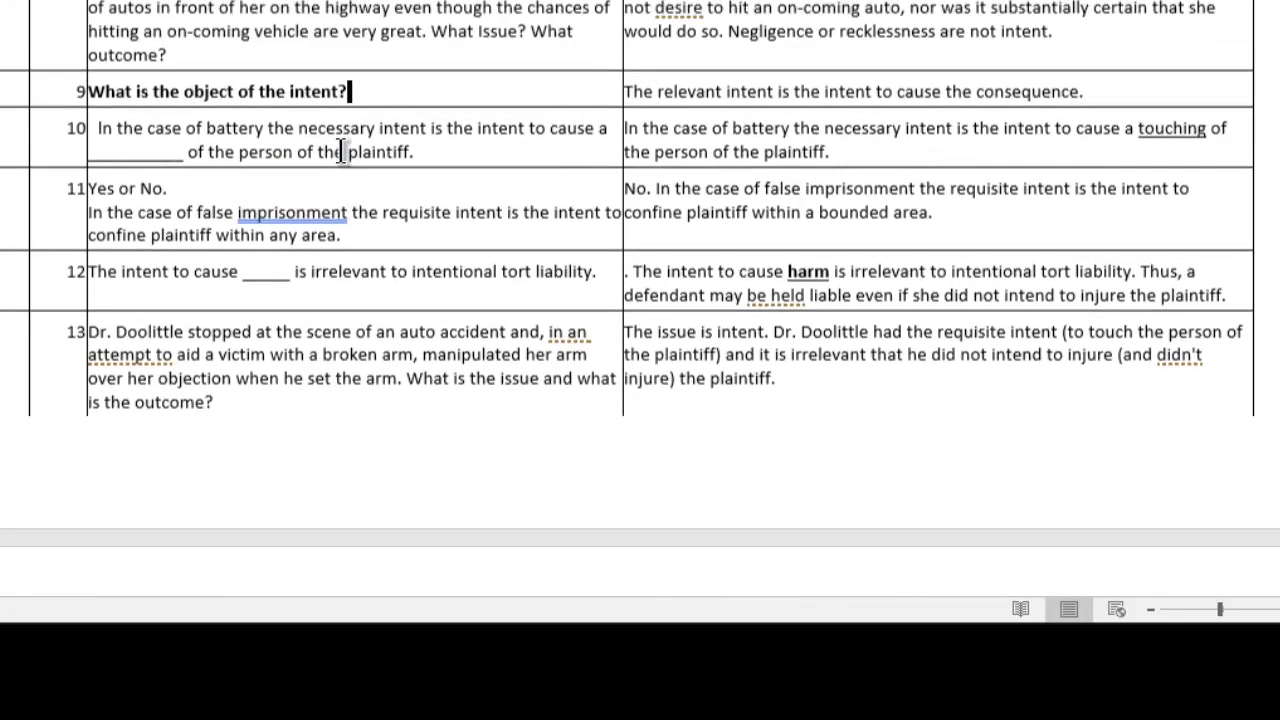
{"action": "scroll", "coordinate": [100, 203], "scroll_direction": "up", "scroll_amount": 2}
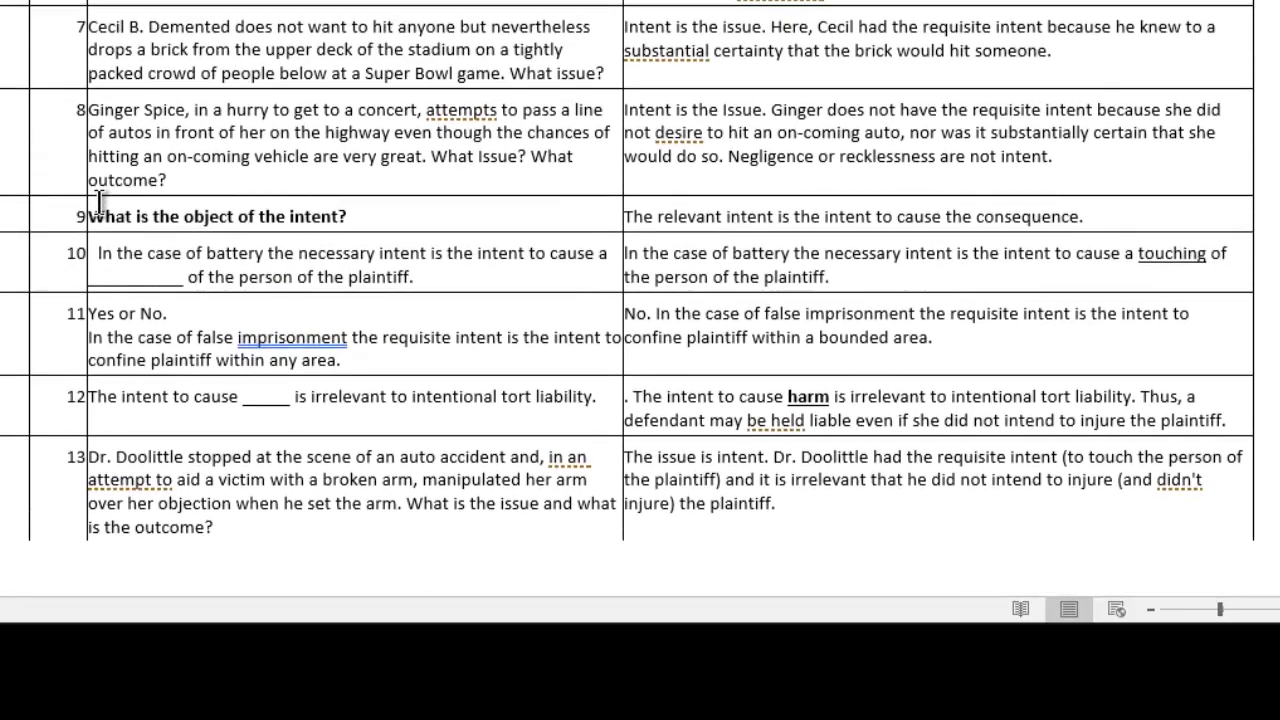
{"action": "scroll", "coordinate": [100, 203], "scroll_direction": "down", "scroll_amount": 8}
{"action": "scroll", "coordinate": [100, 200], "scroll_direction": "down", "scroll_amount": 2}
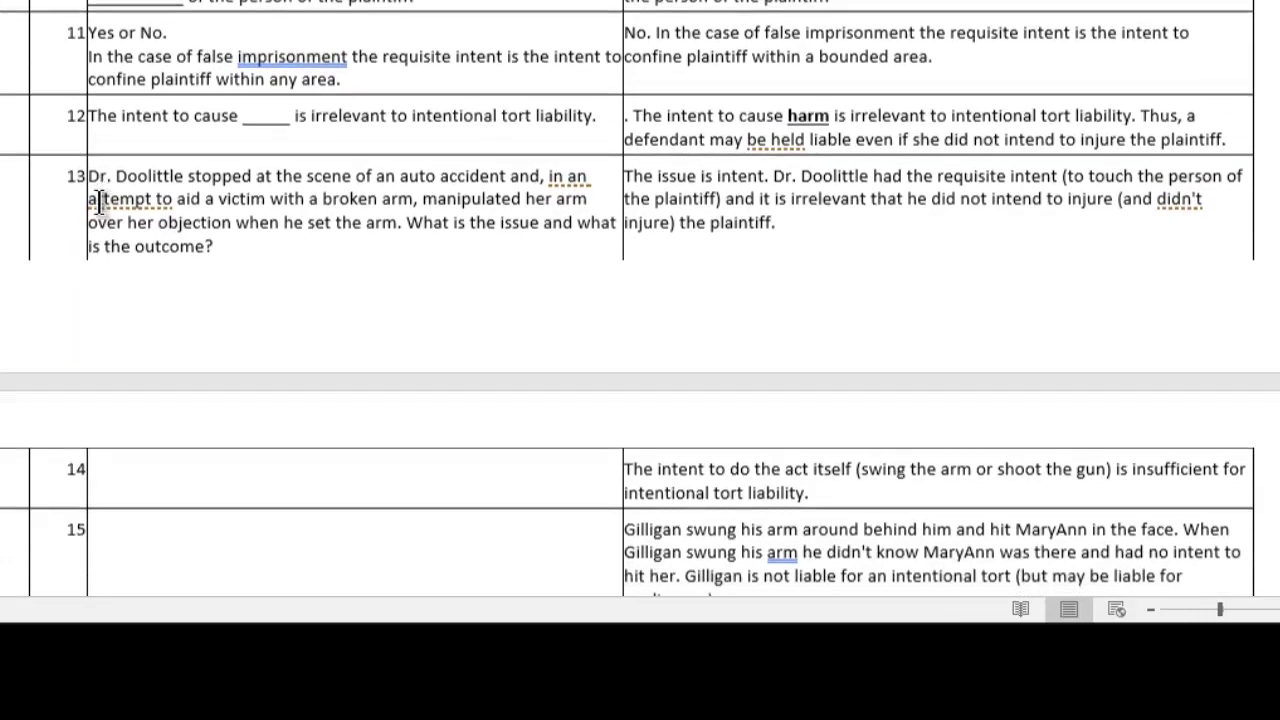
{"action": "scroll", "coordinate": [214, 52], "scroll_direction": "up", "scroll_amount": 1}
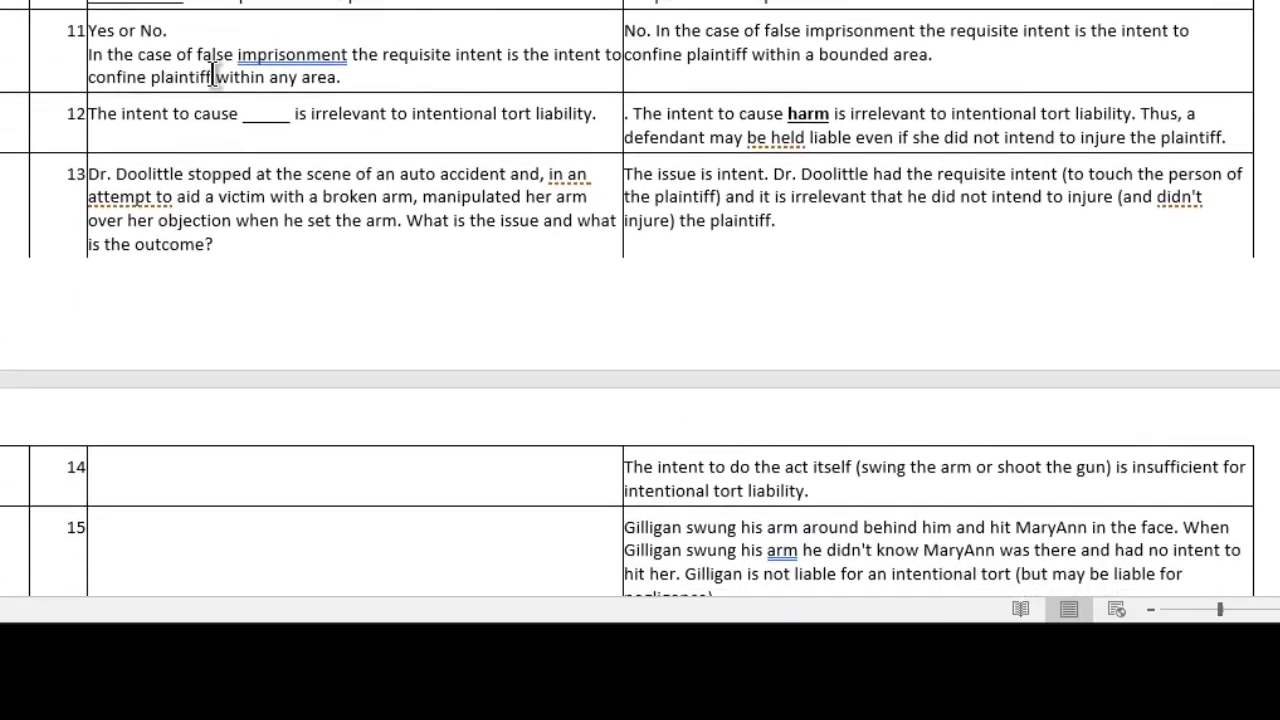
{"action": "scroll", "coordinate": [240, 90], "scroll_direction": "up", "scroll_amount": 2}
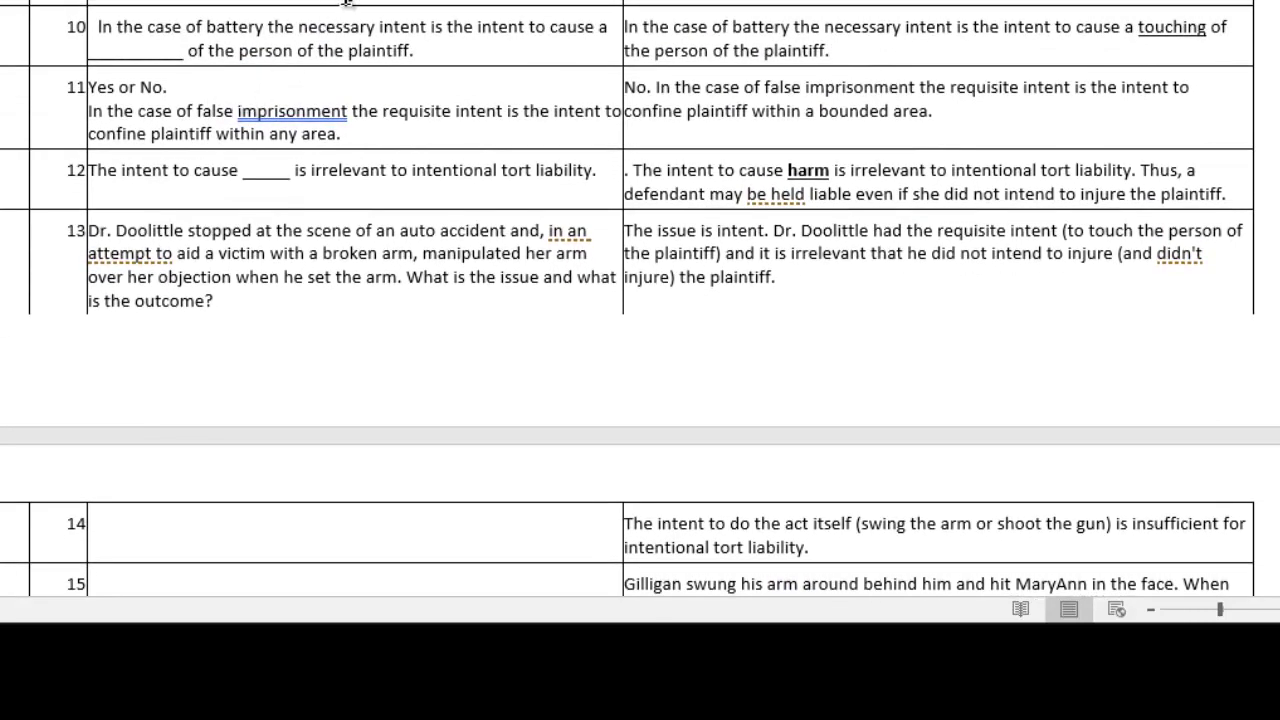